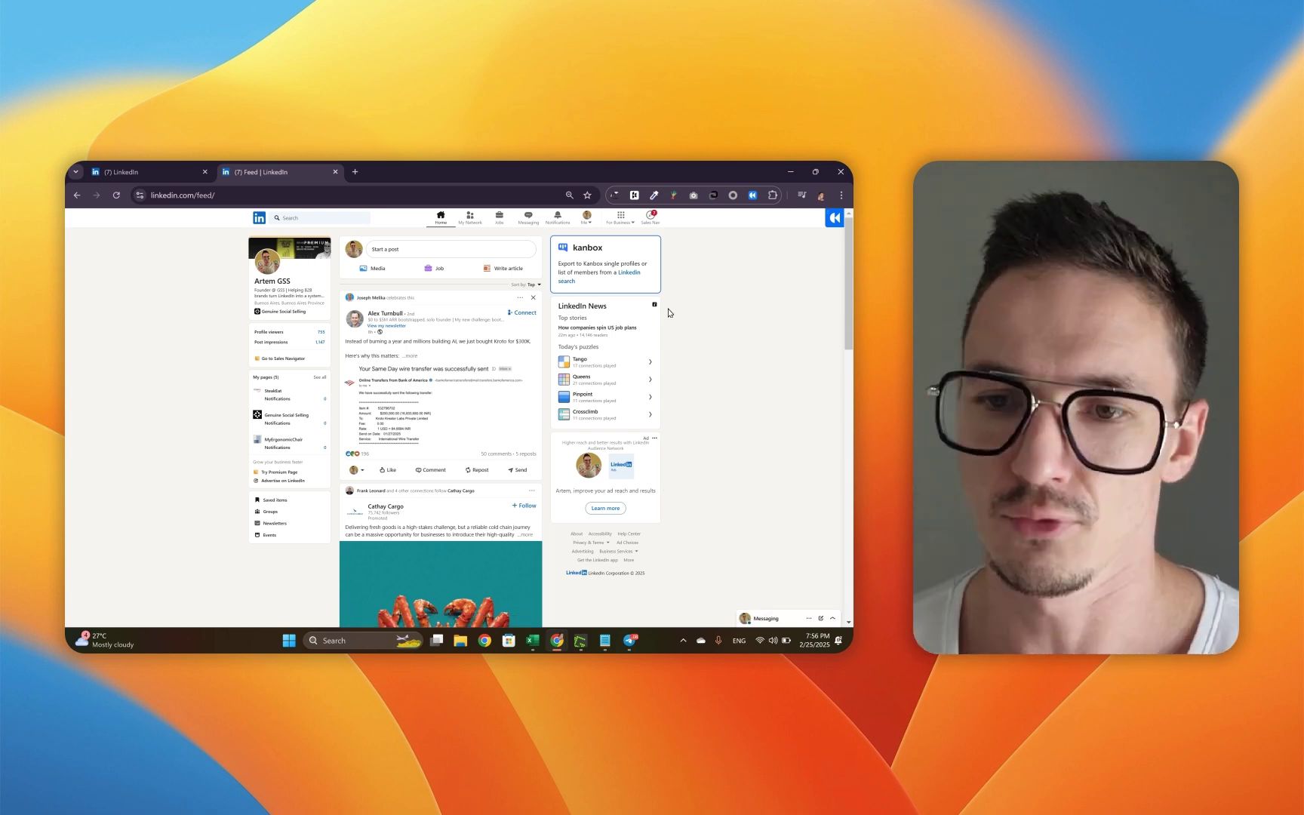
Step: Start a new Company Page from the For Business menu, choosing the Company type
{"action": "left_click", "coordinate": [618, 221]}
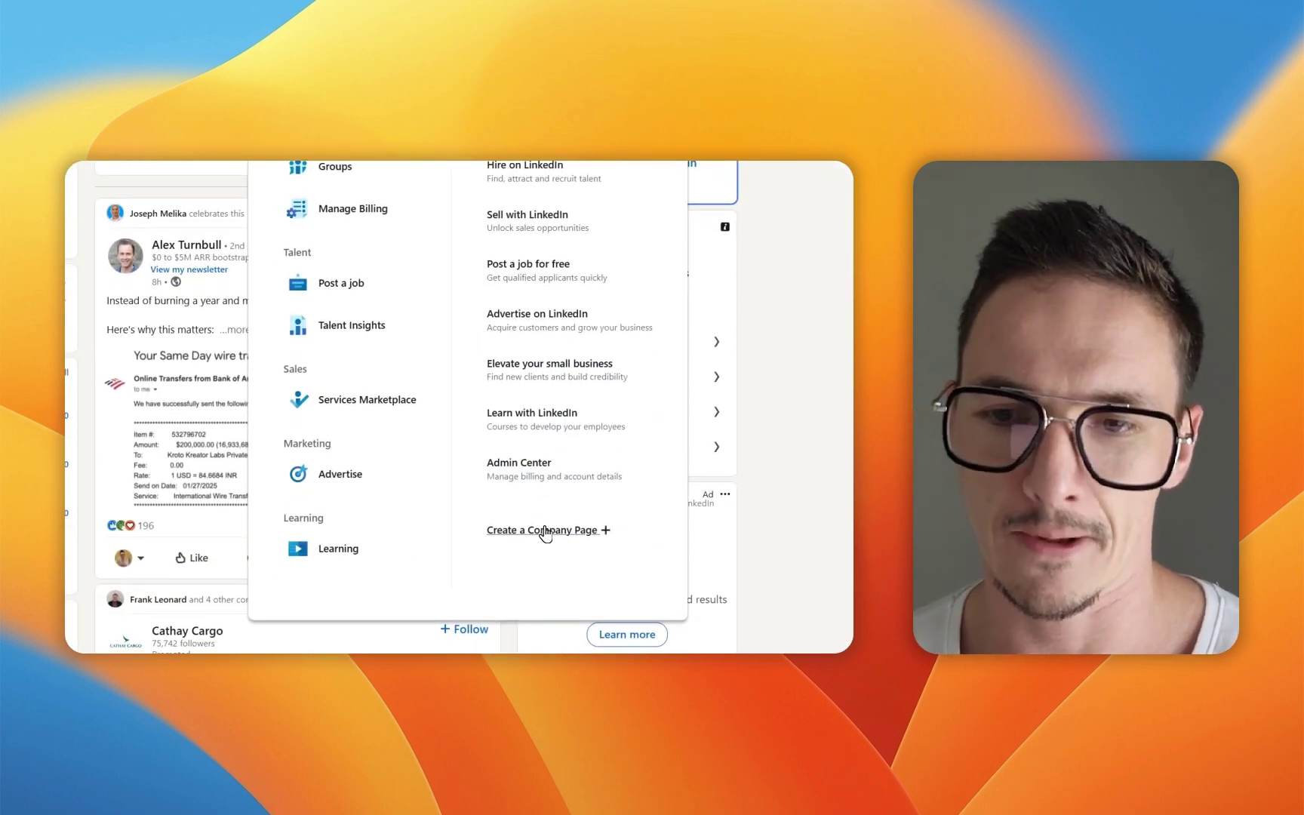
{"action": "left_click", "coordinate": [546, 532]}
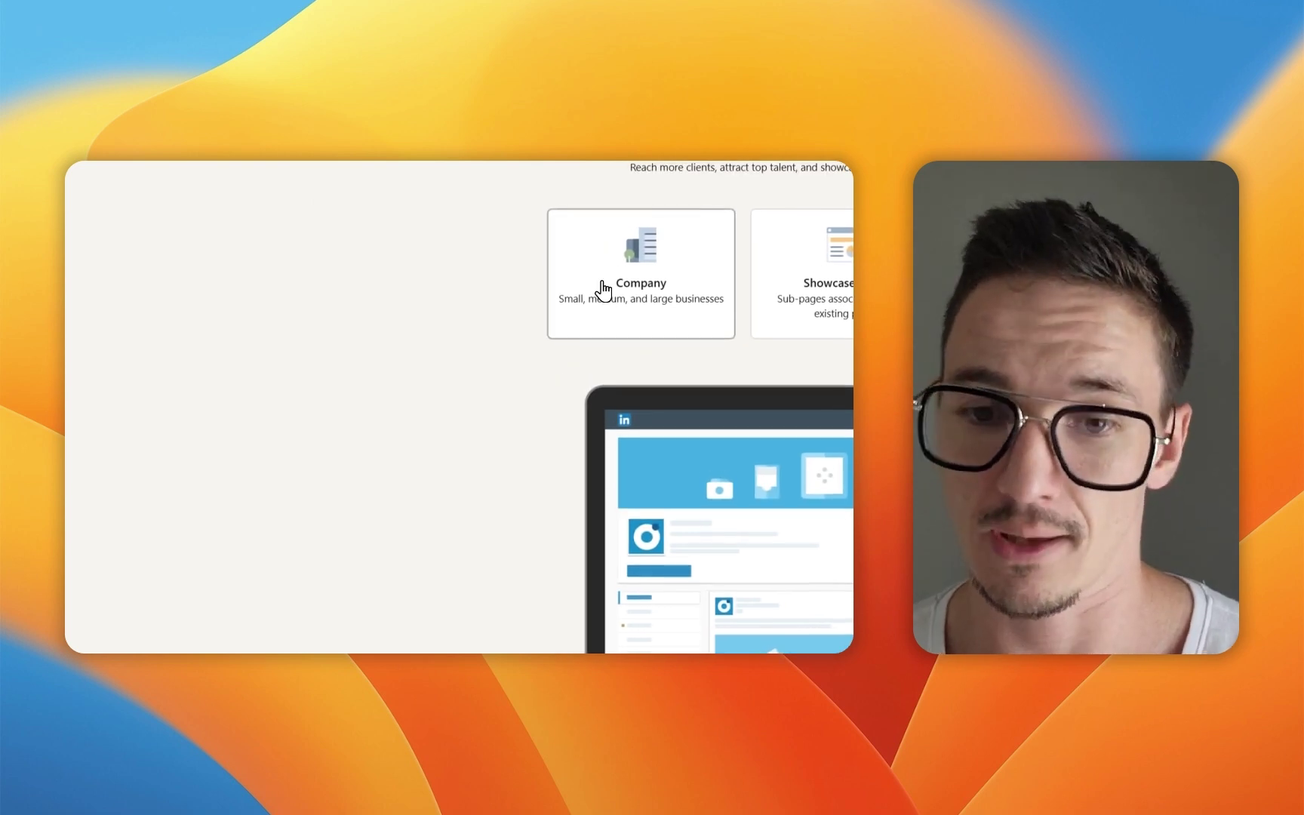
{"action": "left_click", "coordinate": [603, 291]}
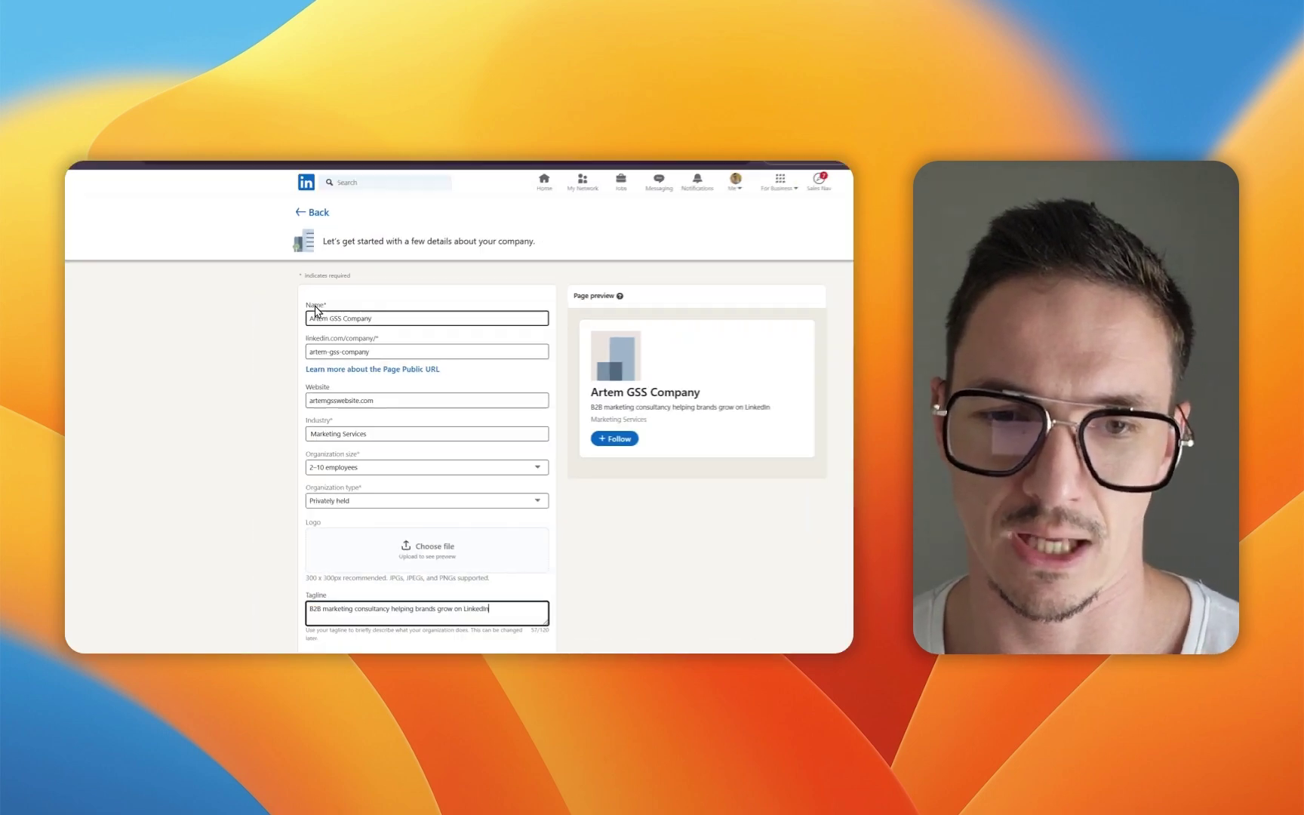
Step: Enter the company name Artem GSS Company and its linkedin.com/company public URL
{"action": "left_click", "coordinate": [325, 319]}
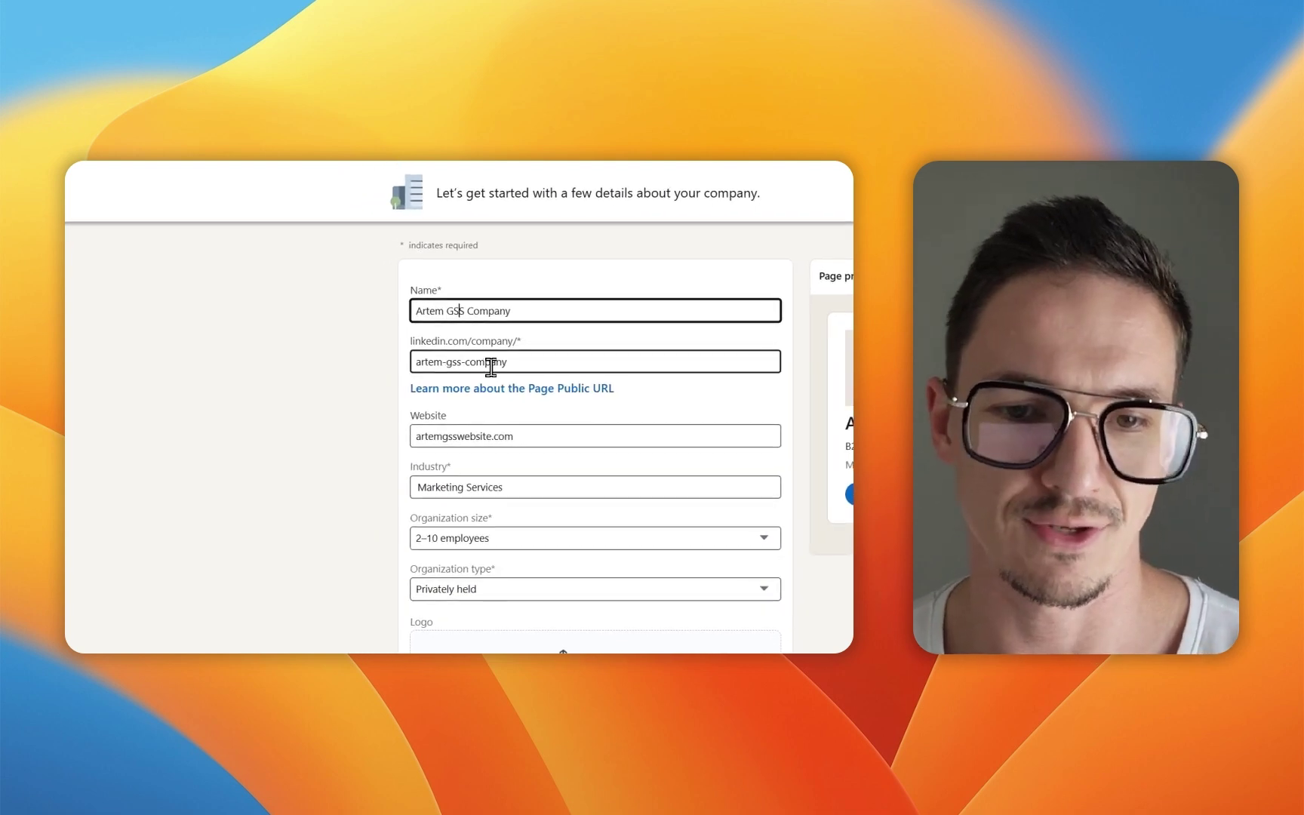
{"action": "left_click", "coordinate": [491, 367]}
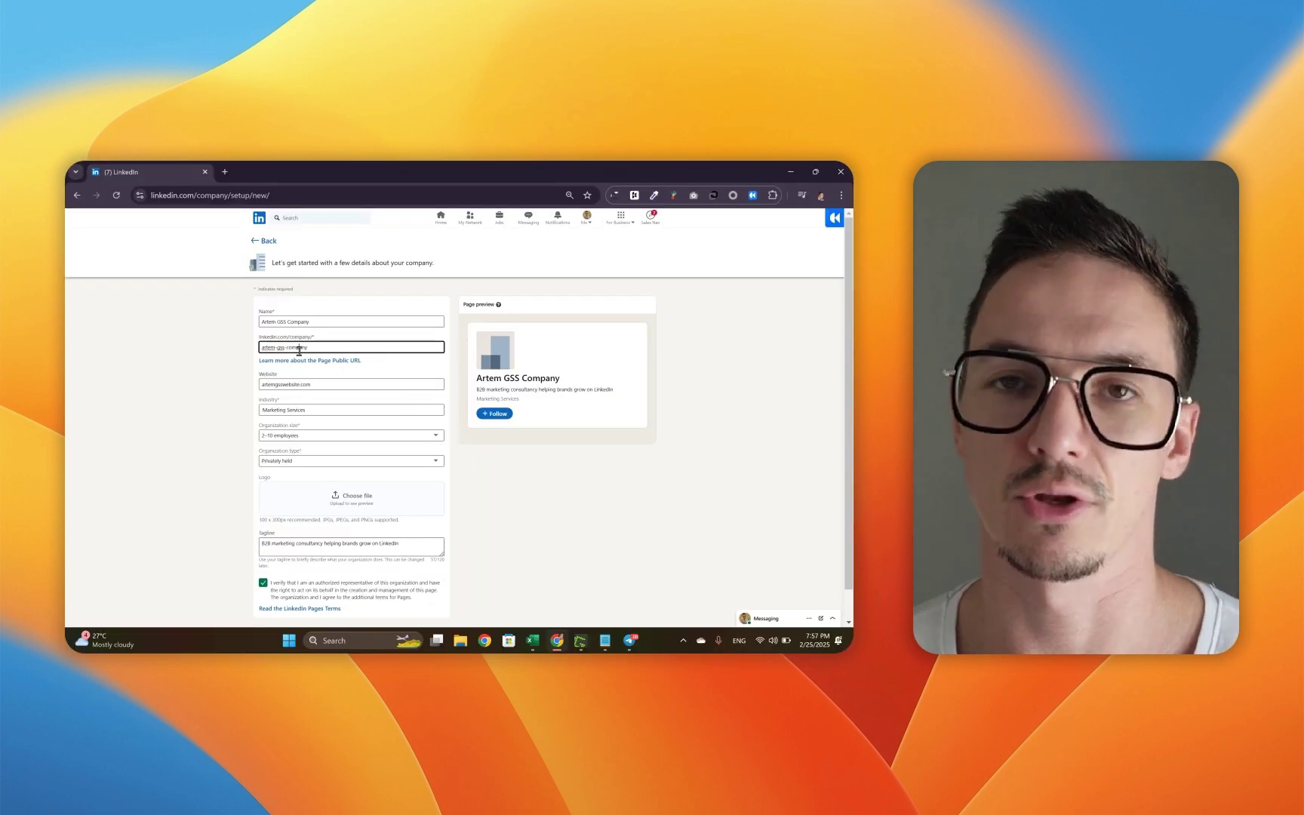
{"action": "triple_click", "coordinate": [299, 350]}
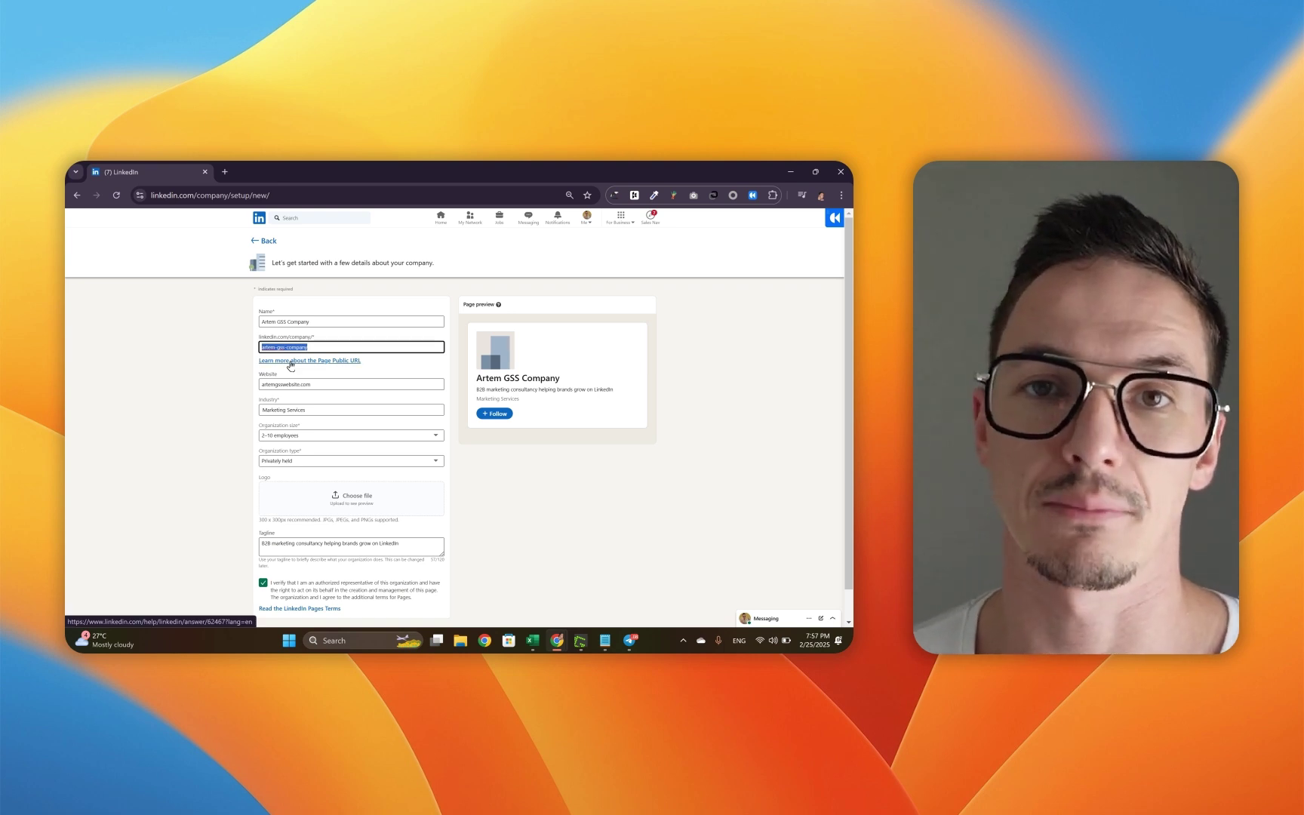
{"action": "left_click", "coordinate": [305, 384]}
Step: Set the industry to Marketing Services and the organization size to 2–10 employees
{"action": "left_click", "coordinate": [296, 409]}
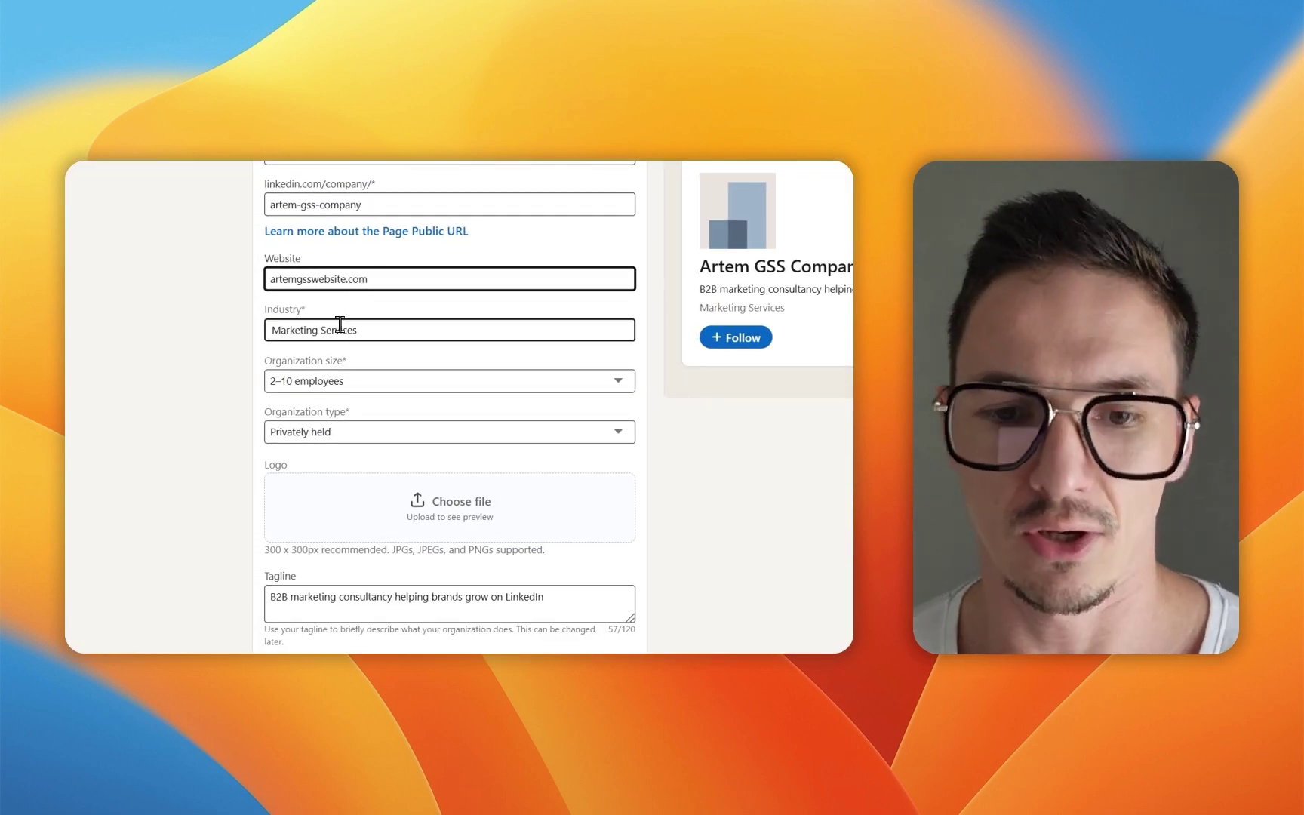
{"action": "double_click", "coordinate": [340, 327]}
{"action": "key", "text": "super+a"}
{"action": "key", "text": "BackSpace"}
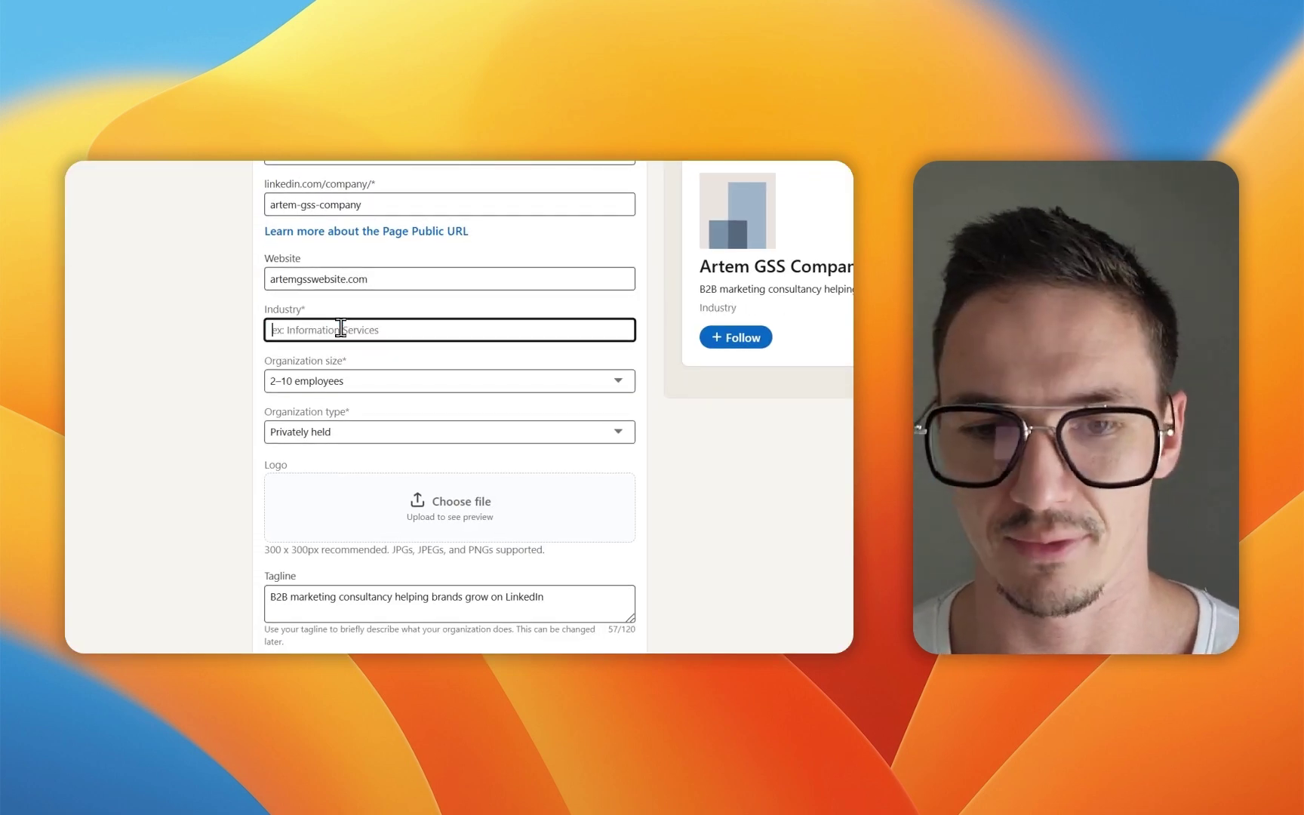
{"action": "type", "text": "ma"}
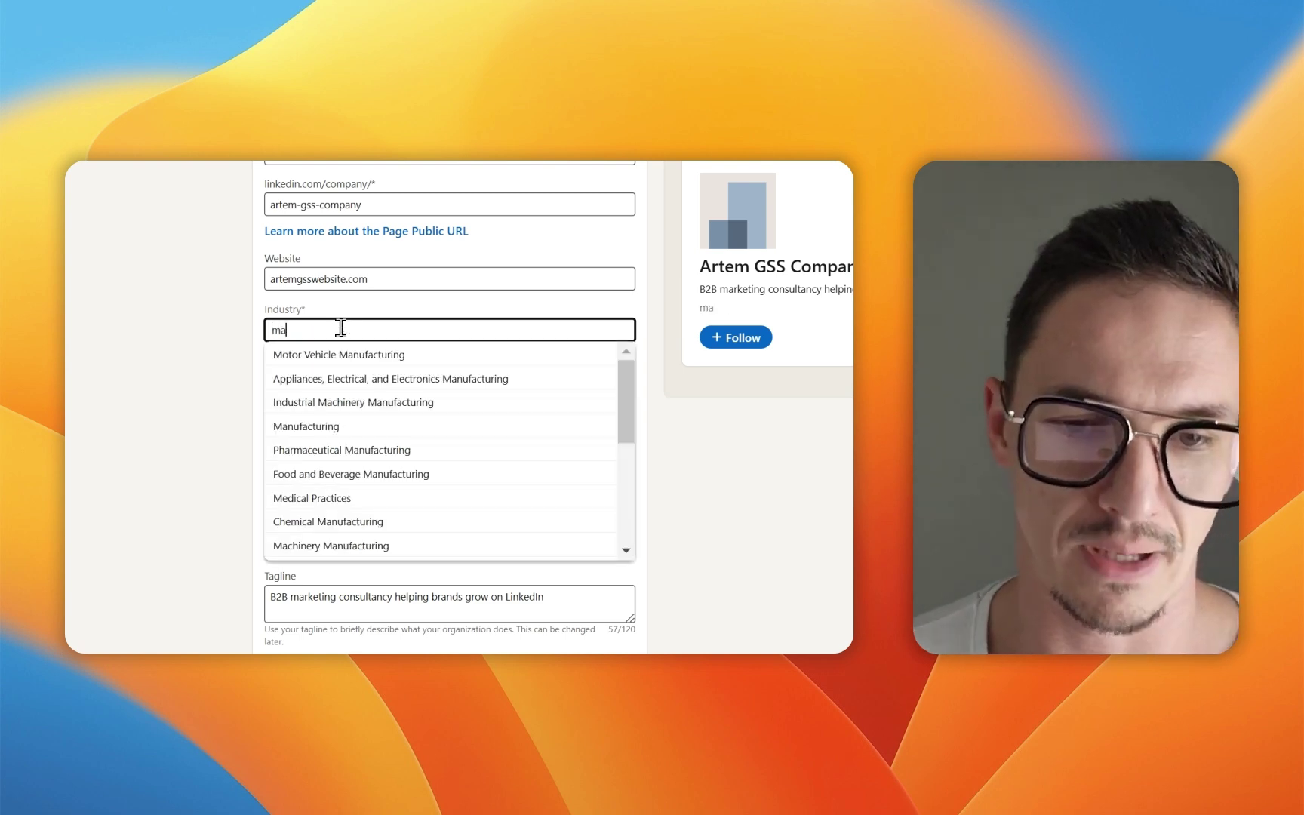
{"action": "key", "text": "Tab"}
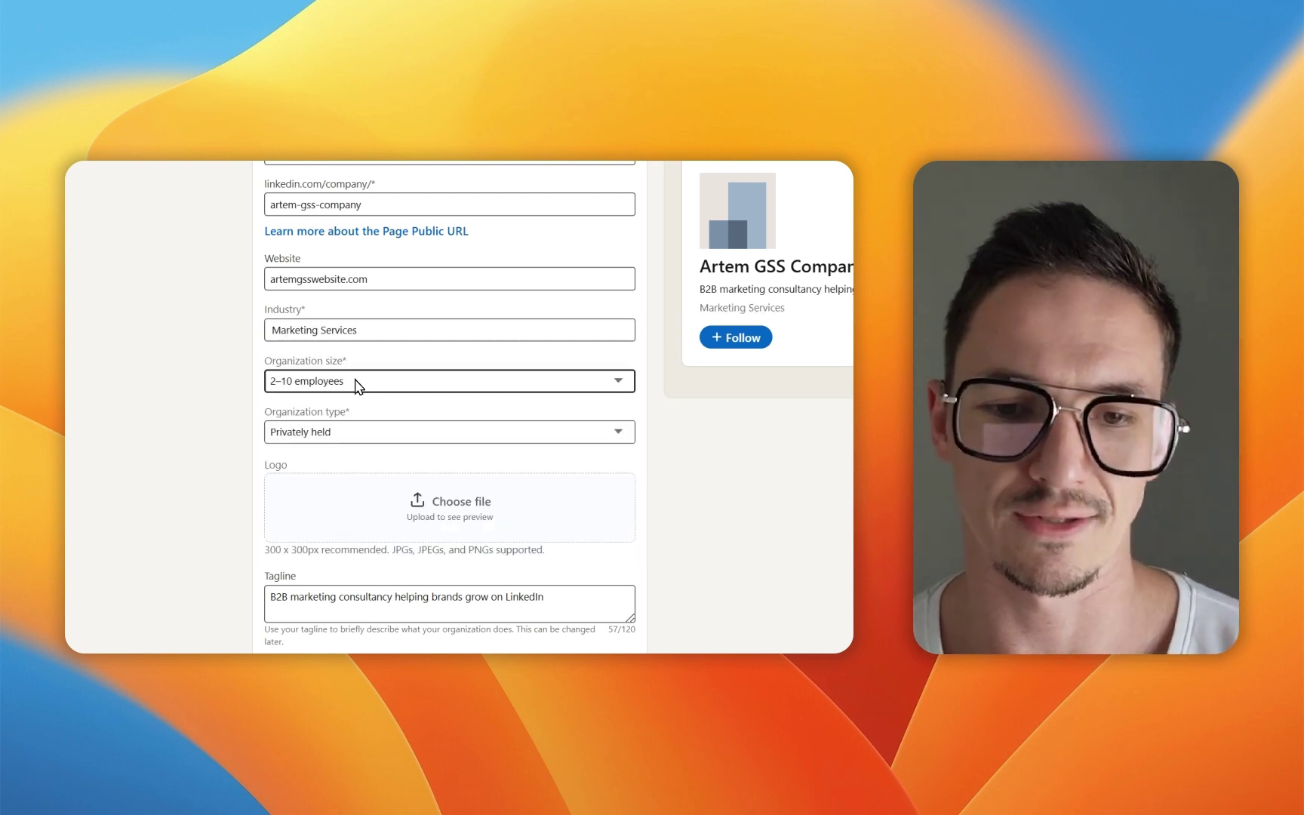
{"action": "left_click", "coordinate": [357, 386]}
{"action": "scroll", "coordinate": [425, 559], "scroll_direction": "down", "scroll_amount": 3}
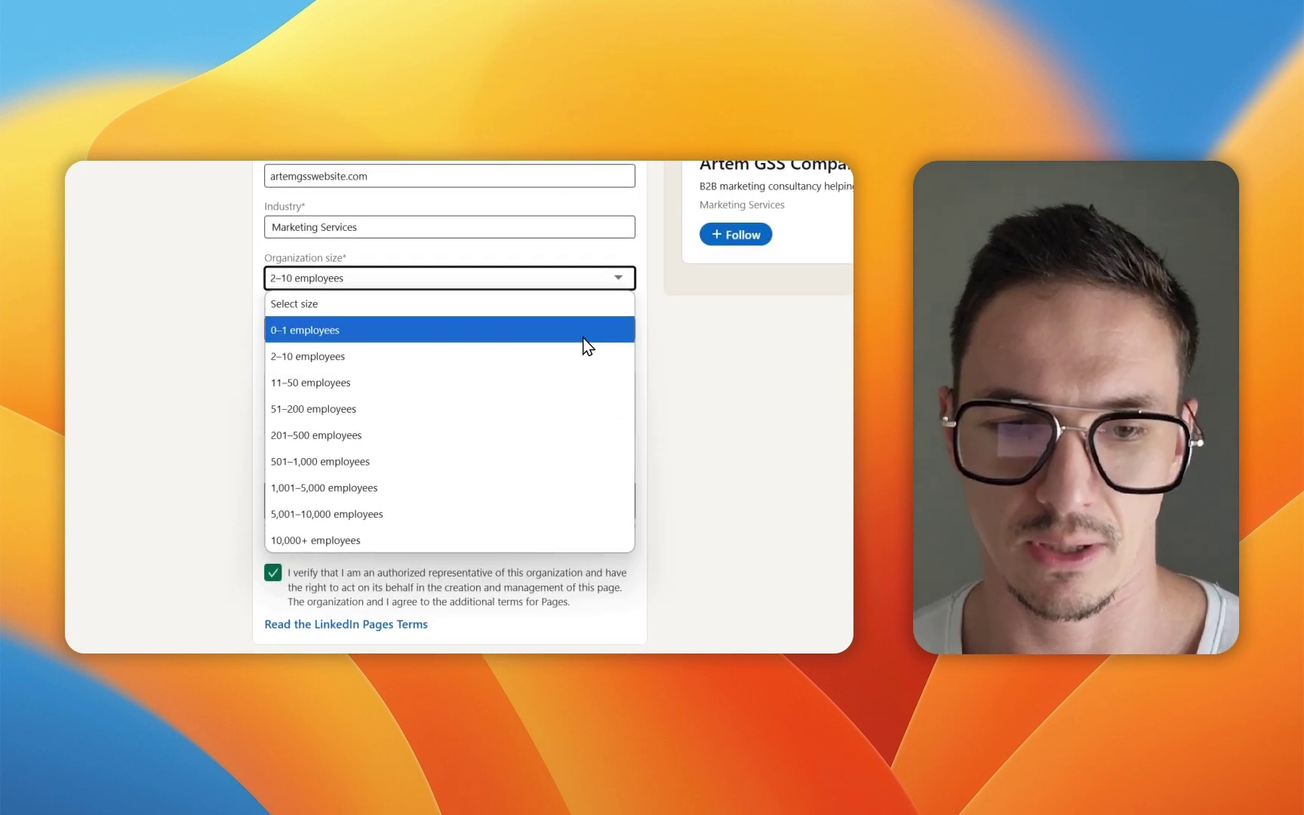
{"action": "left_click", "coordinate": [580, 357]}
{"action": "left_click", "coordinate": [358, 333]}
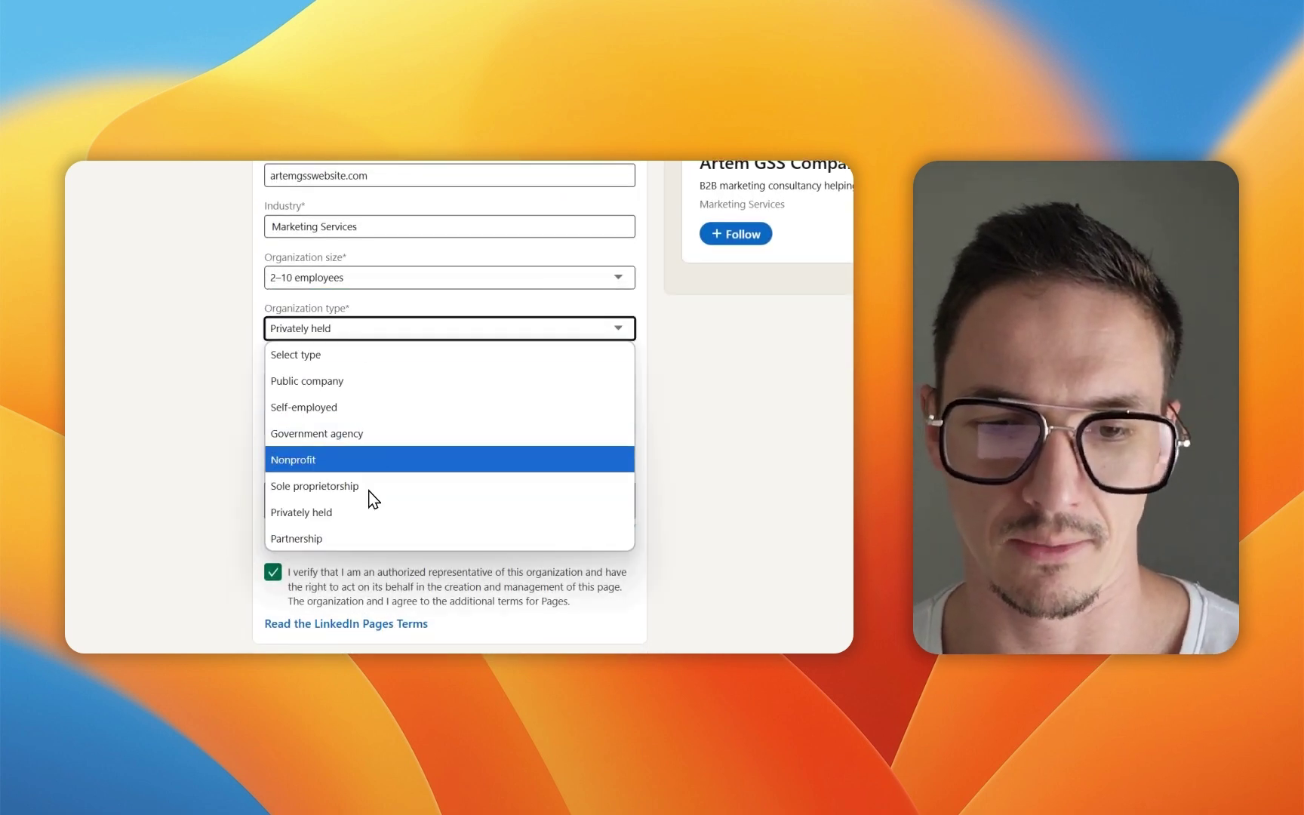
Step: Keep Privately held as the type, confirm authorized-representative status, and create the page
{"action": "left_click", "coordinate": [389, 332]}
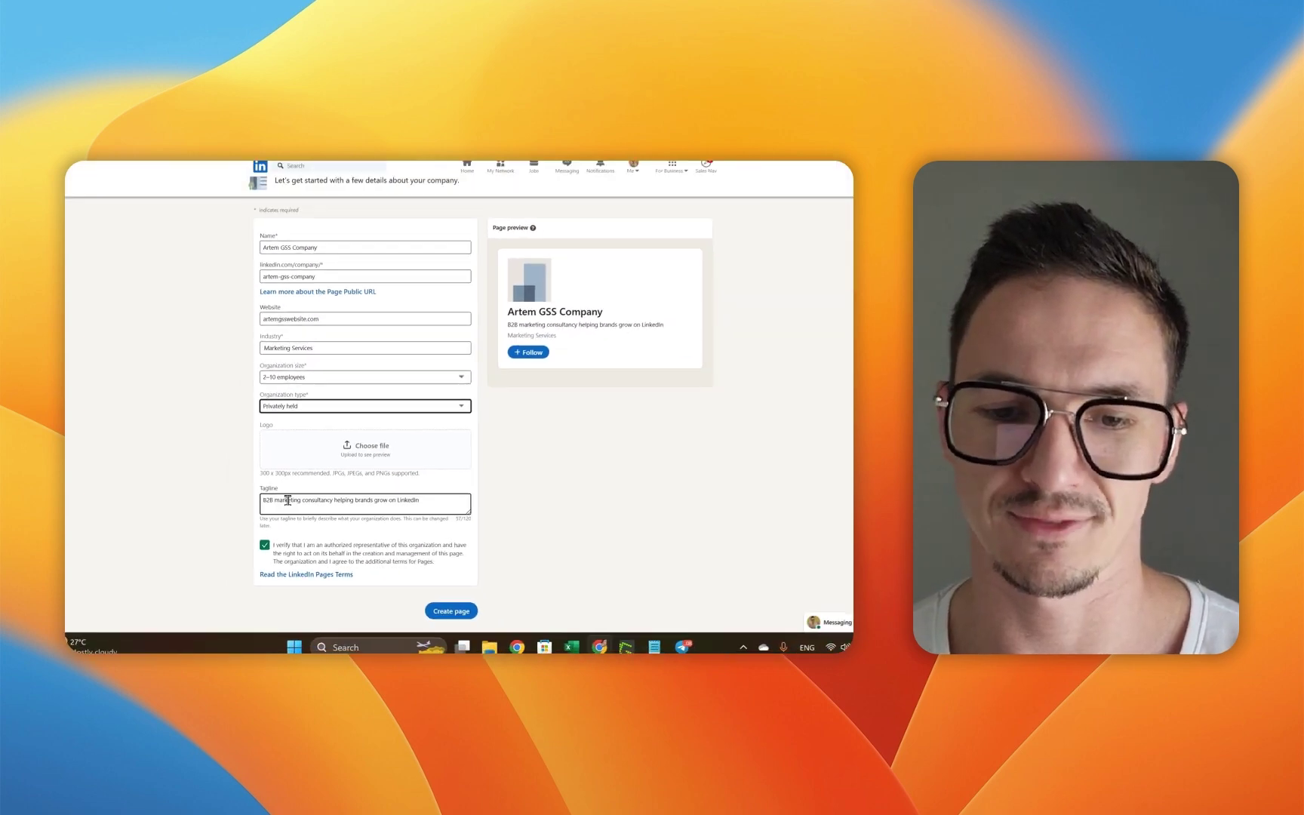
{"action": "triple_click", "coordinate": [270, 511]}
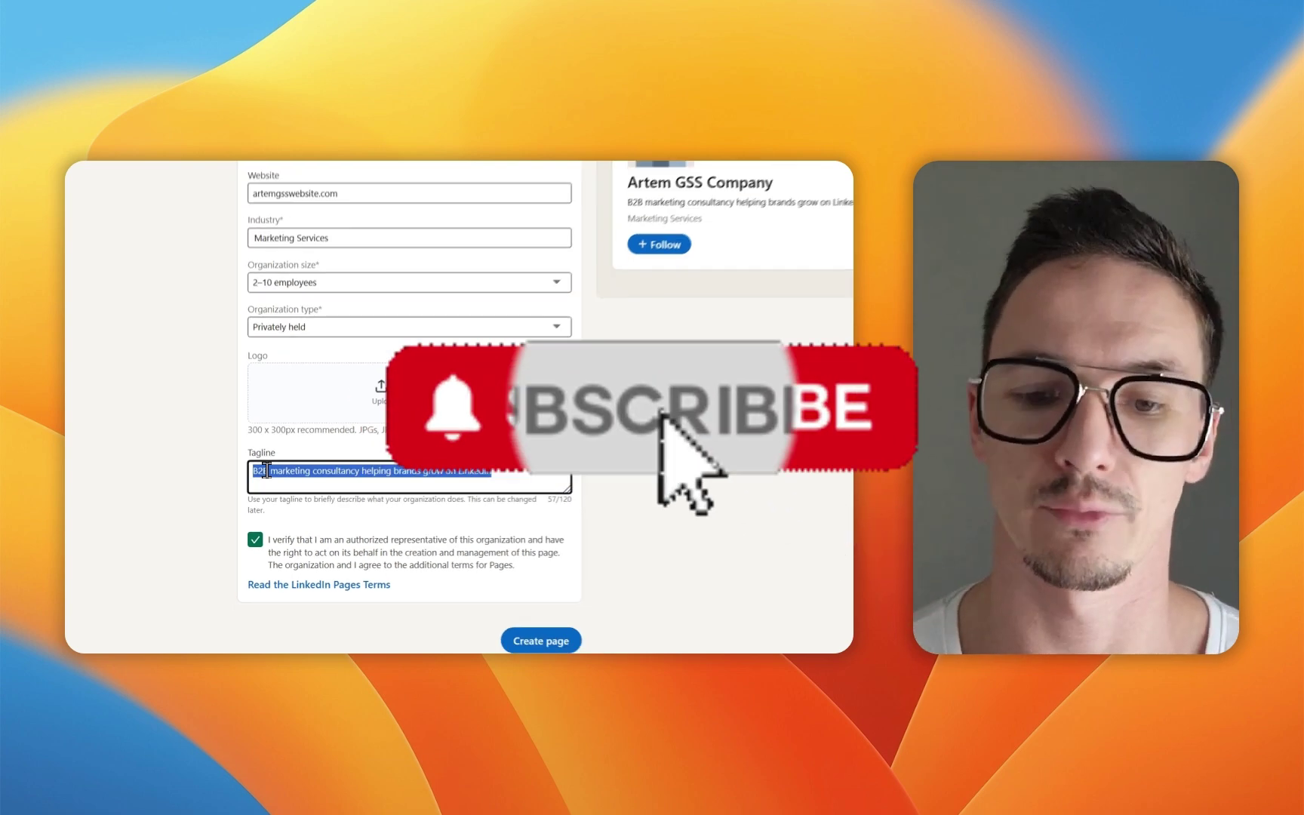
{"action": "left_click", "coordinate": [448, 391]}
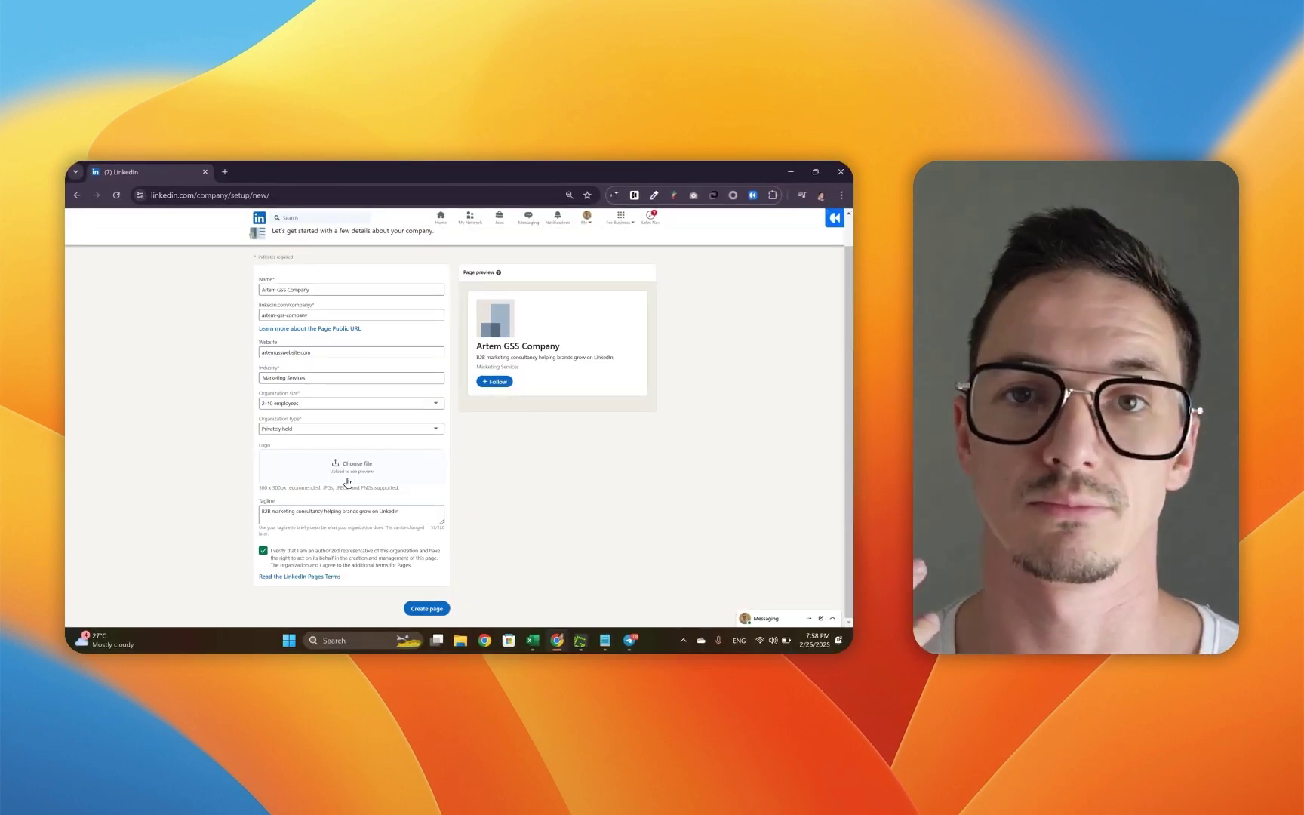
{"action": "left_click", "coordinate": [263, 551]}
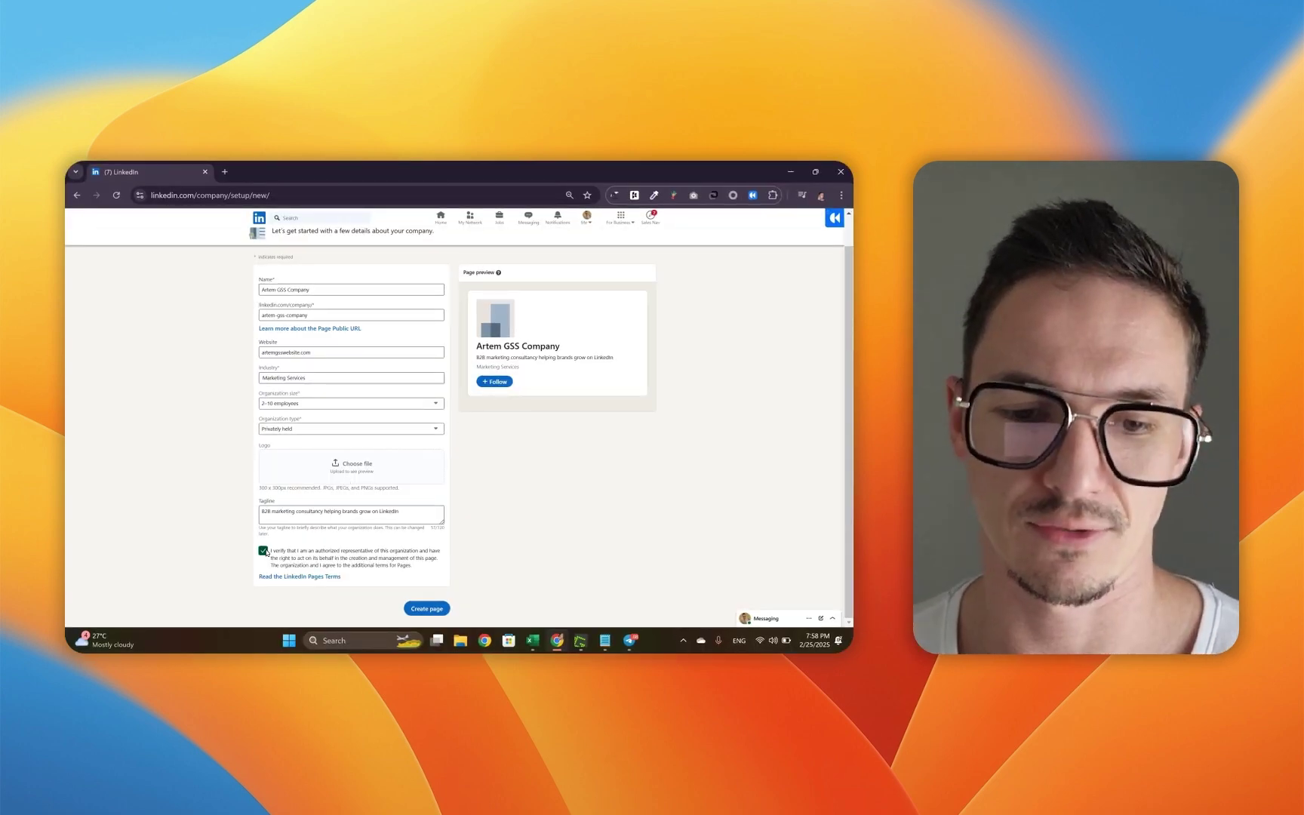
{"action": "left_click", "coordinate": [302, 462]}
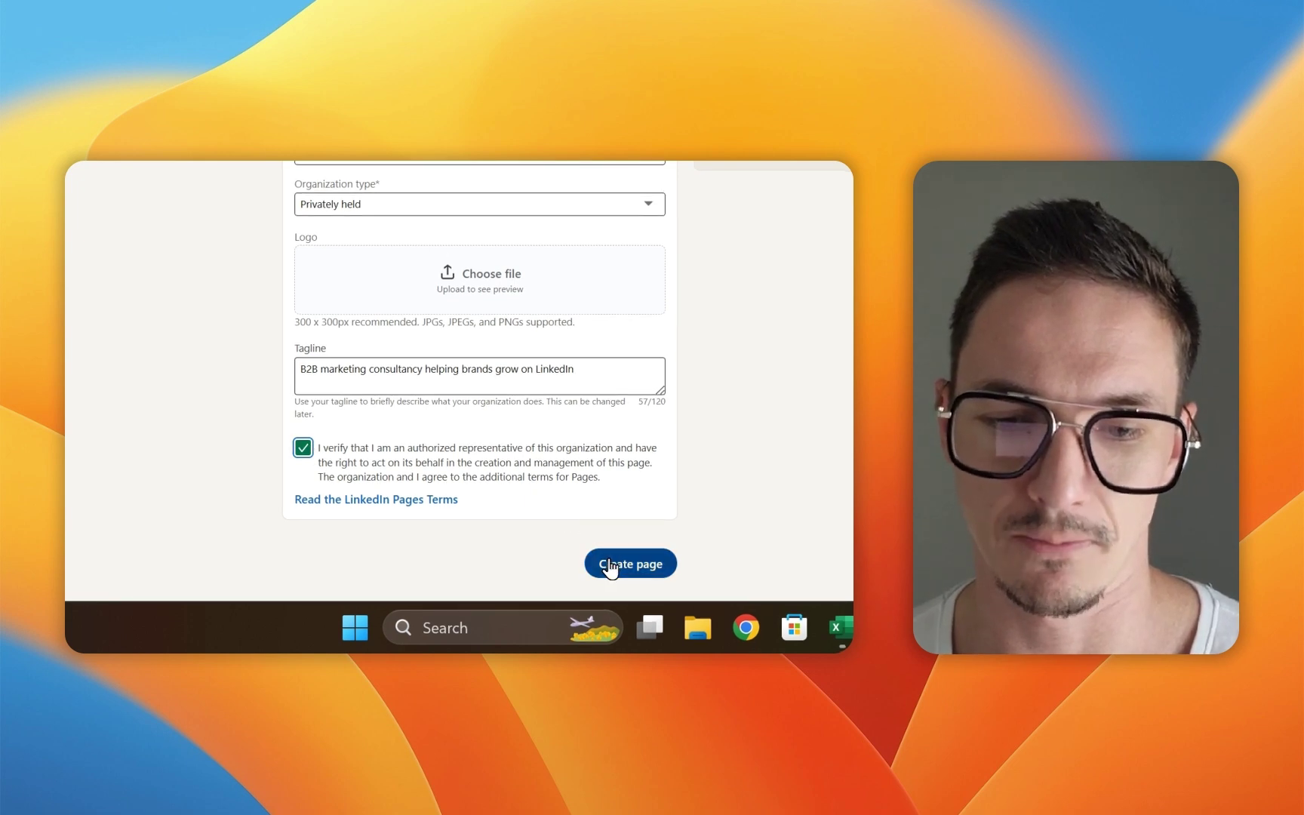
{"action": "left_click", "coordinate": [612, 566]}
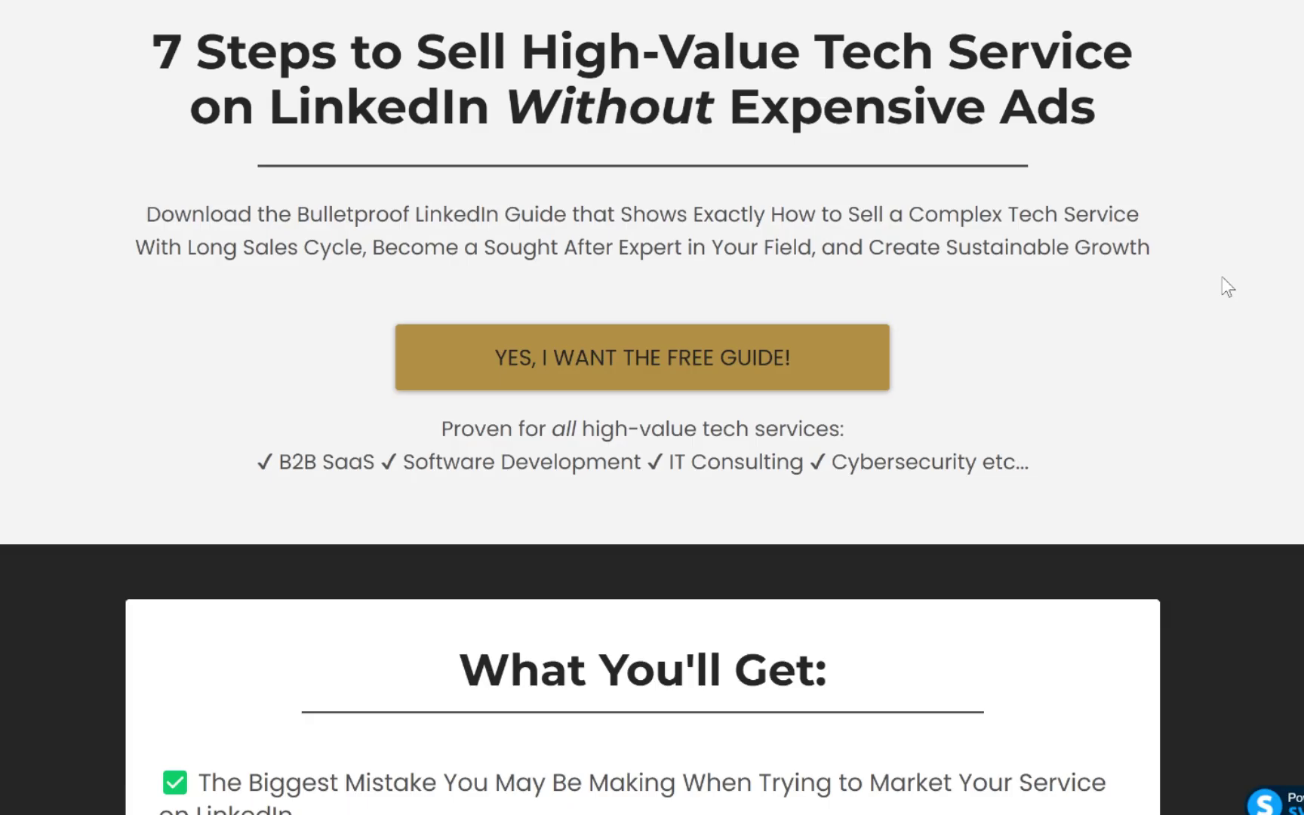
{"action": "scroll", "coordinate": [1223, 280], "scroll_direction": "down", "scroll_amount": 2}
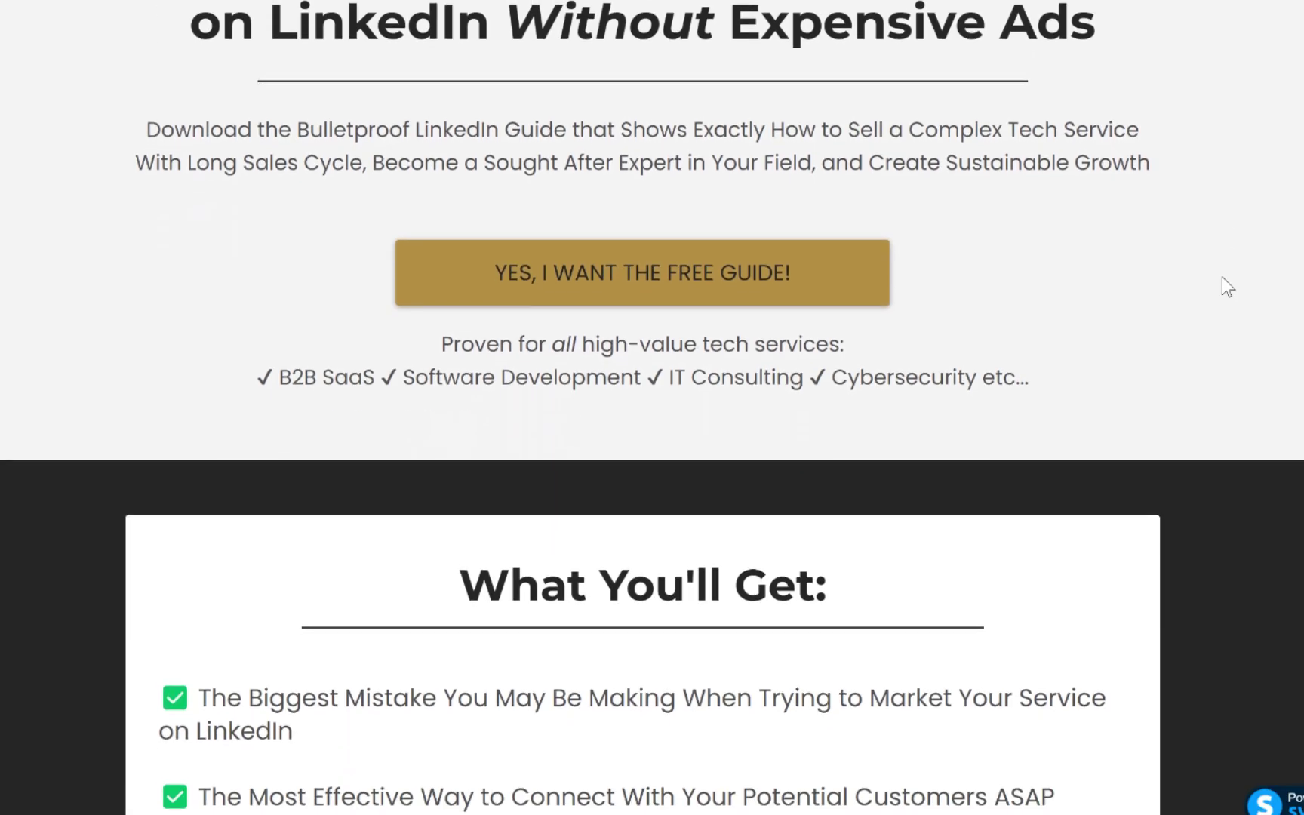
{"action": "scroll", "coordinate": [1222, 279], "scroll_direction": "down", "scroll_amount": 3}
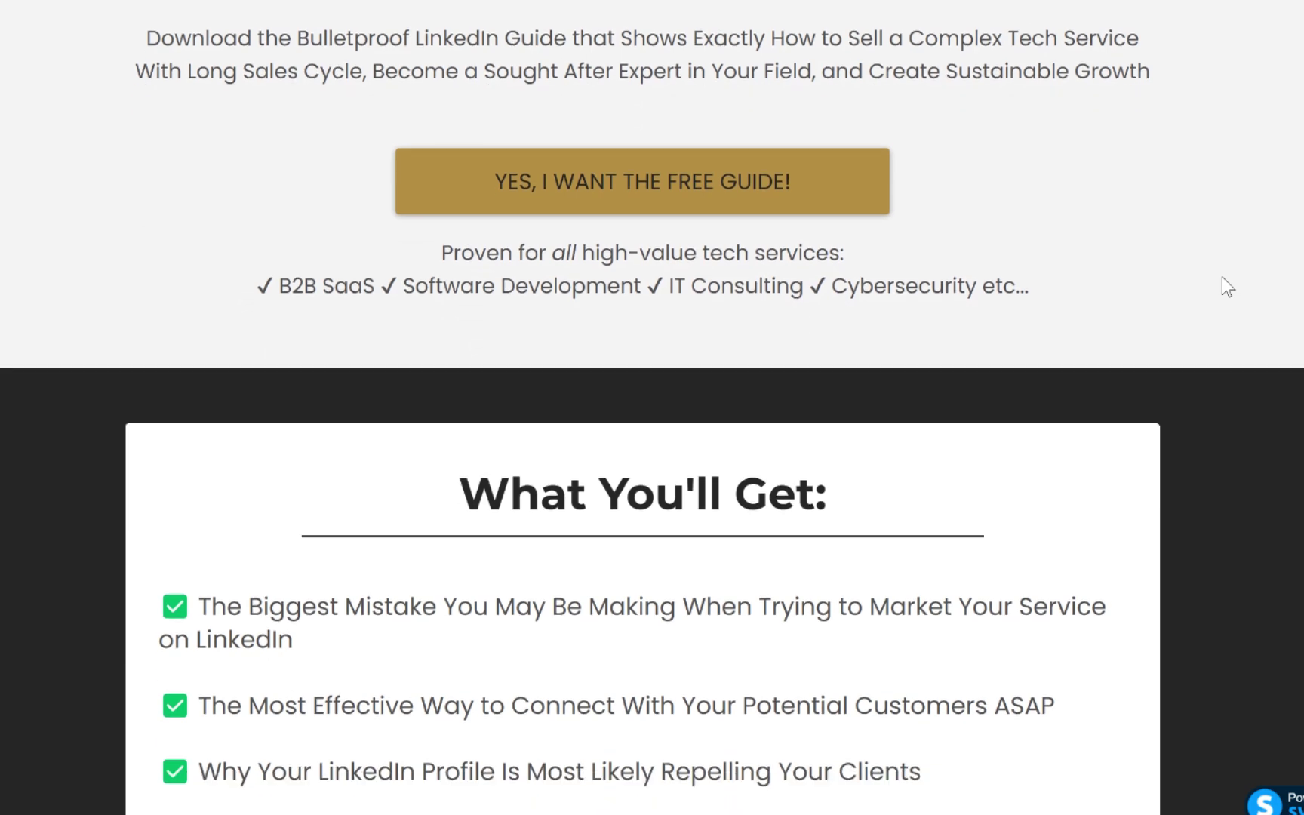
{"action": "scroll", "coordinate": [1222, 278], "scroll_direction": "down", "scroll_amount": 3}
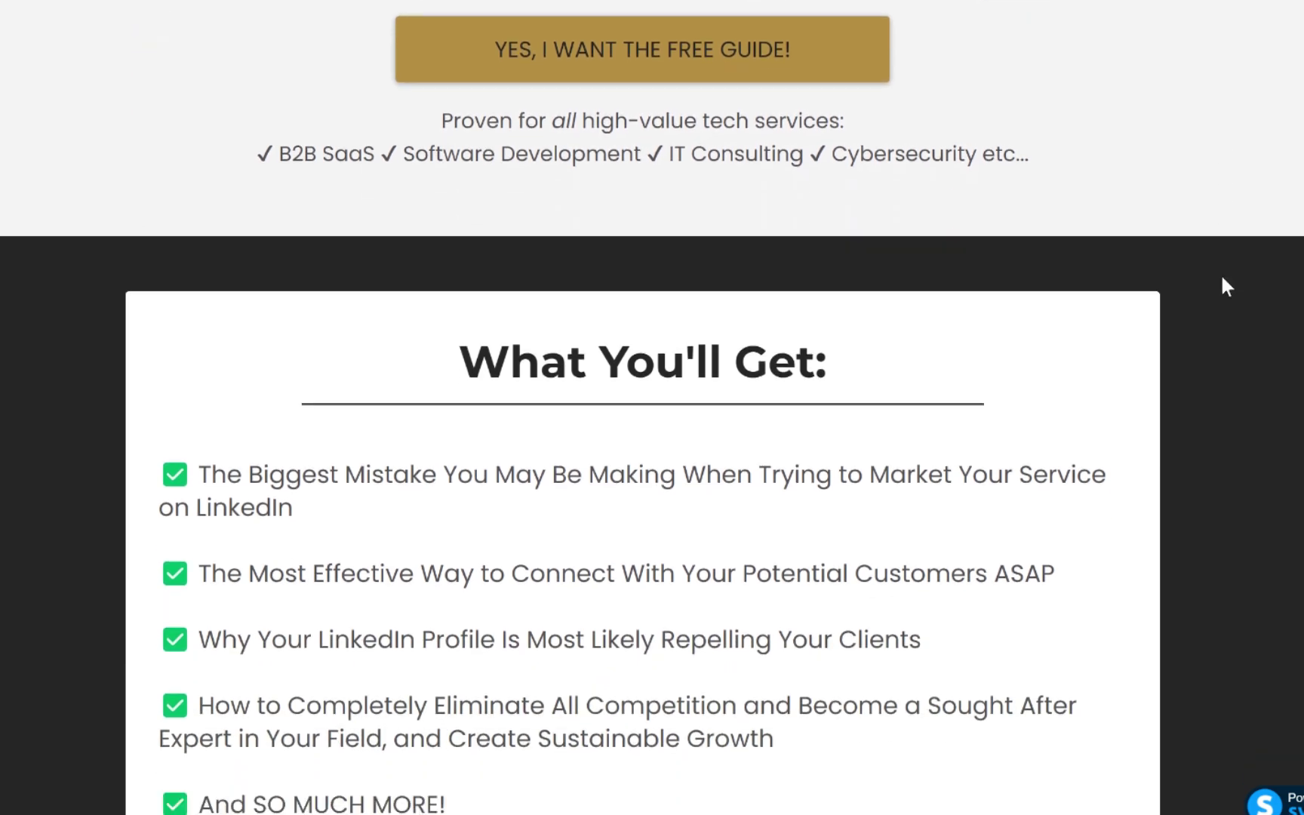
{"action": "scroll", "coordinate": [1222, 278], "scroll_direction": "down", "scroll_amount": 3}
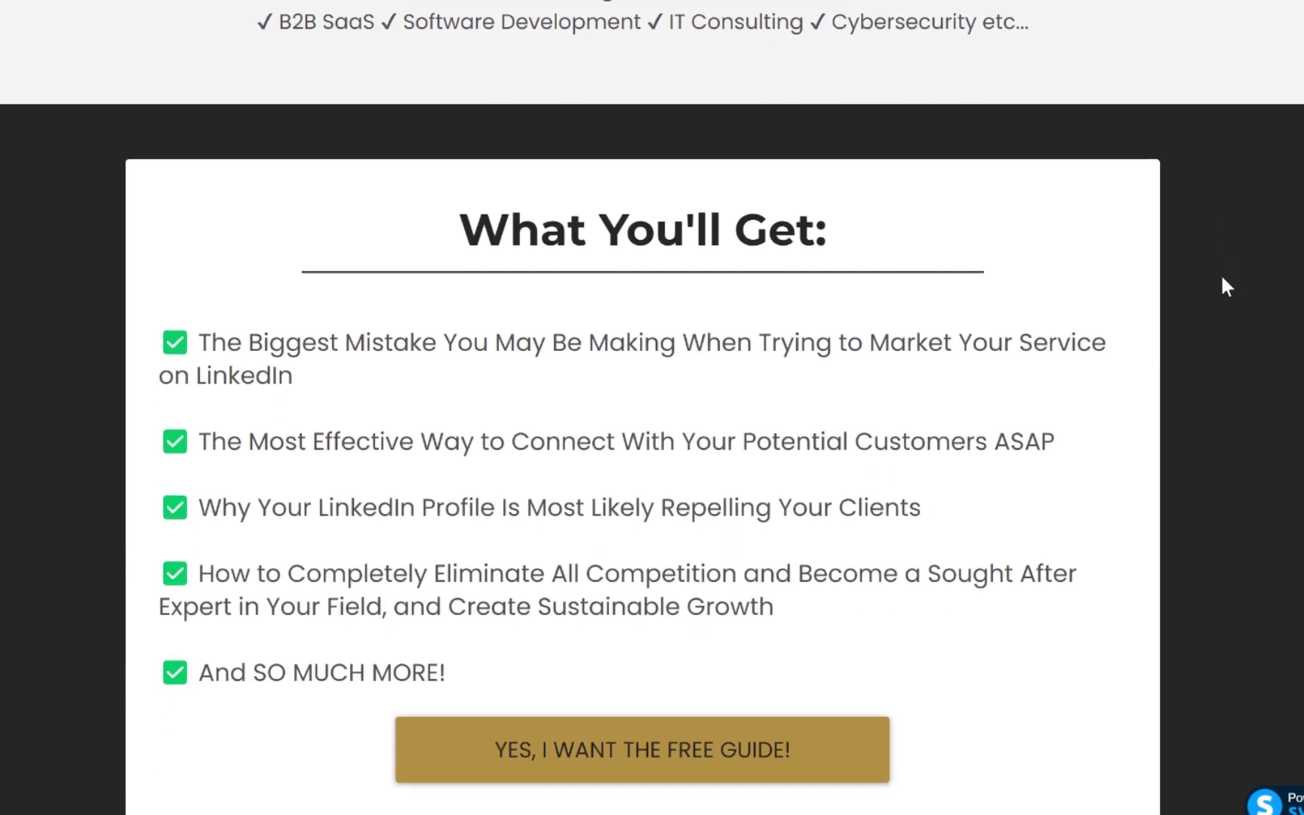
{"action": "scroll", "coordinate": [1220, 273], "scroll_direction": "down", "scroll_amount": 1}
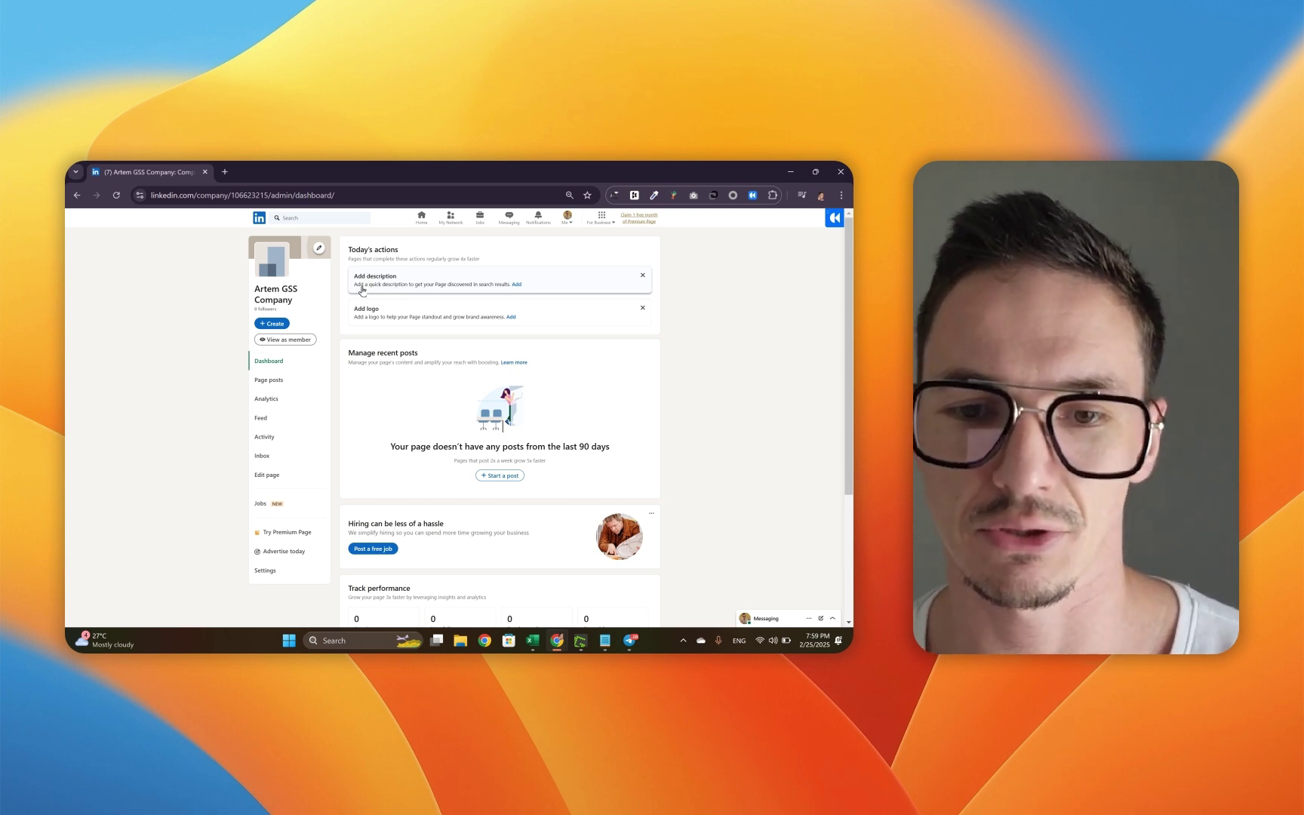
Step: Write an overview description for the company in the page details editor
{"action": "left_click", "coordinate": [515, 285]}
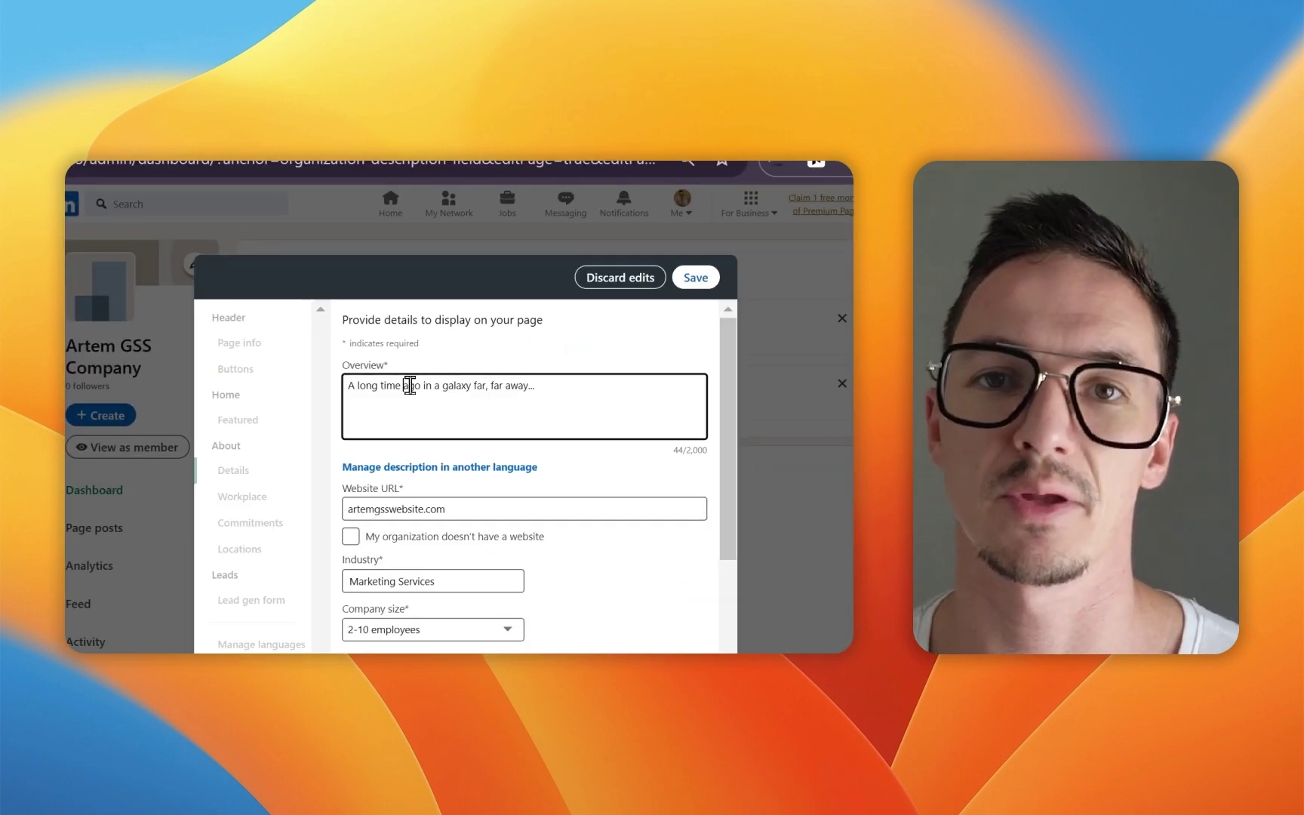
{"action": "double_click", "coordinate": [410, 386]}
{"action": "triple_click", "coordinate": [410, 386]}
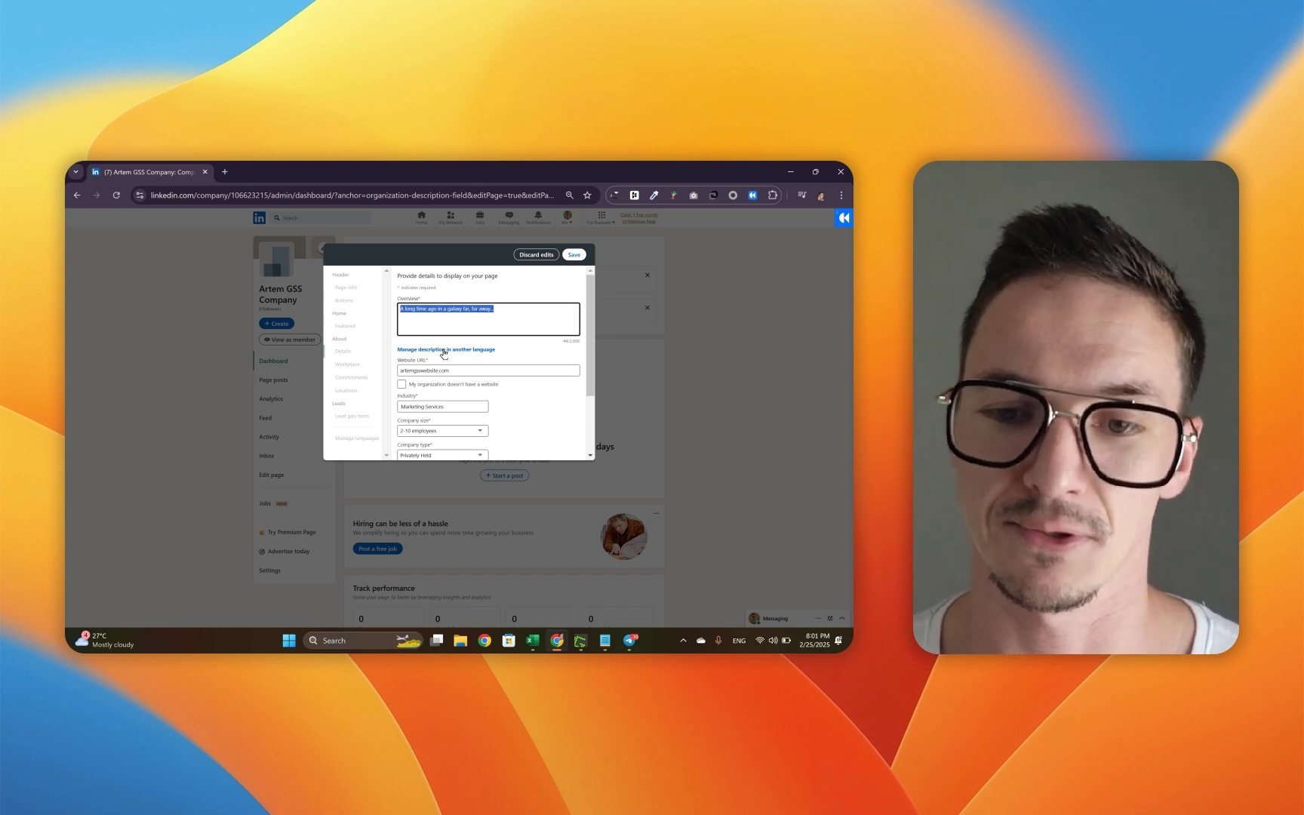
{"action": "scroll", "coordinate": [444, 355], "scroll_direction": "down", "scroll_amount": 2}
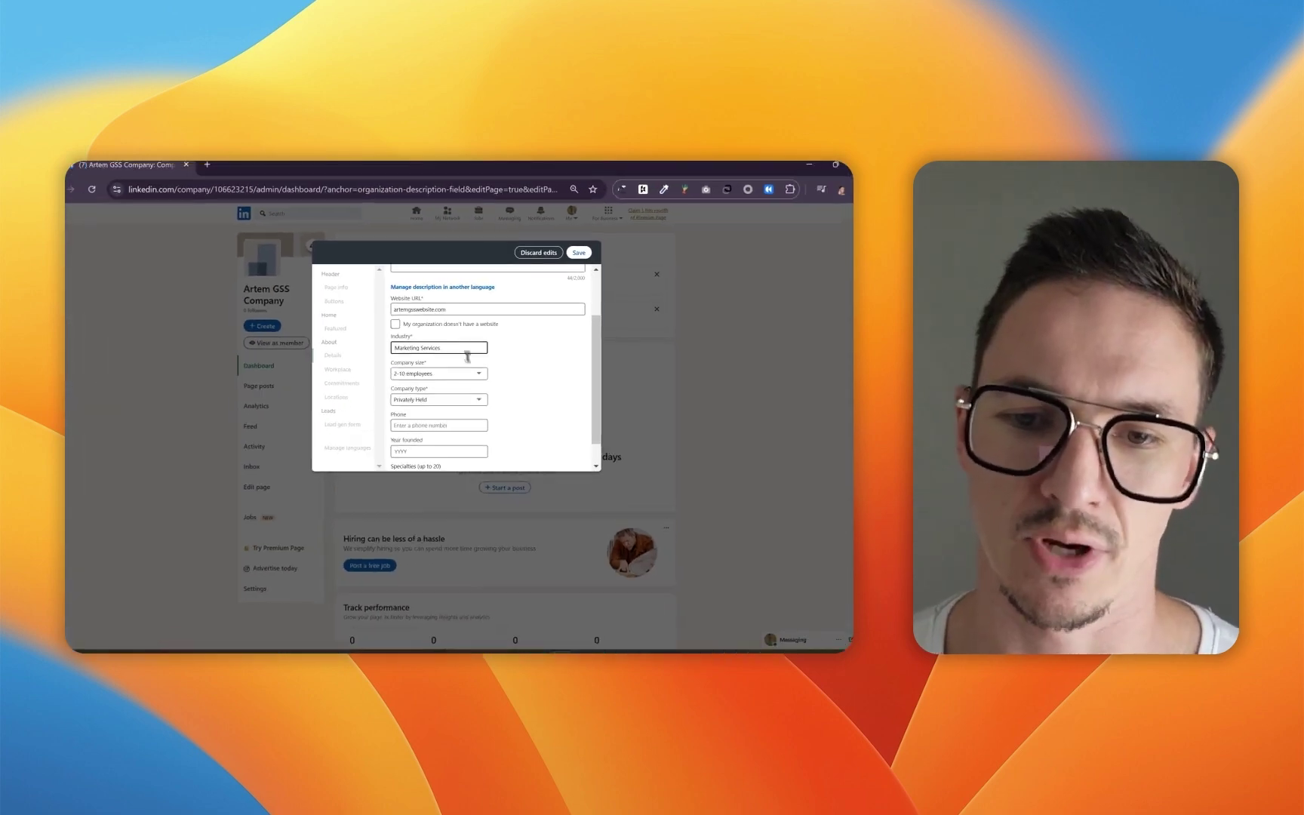
{"action": "scroll", "coordinate": [471, 423], "scroll_direction": "down", "scroll_amount": 1}
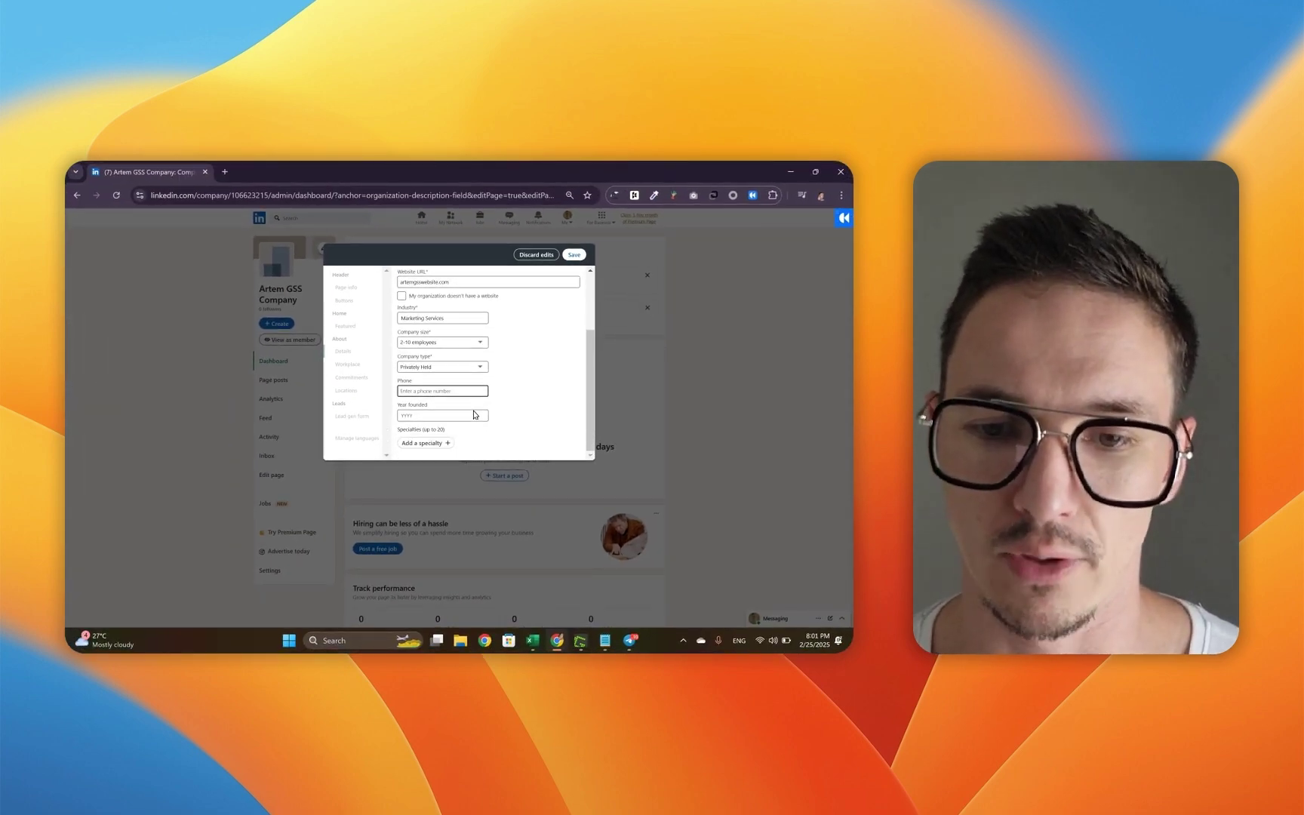
Step: Add 'lead generation' as a company specialty and save the page details
{"action": "left_click", "coordinate": [447, 391]}
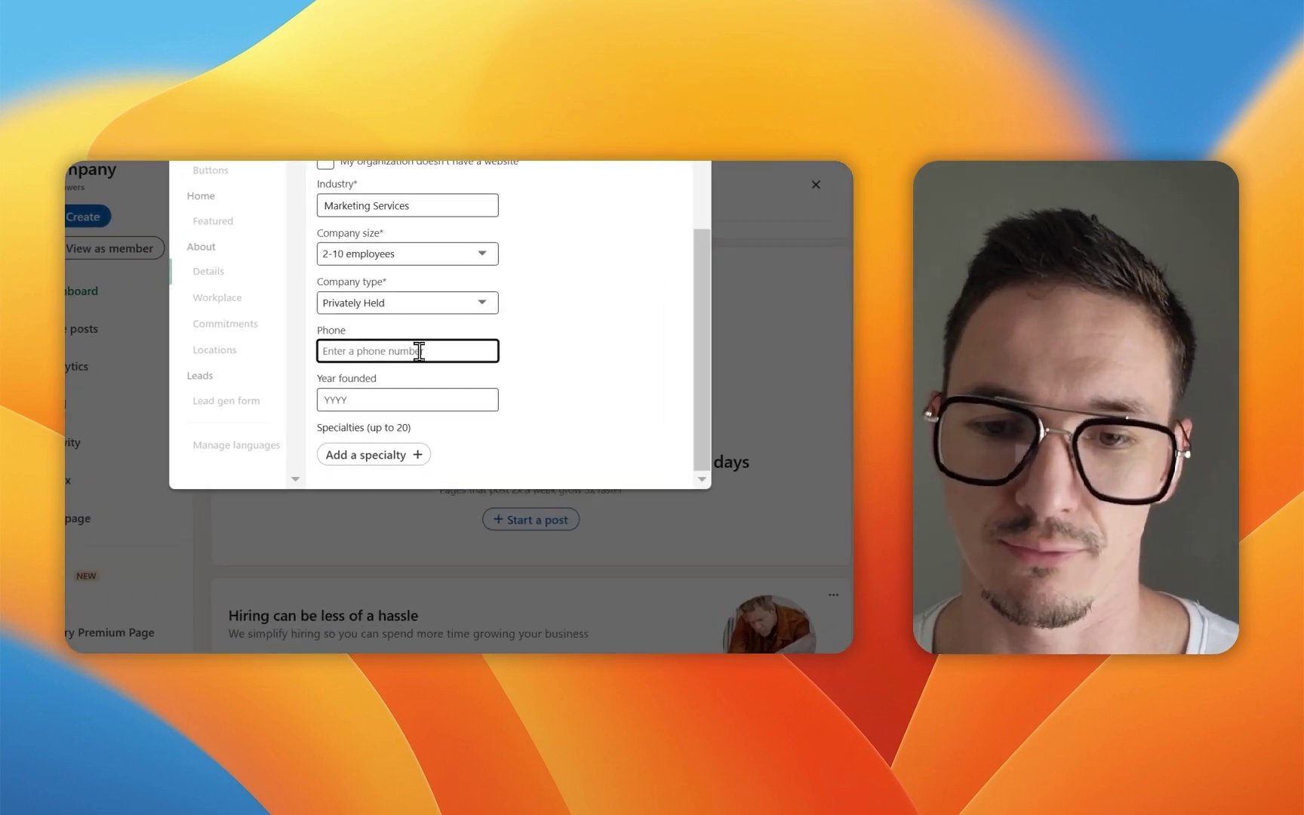
{"action": "left_click", "coordinate": [409, 399]}
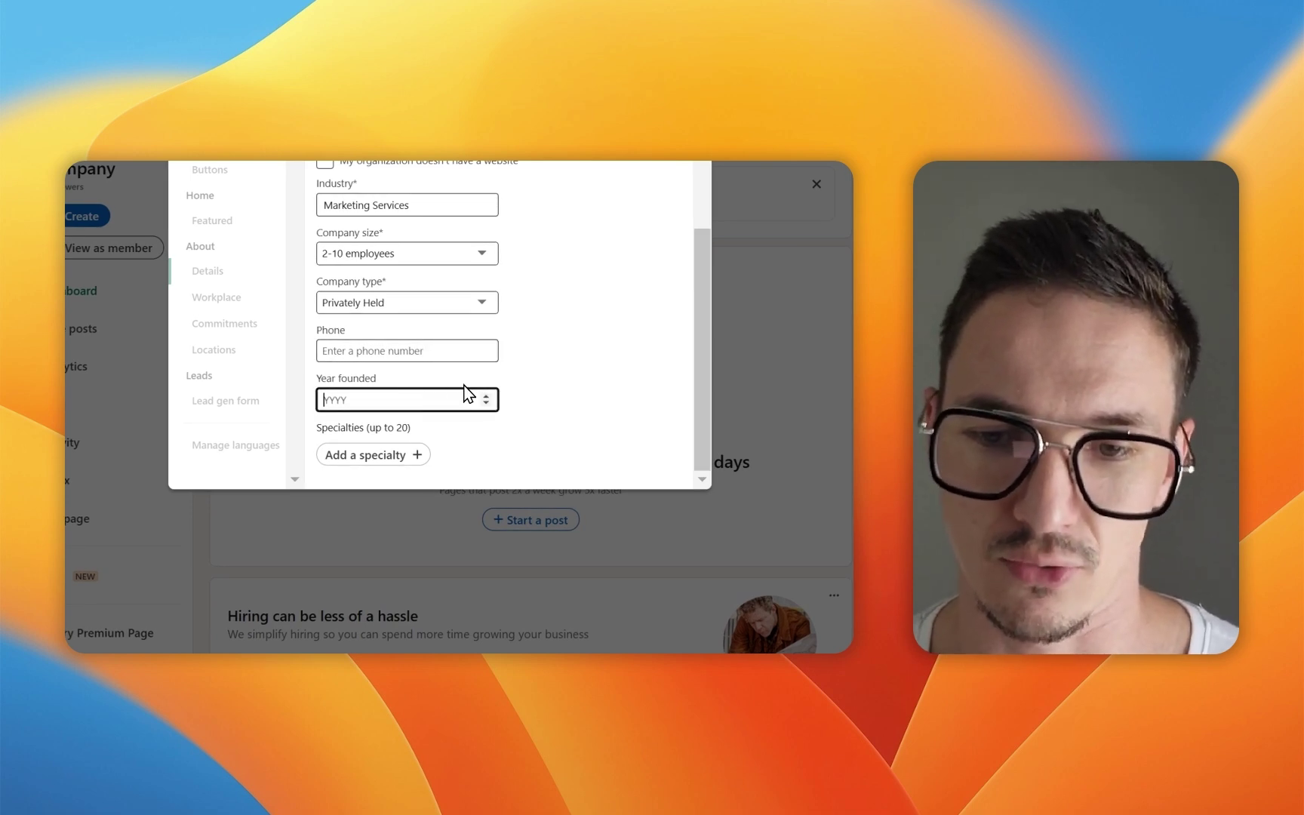
{"action": "left_click", "coordinate": [558, 413]}
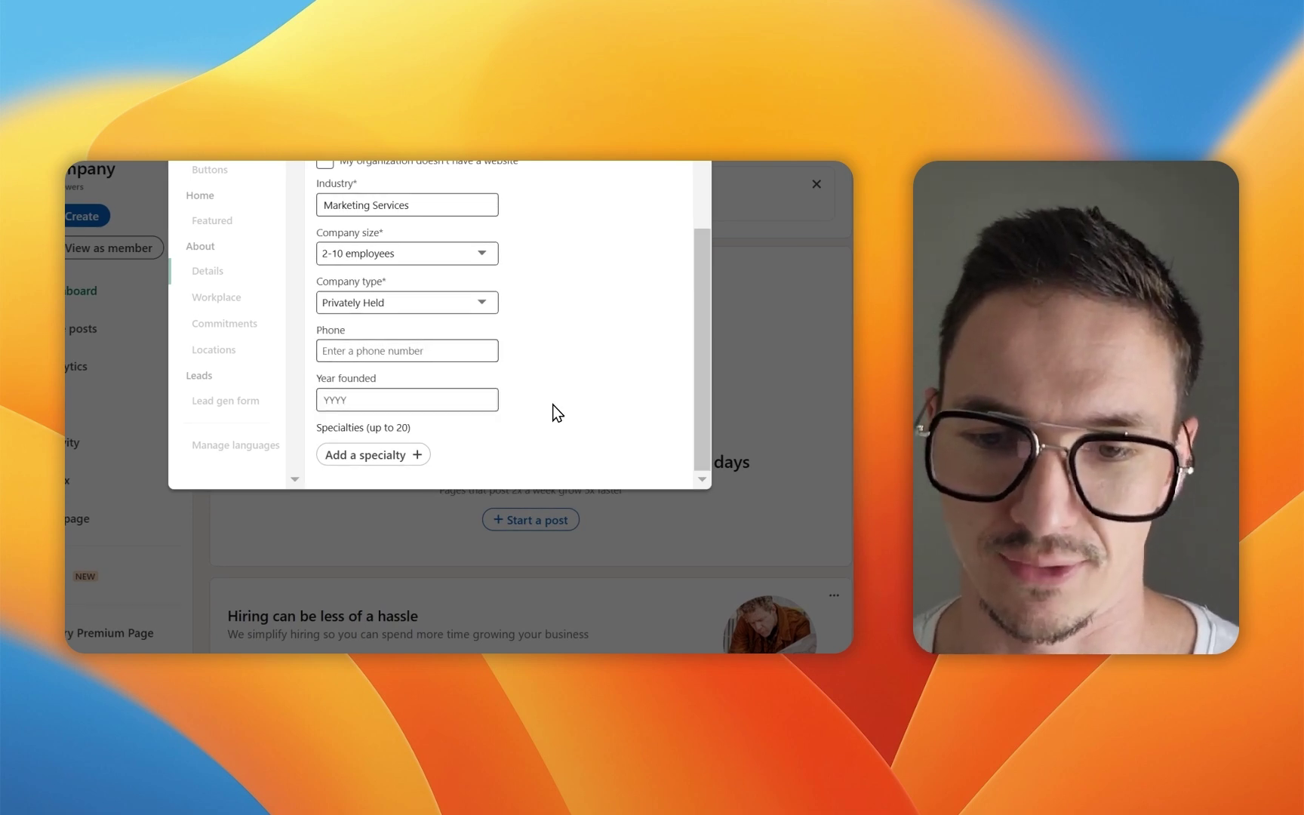
{"action": "left_click", "coordinate": [376, 460]}
{"action": "type", "text": "lead generatio"}
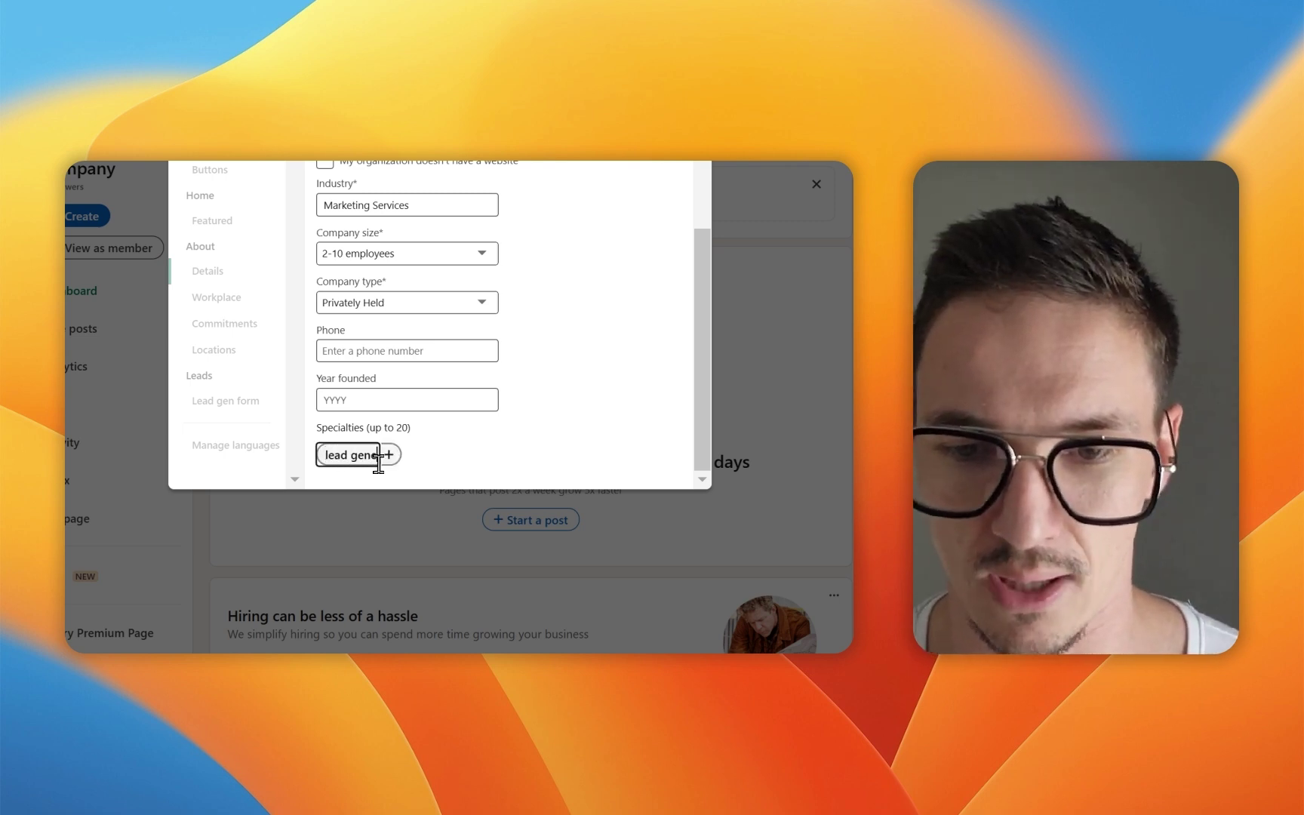
{"action": "type", "text": "n"}
{"action": "key", "text": "Return"}
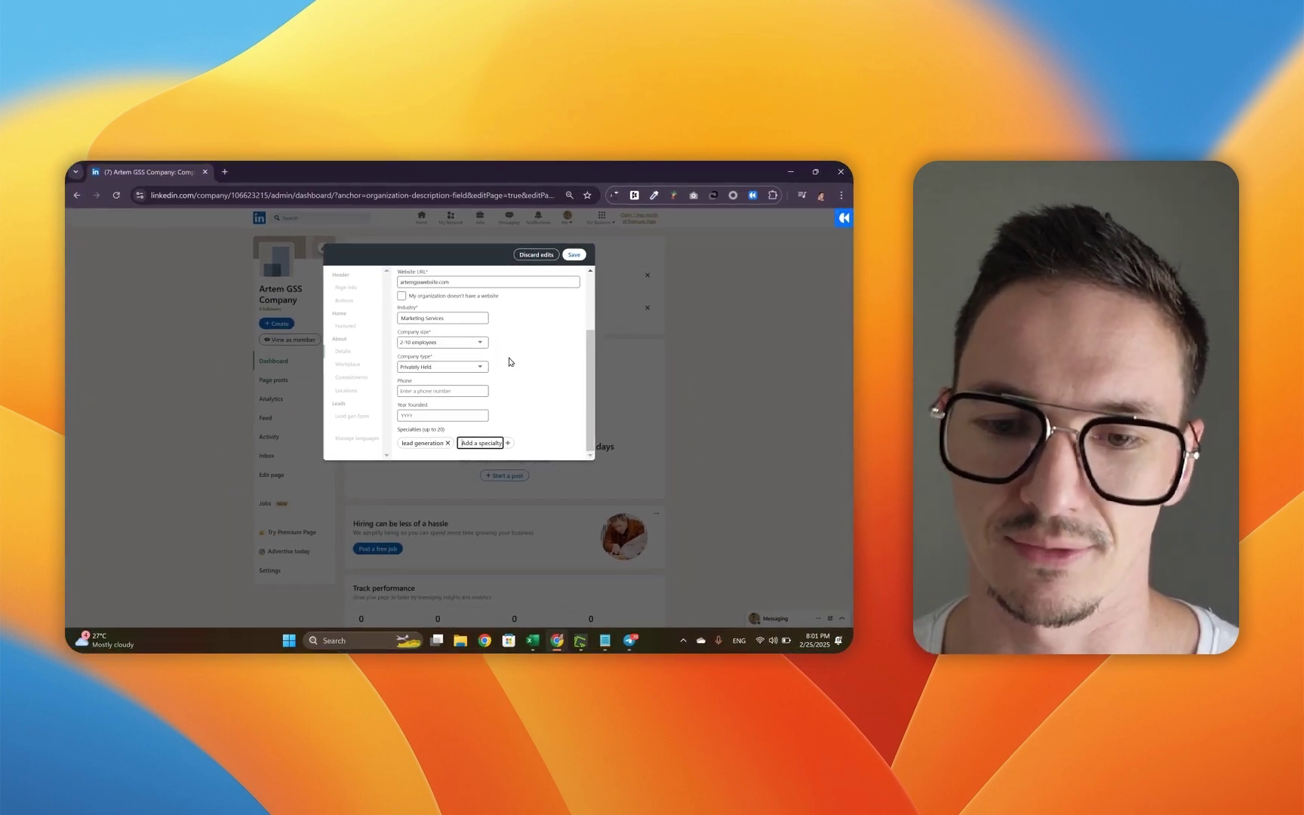
{"action": "scroll", "coordinate": [509, 362], "scroll_direction": "up", "scroll_amount": 2}
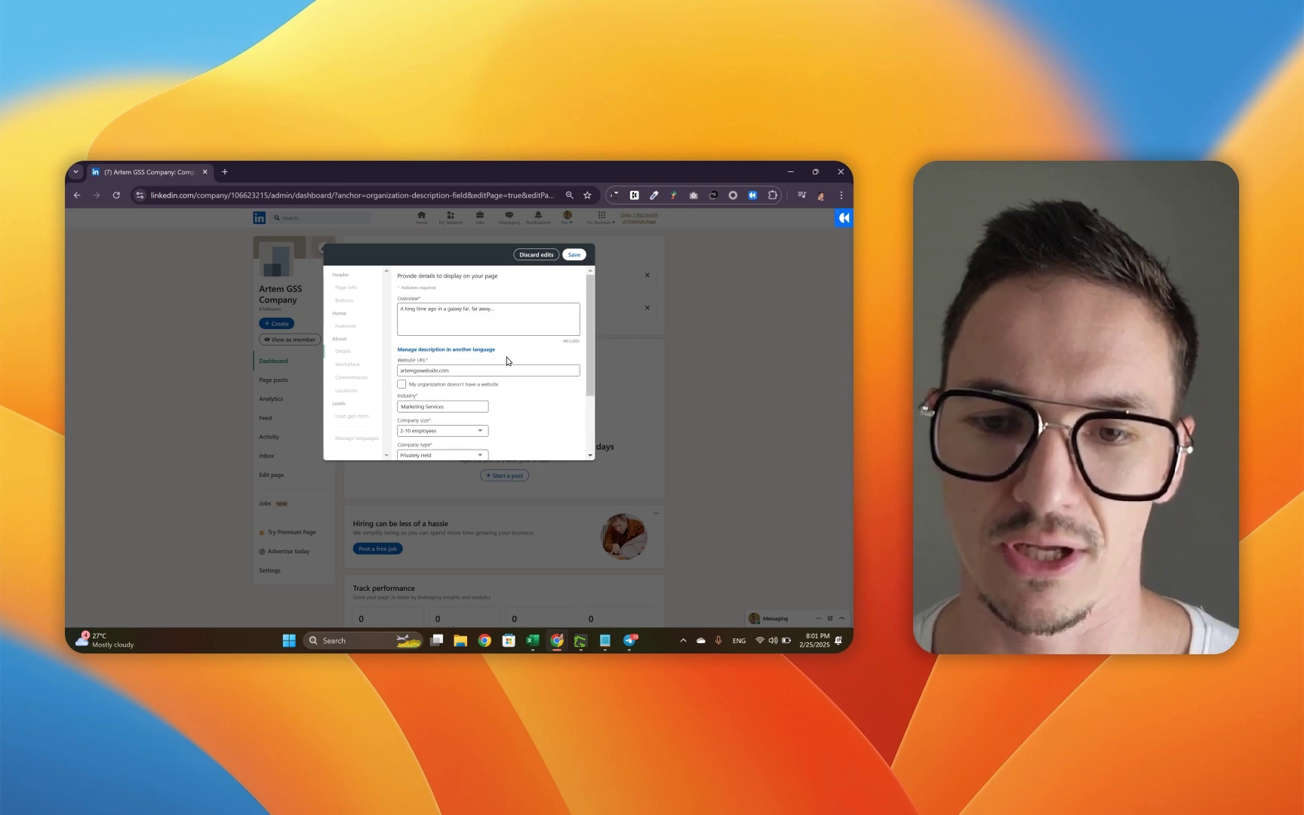
{"action": "left_click", "coordinate": [574, 255]}
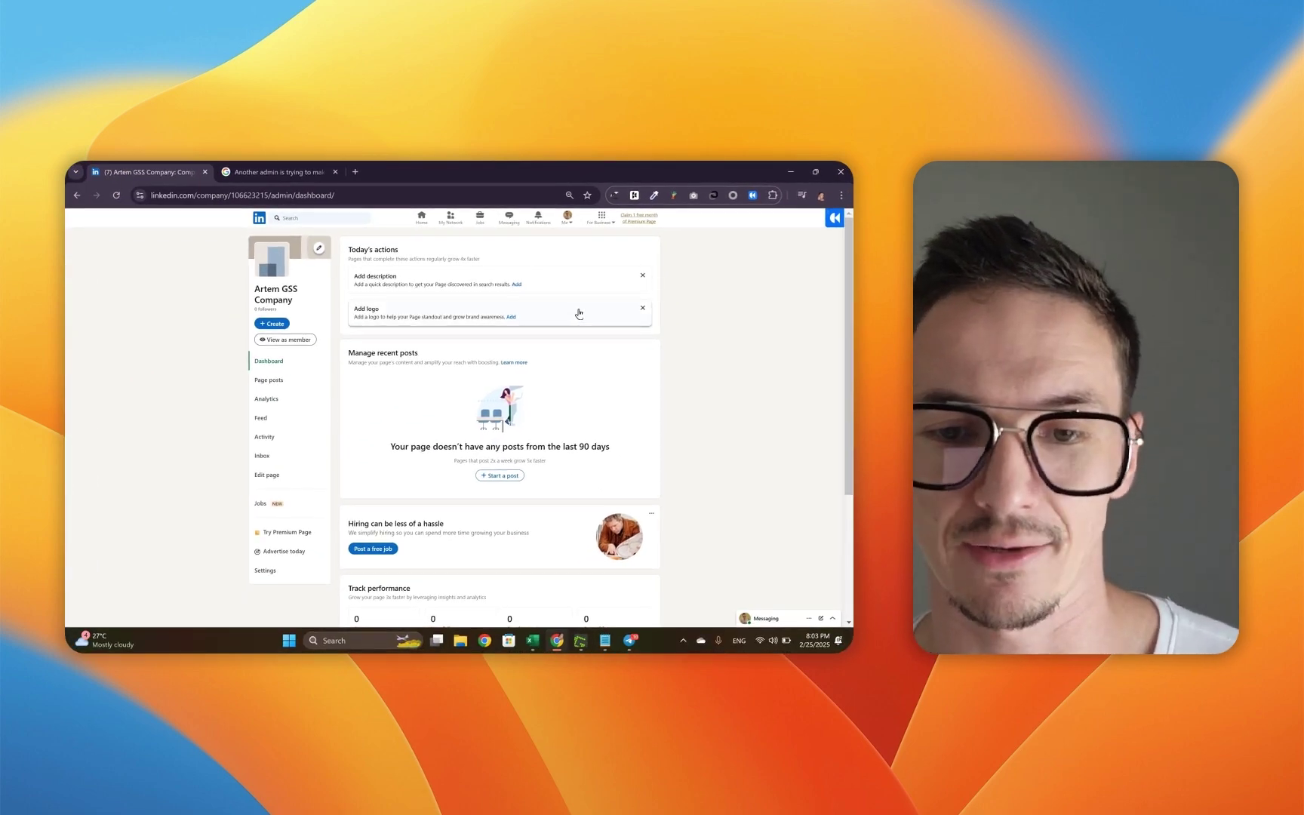
Step: Upload a logo image for the Artem GSS Company page
{"action": "left_click", "coordinate": [509, 322]}
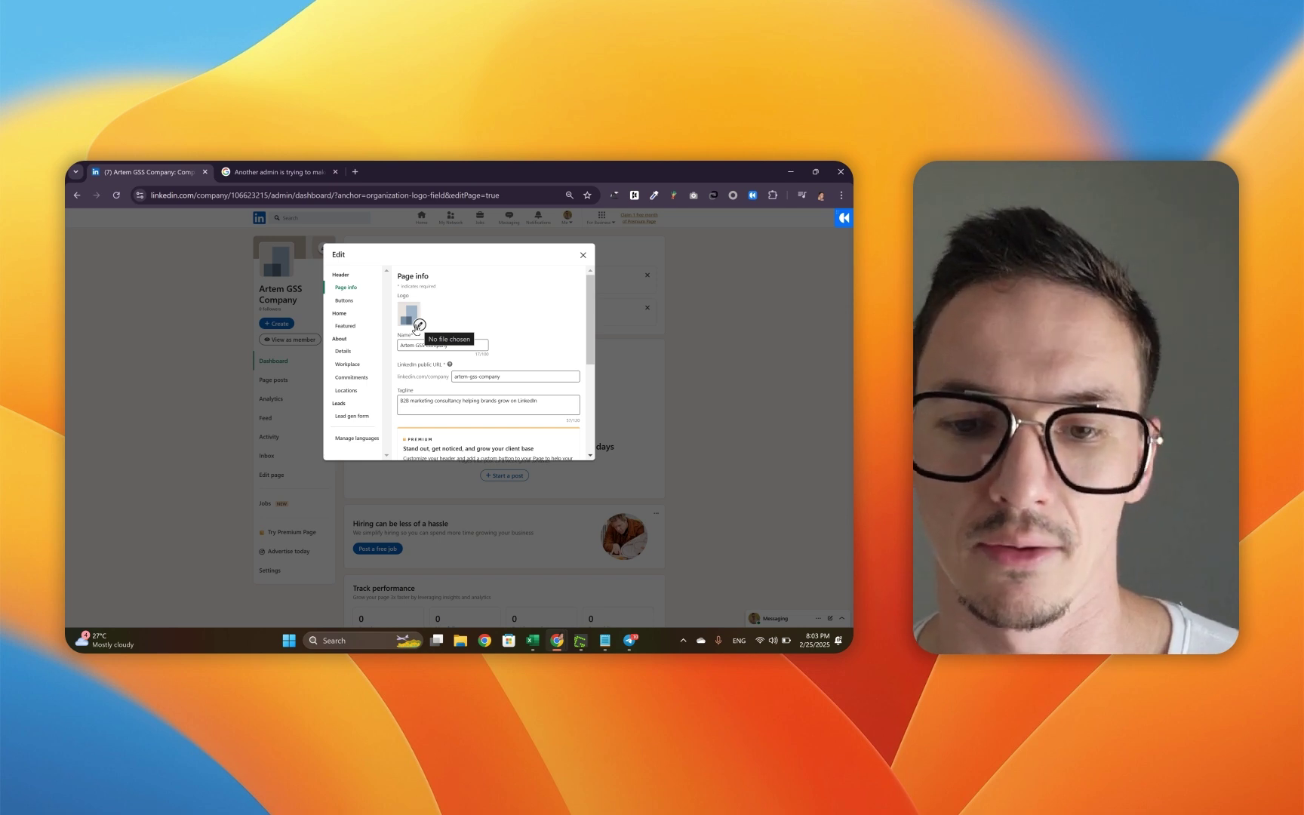
{"action": "left_click", "coordinate": [416, 325]}
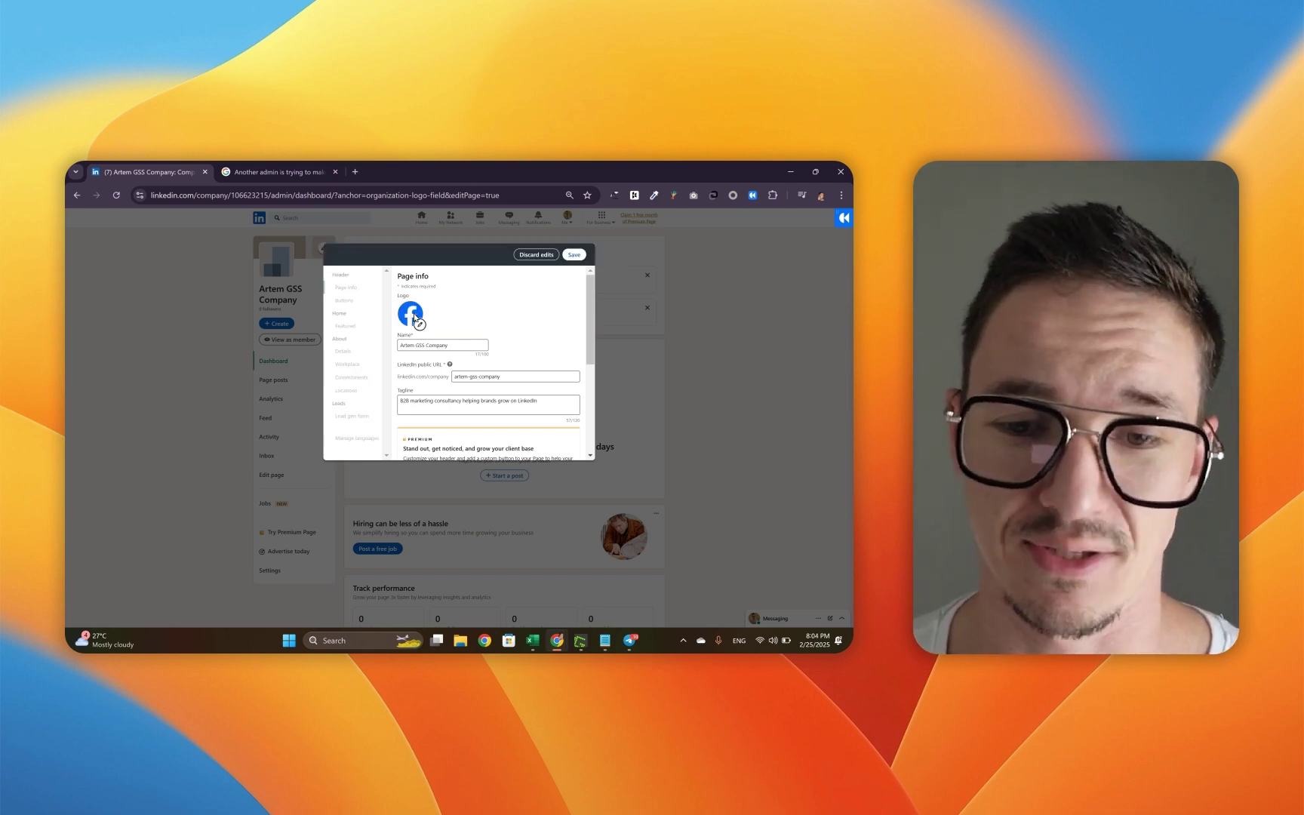
{"action": "scroll", "coordinate": [471, 319], "scroll_direction": "down", "scroll_amount": 3}
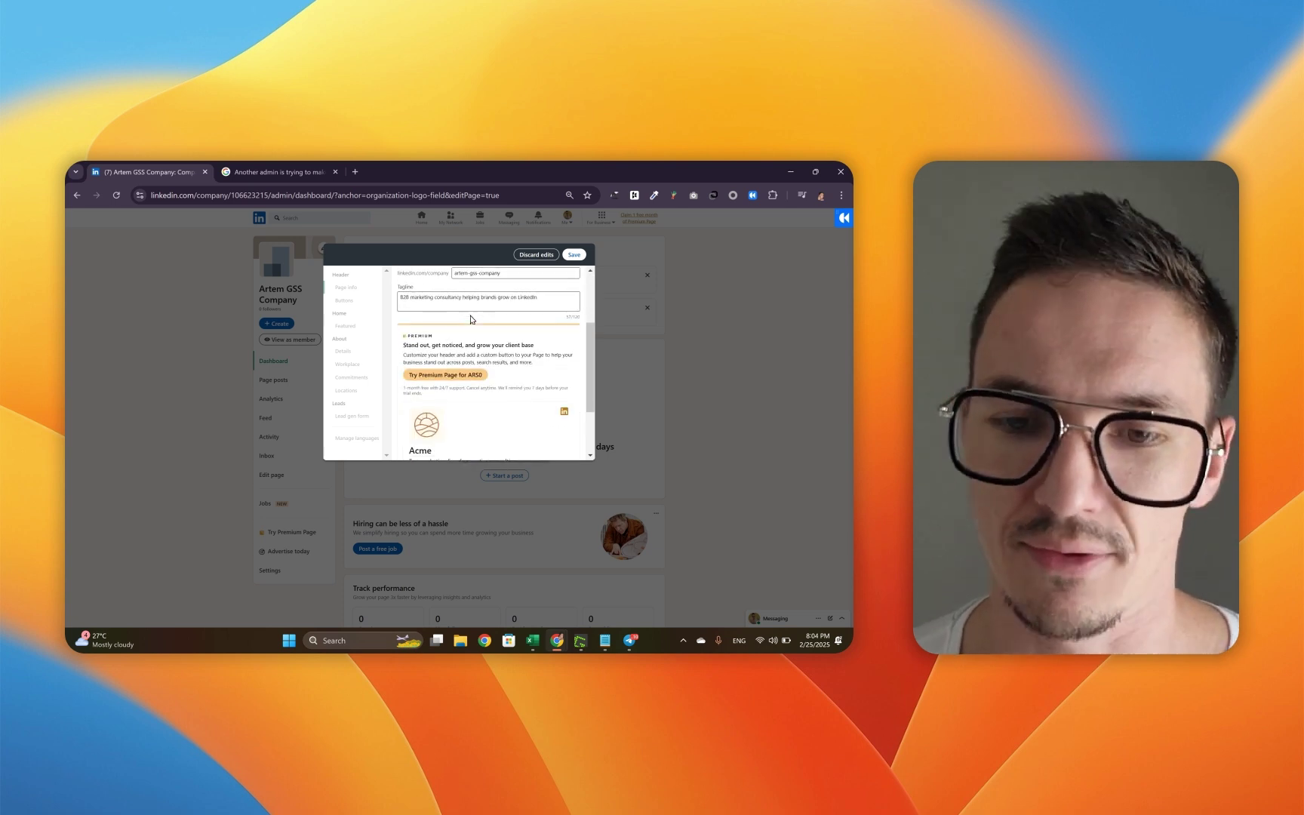
{"action": "scroll", "coordinate": [471, 319], "scroll_direction": "down", "scroll_amount": 1}
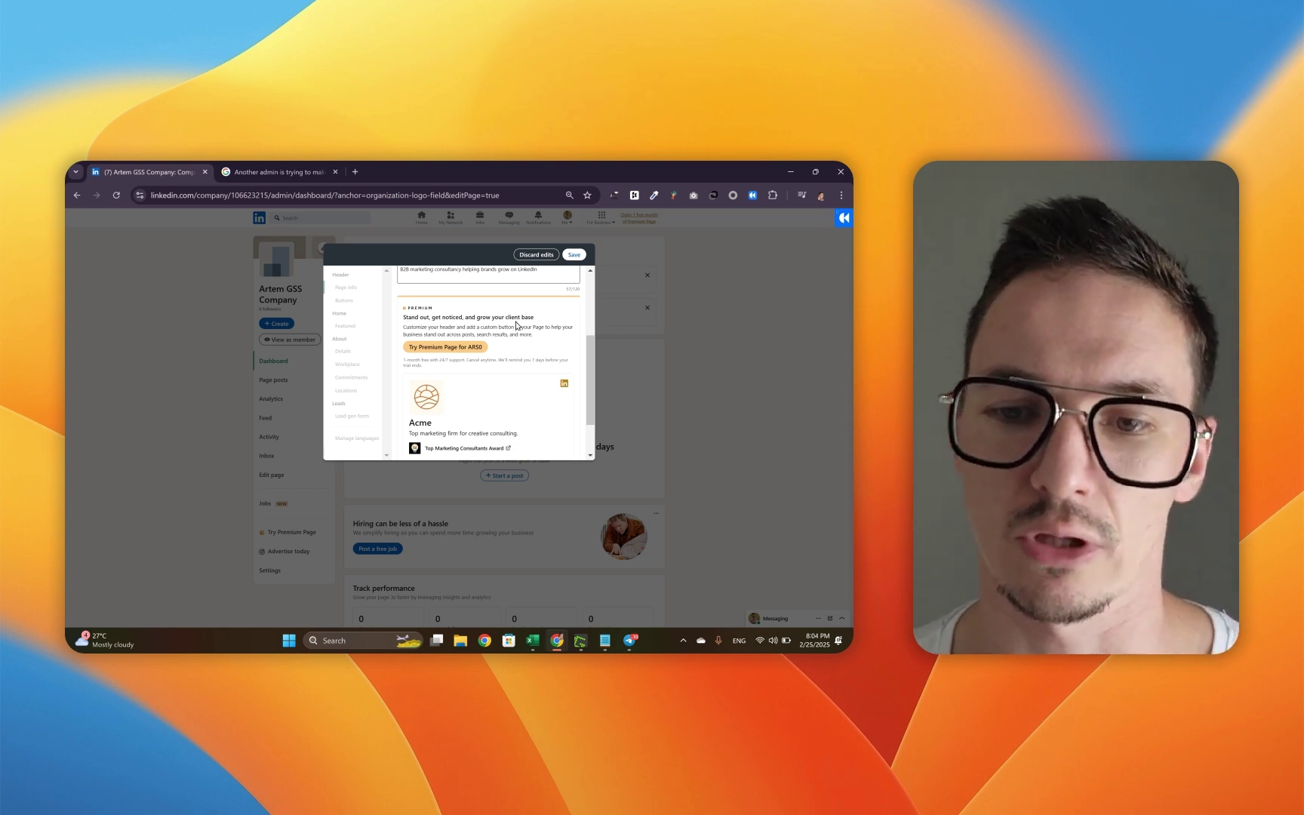
{"action": "scroll", "coordinate": [477, 332], "scroll_direction": "down", "scroll_amount": 2}
{"action": "scroll", "coordinate": [477, 333], "scroll_direction": "up", "scroll_amount": 10}
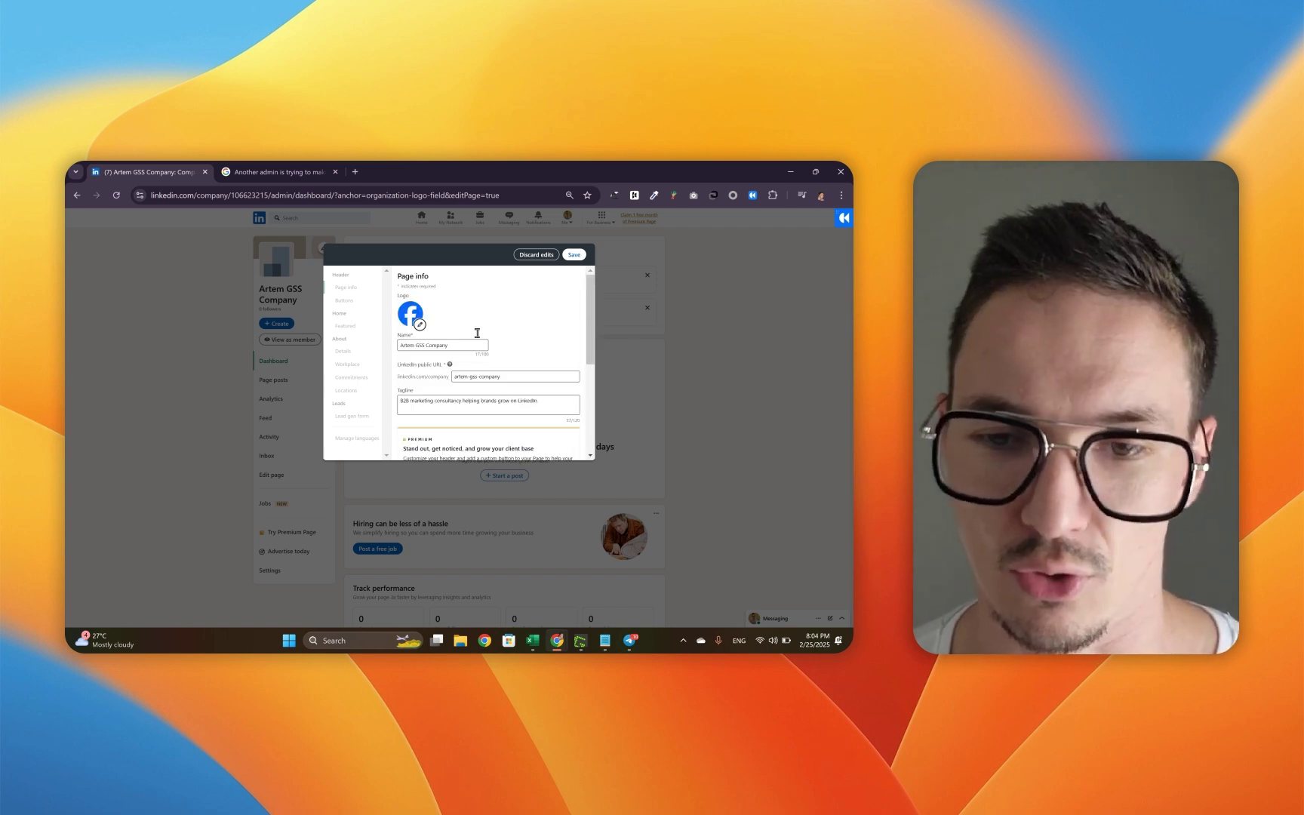
Step: Review the company name, public URL and tagline, then save the page info
{"action": "left_click", "coordinate": [477, 332]}
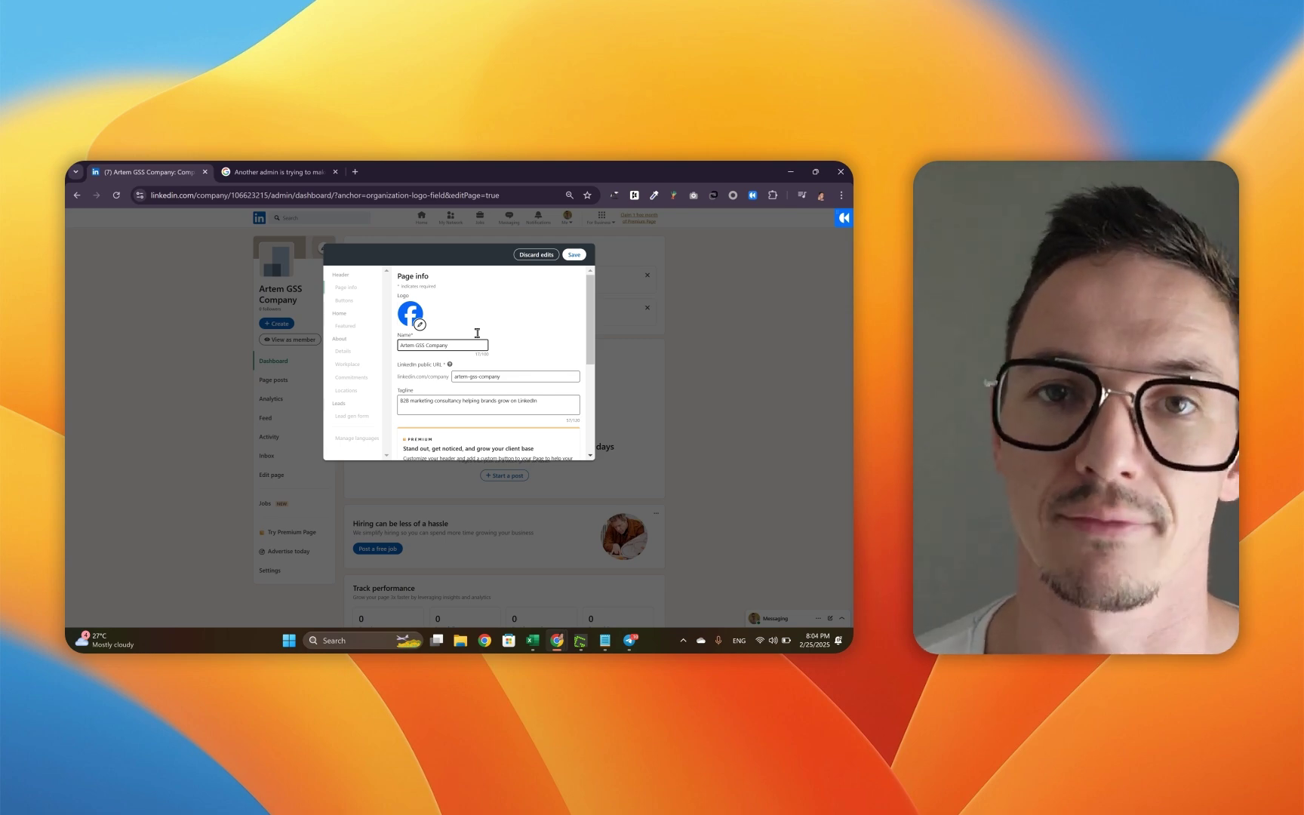
{"action": "scroll", "coordinate": [477, 332], "scroll_direction": "down", "scroll_amount": 1}
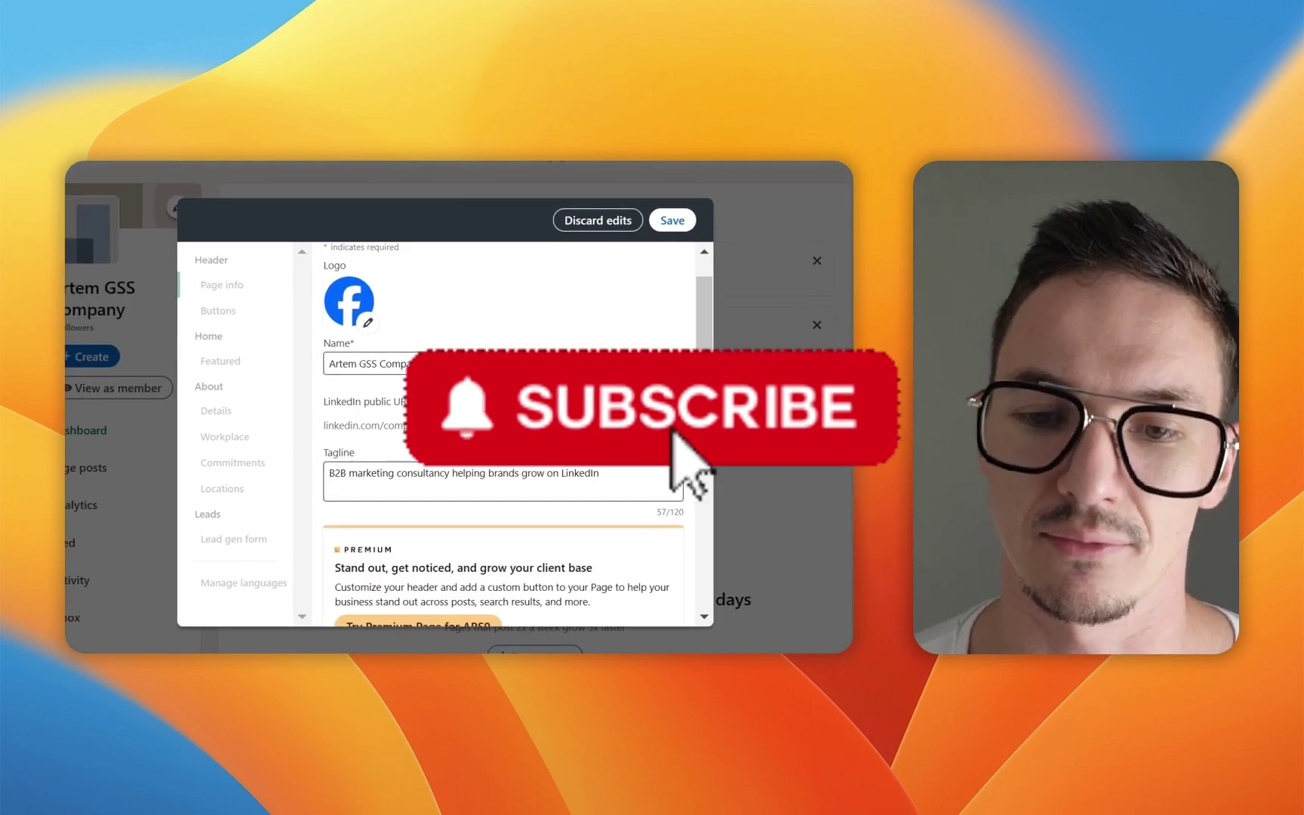
{"action": "triple_click", "coordinate": [499, 426]}
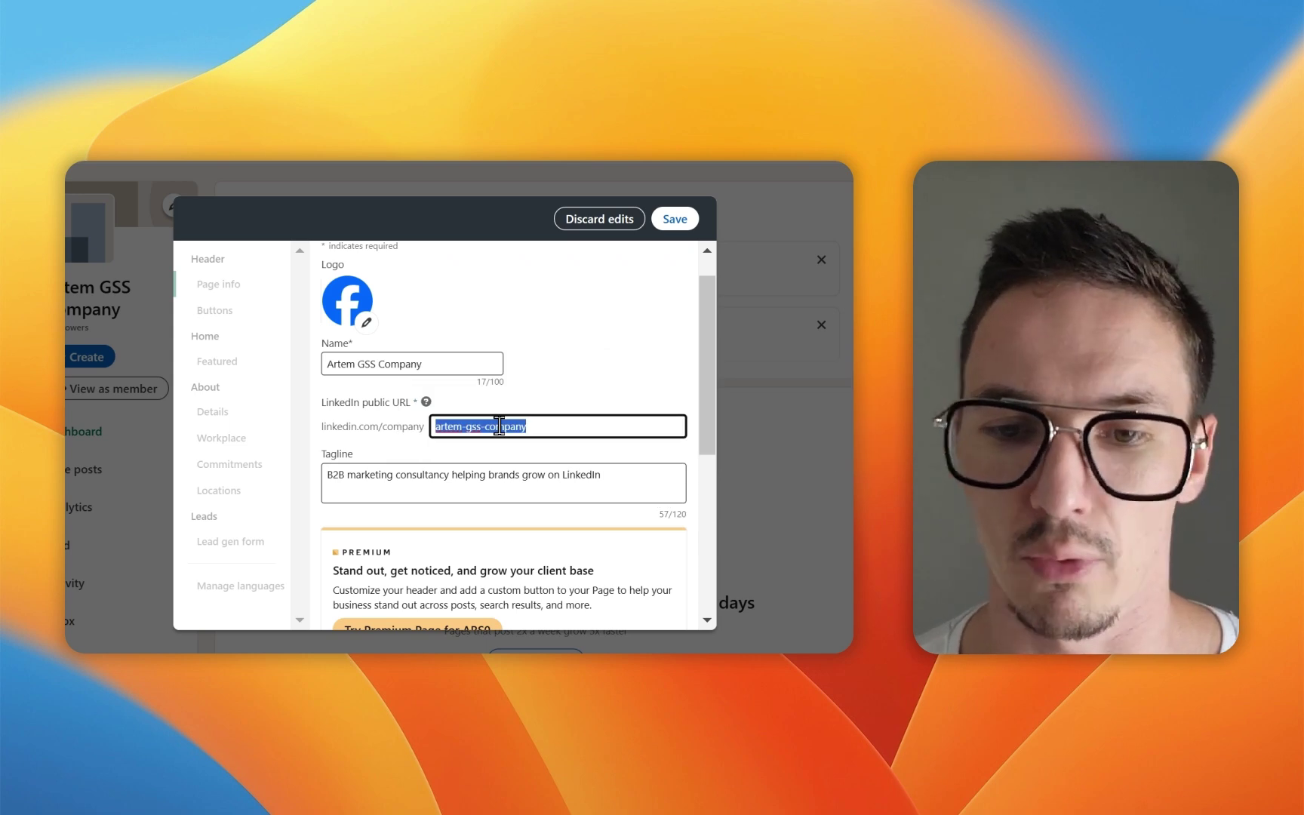
{"action": "double_click", "coordinate": [410, 474]}
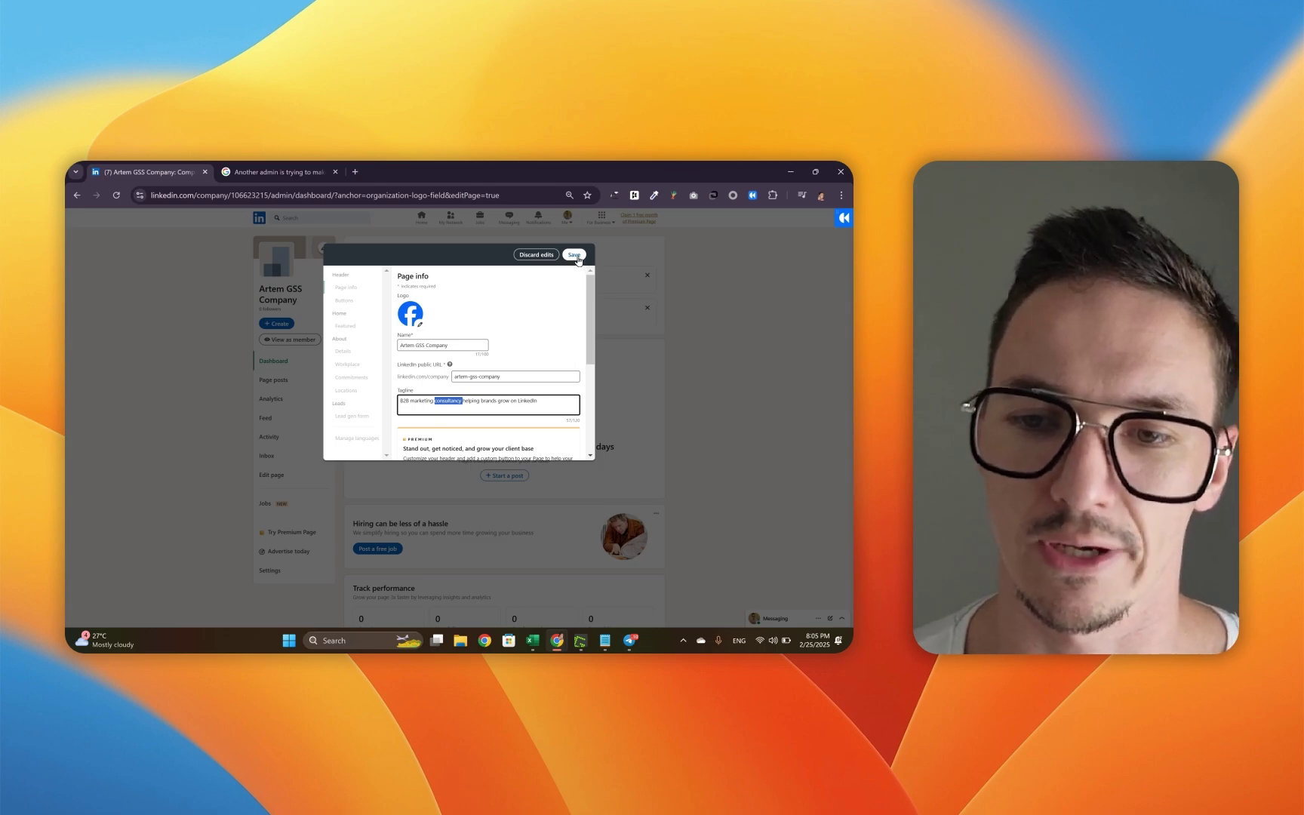
{"action": "left_click", "coordinate": [575, 255]}
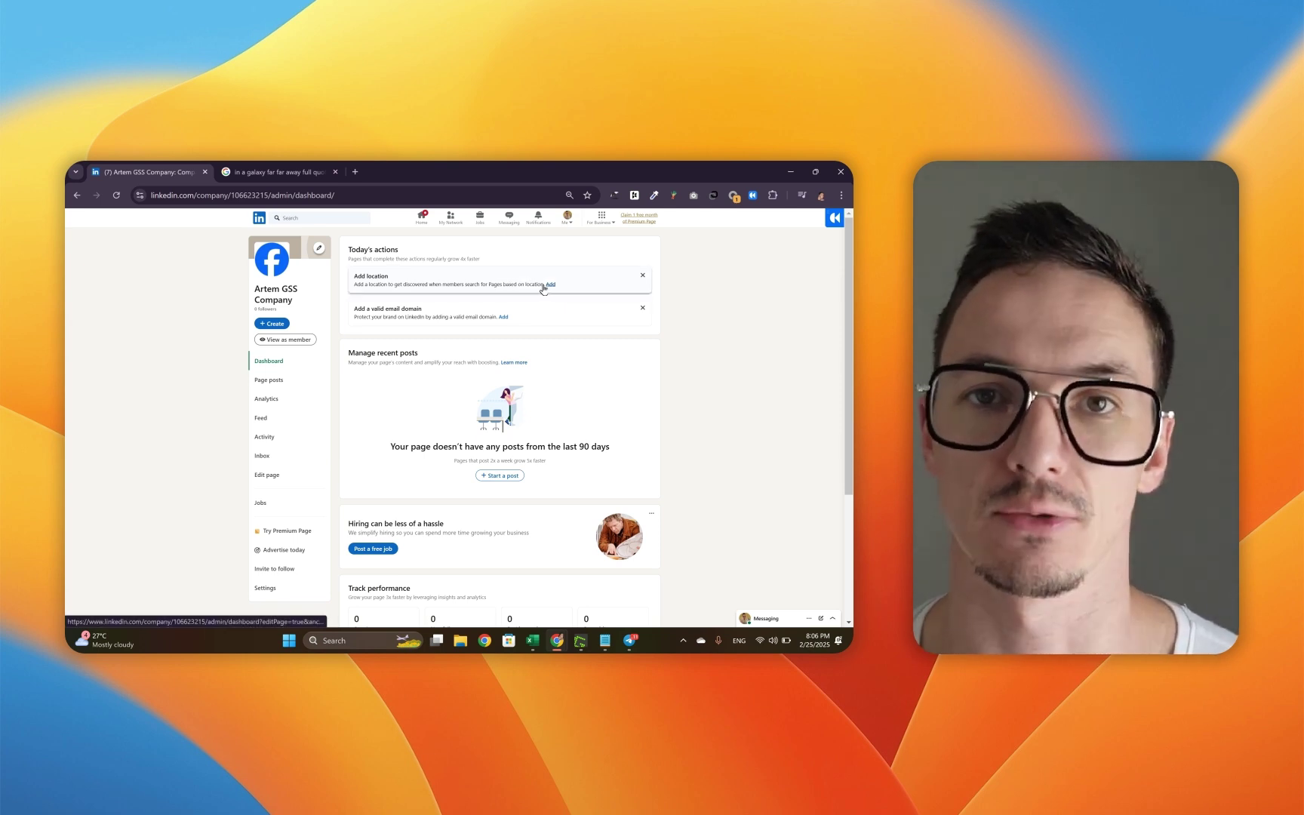
Step: Save the Argentina headquarters address as the page's primary location
{"action": "left_click", "coordinate": [549, 285]}
{"action": "scroll", "coordinate": [439, 371], "scroll_direction": "down", "scroll_amount": 2}
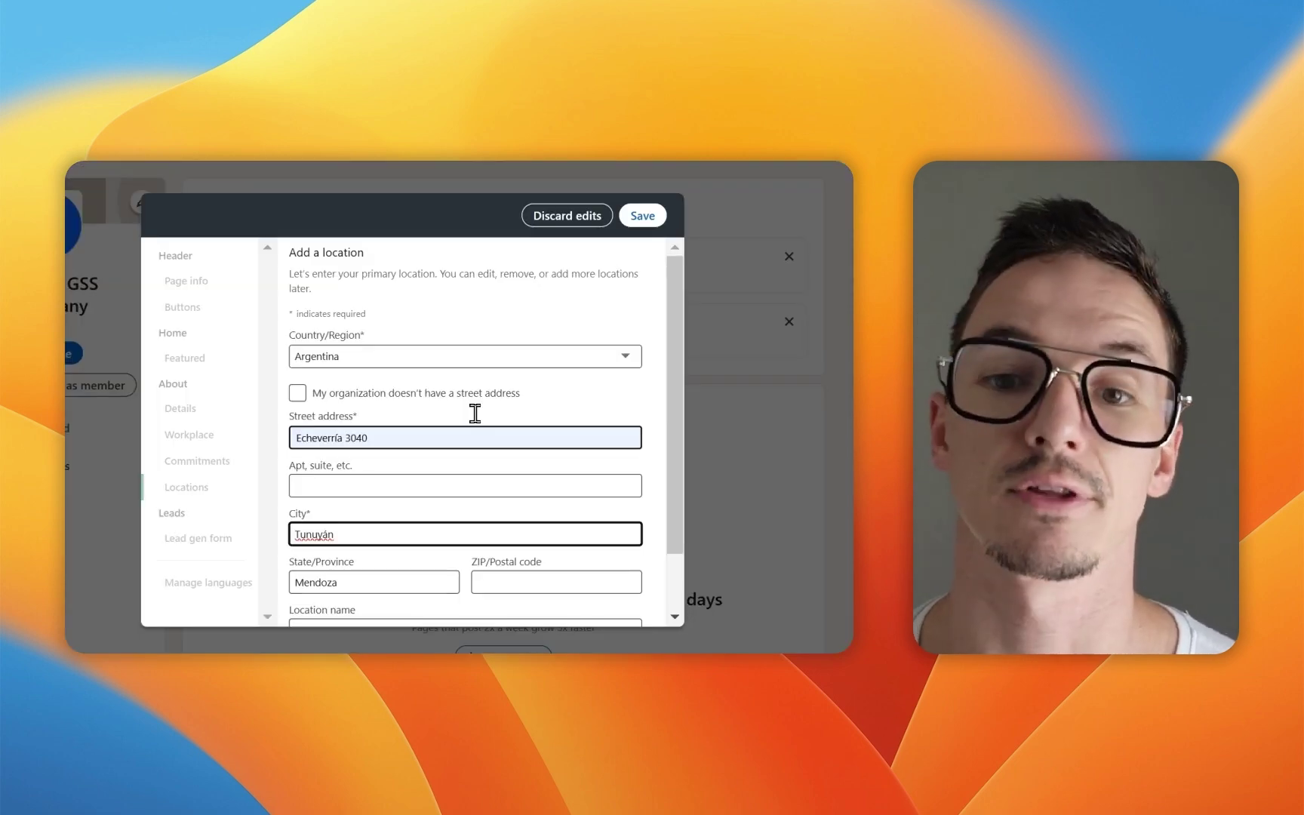
{"action": "scroll", "coordinate": [475, 413], "scroll_direction": "down", "scroll_amount": 4}
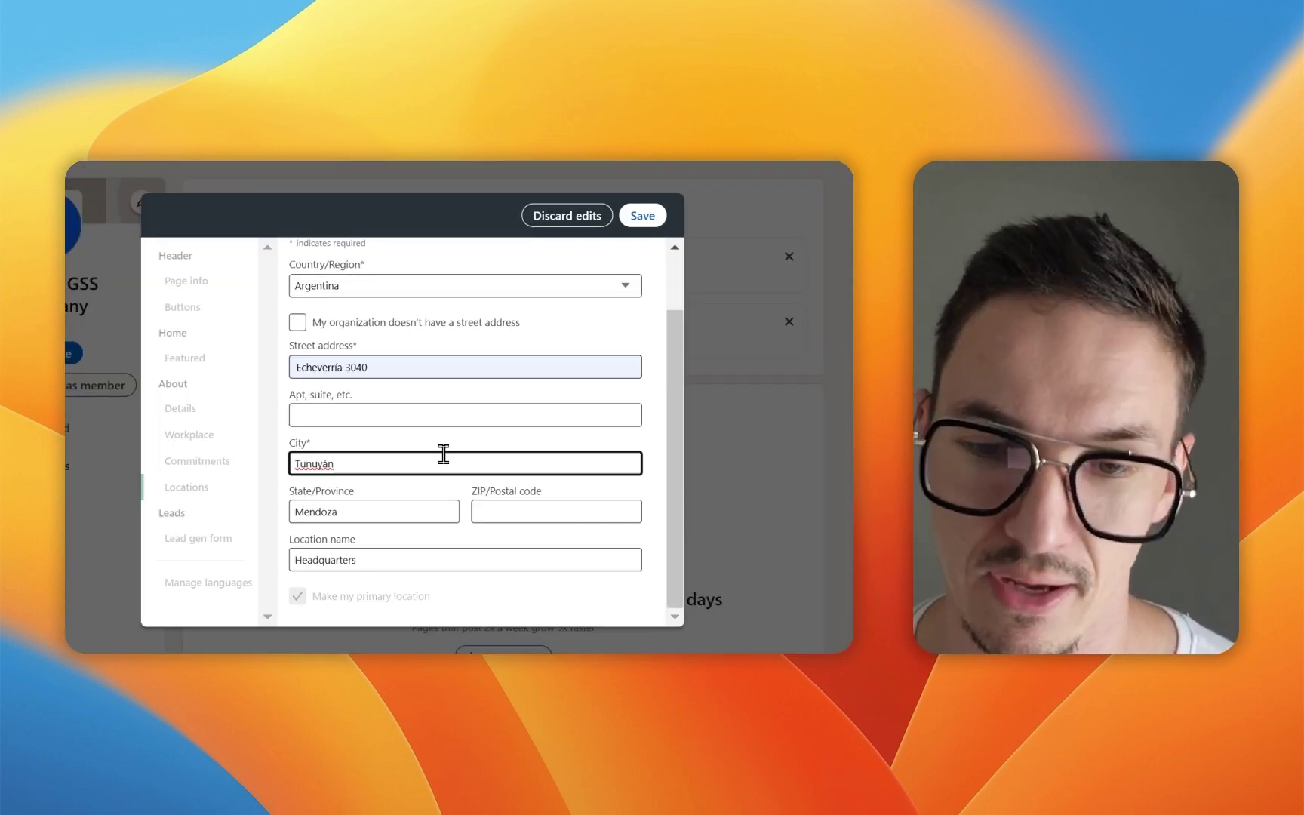
{"action": "scroll", "coordinate": [623, 337], "scroll_direction": "up", "scroll_amount": 4}
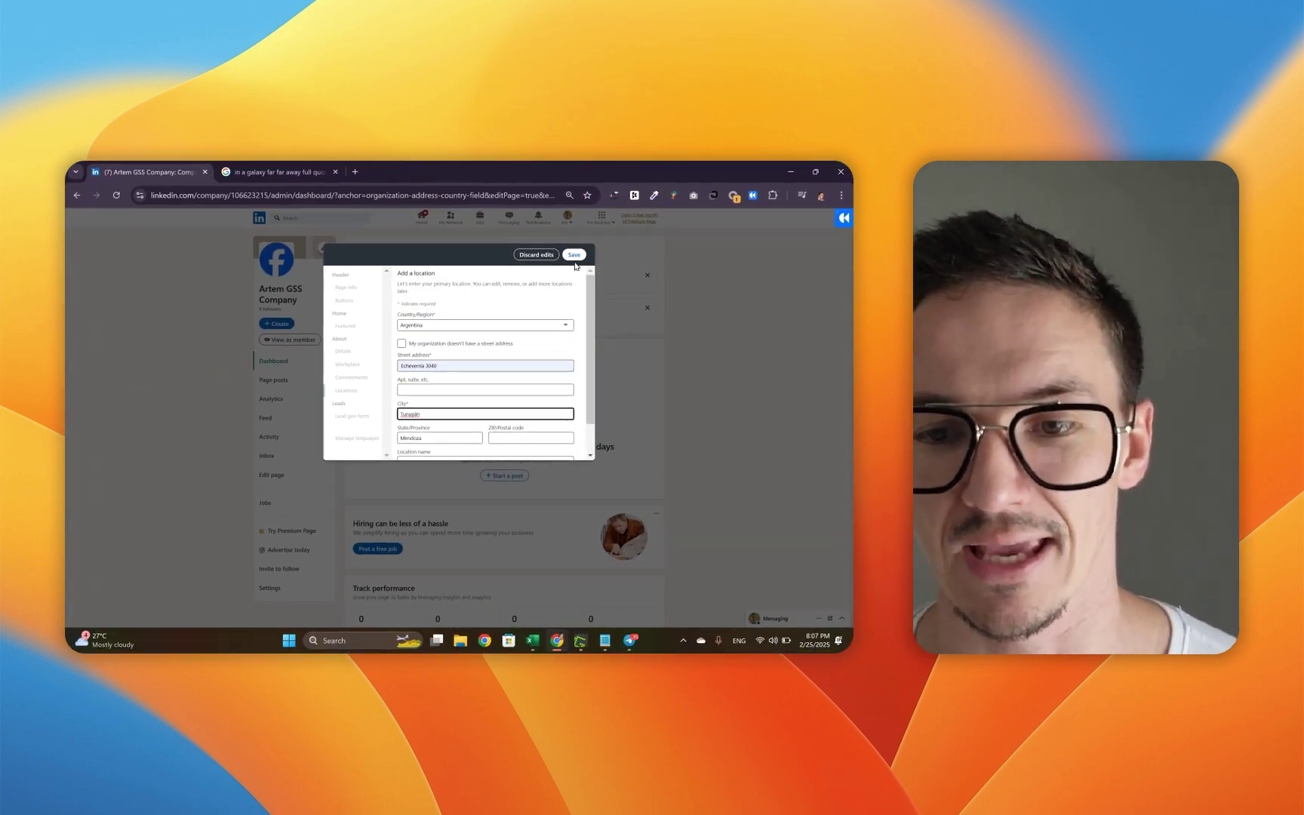
{"action": "left_click", "coordinate": [572, 257]}
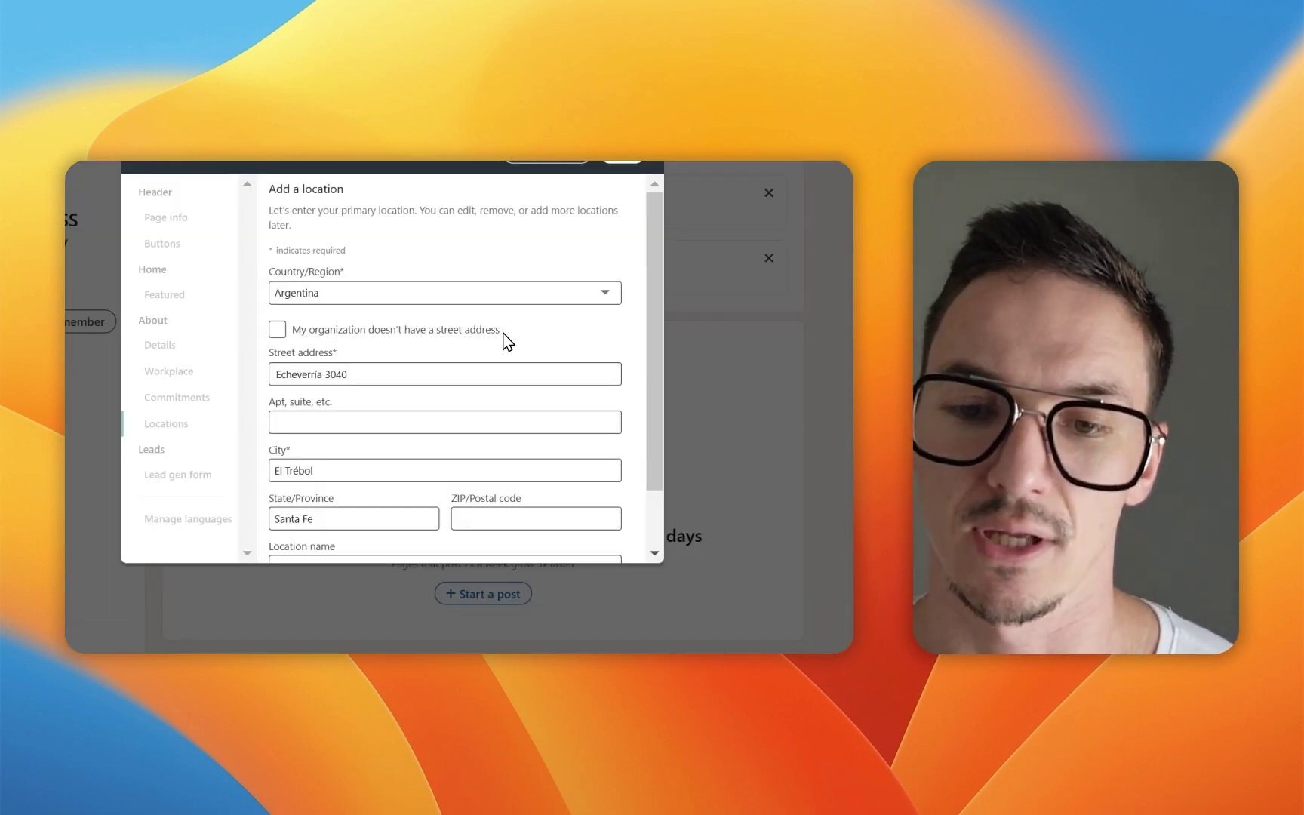
{"action": "left_click", "coordinate": [622, 157]}
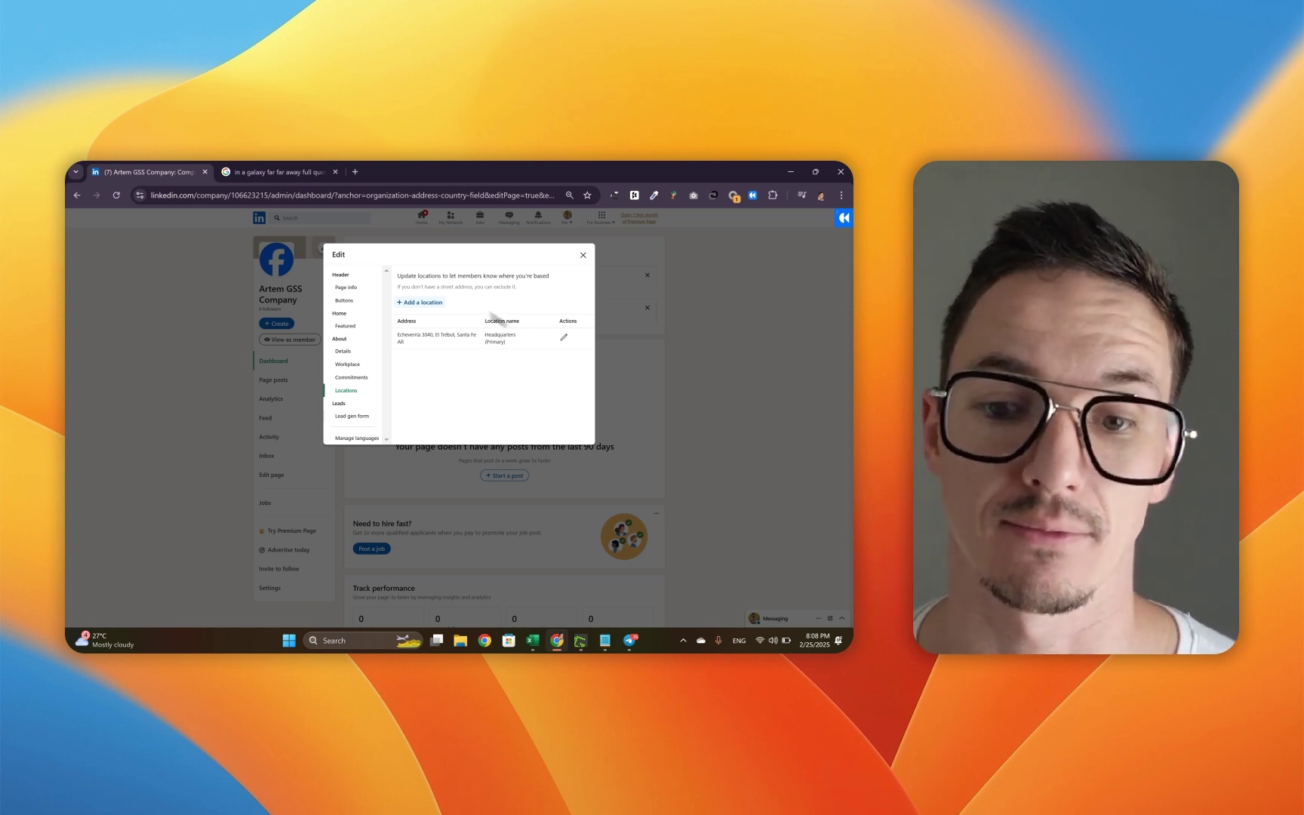
Step: Close the location editor without adding a second location and return to the dashboard
{"action": "left_click", "coordinate": [419, 302]}
{"action": "scroll", "coordinate": [483, 351], "scroll_direction": "down", "scroll_amount": 1}
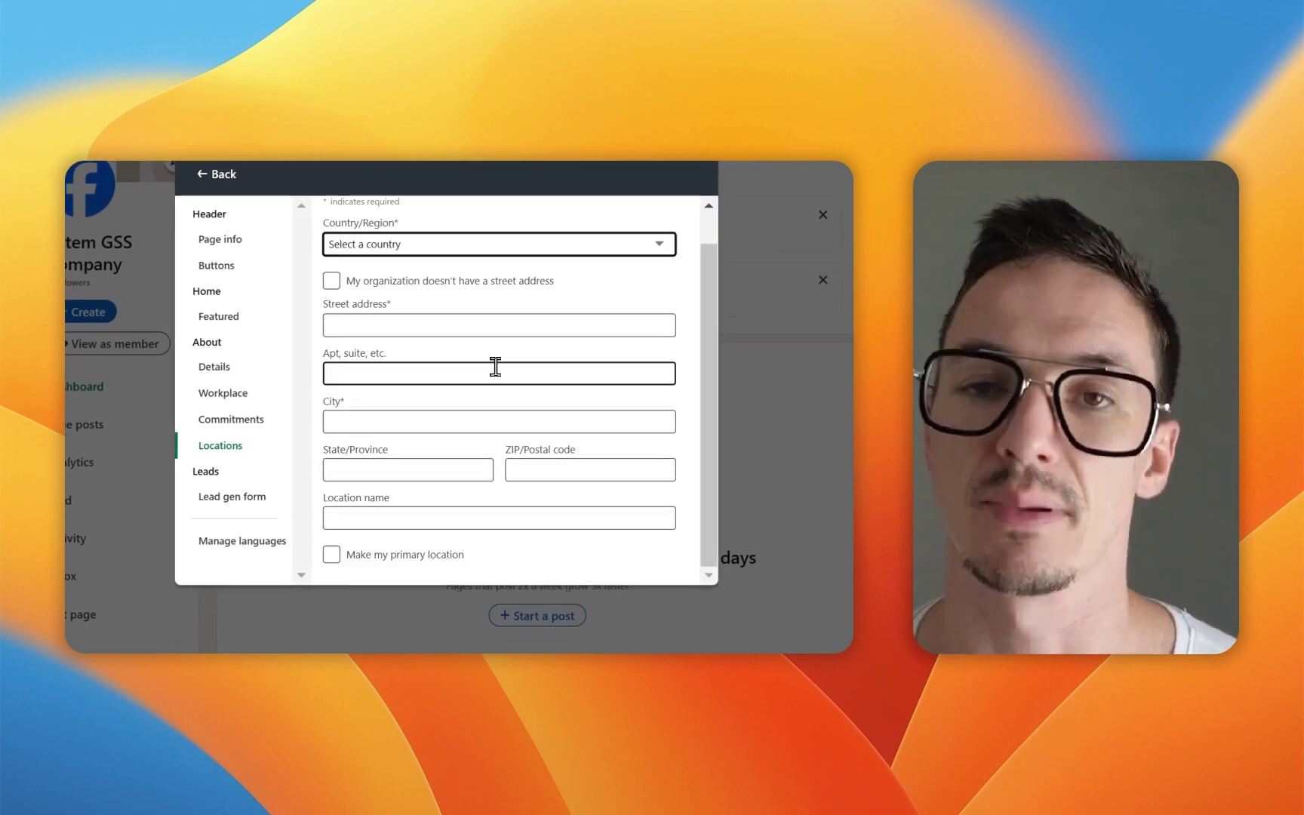
{"action": "scroll", "coordinate": [513, 317], "scroll_direction": "up", "scroll_amount": 1}
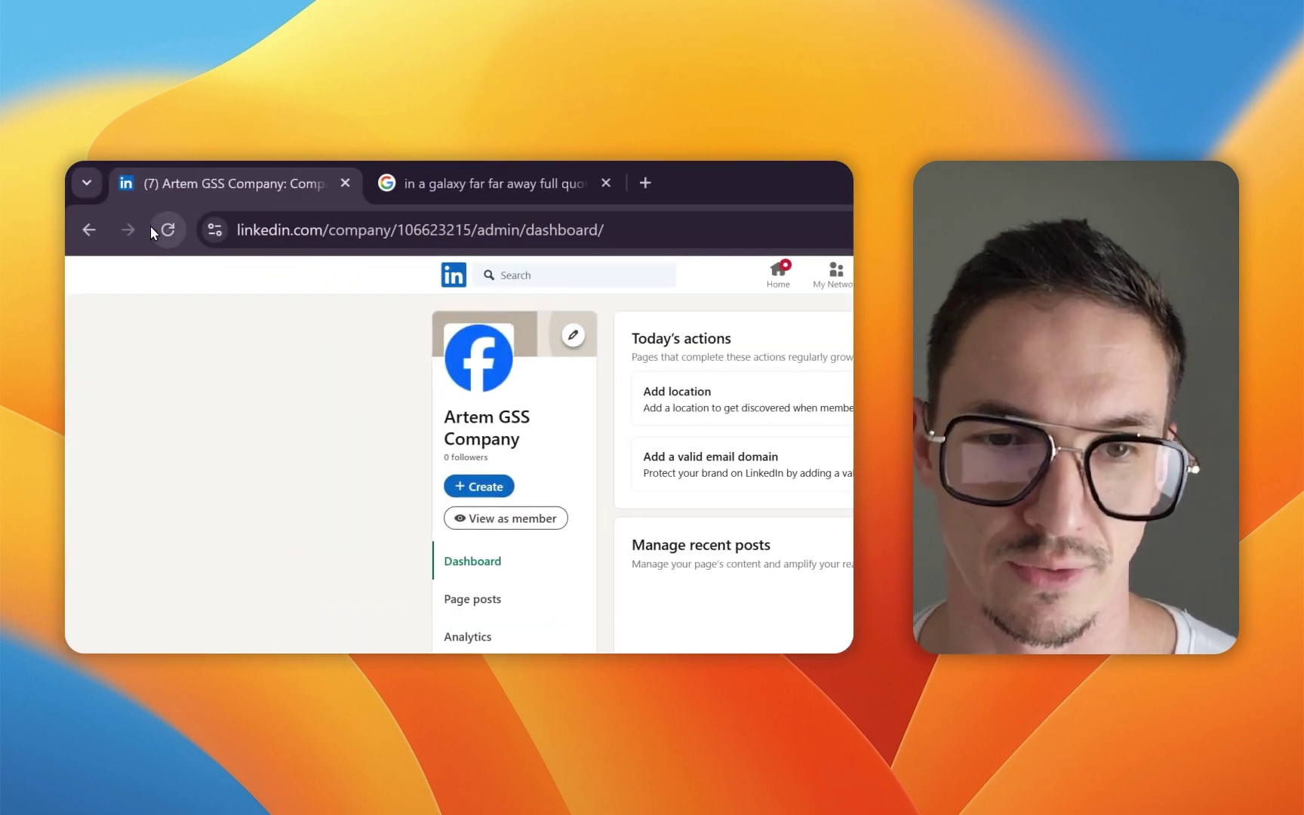
{"action": "left_click", "coordinate": [117, 196]}
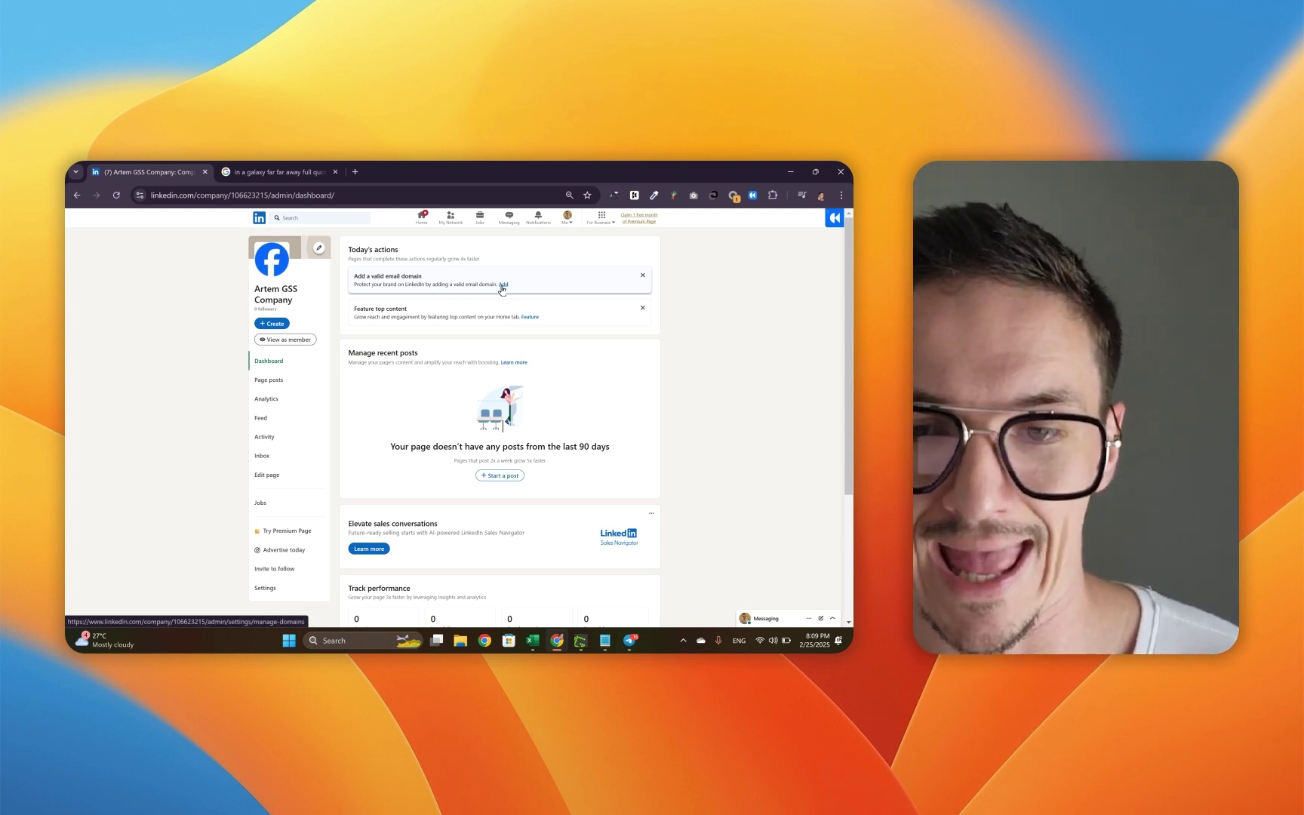
Step: Add and save brandepreneurs.com as an approved email domain, then close the domain dialog
{"action": "left_click", "coordinate": [503, 285]}
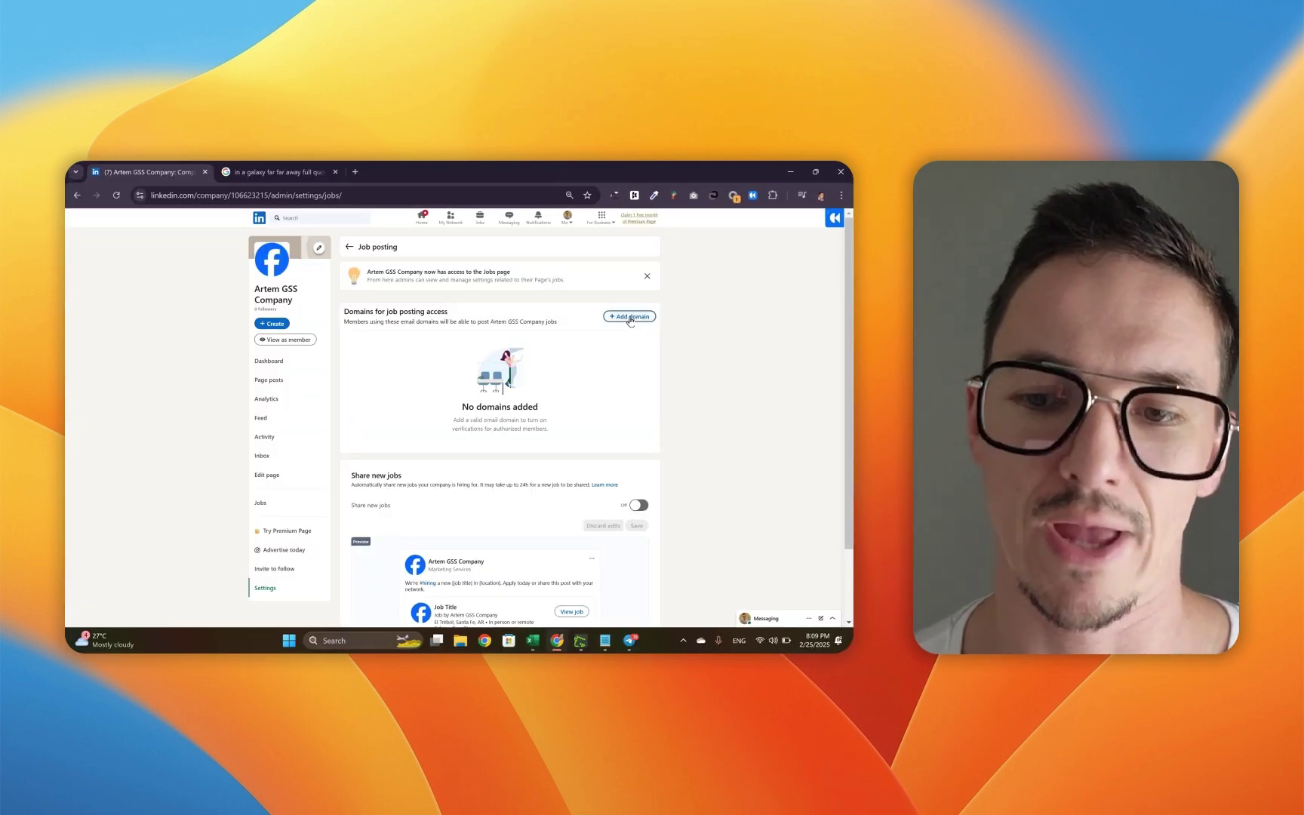
{"action": "left_click", "coordinate": [631, 317]}
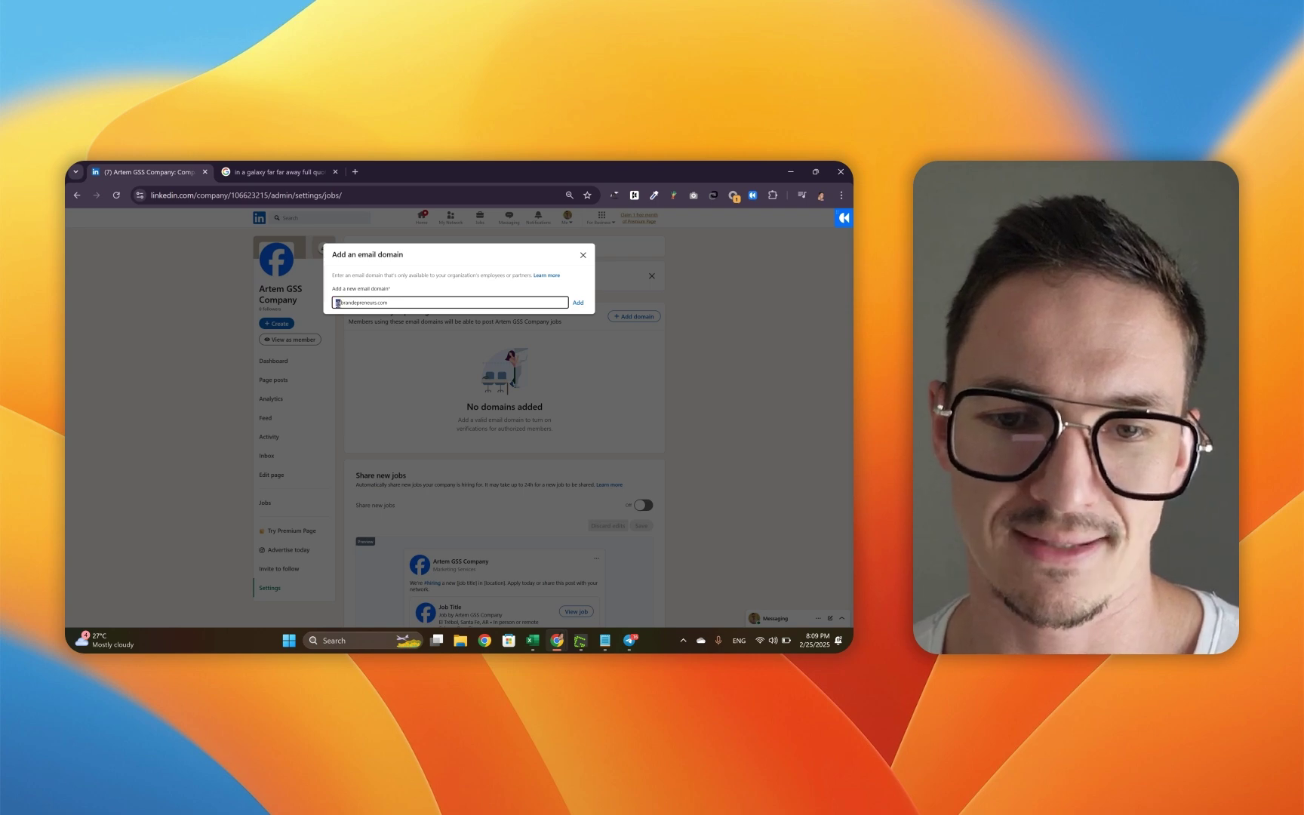
{"action": "left_click_drag", "start_coordinate": [337, 303], "coordinate": [400, 301]}
{"action": "left_click", "coordinate": [401, 301]}
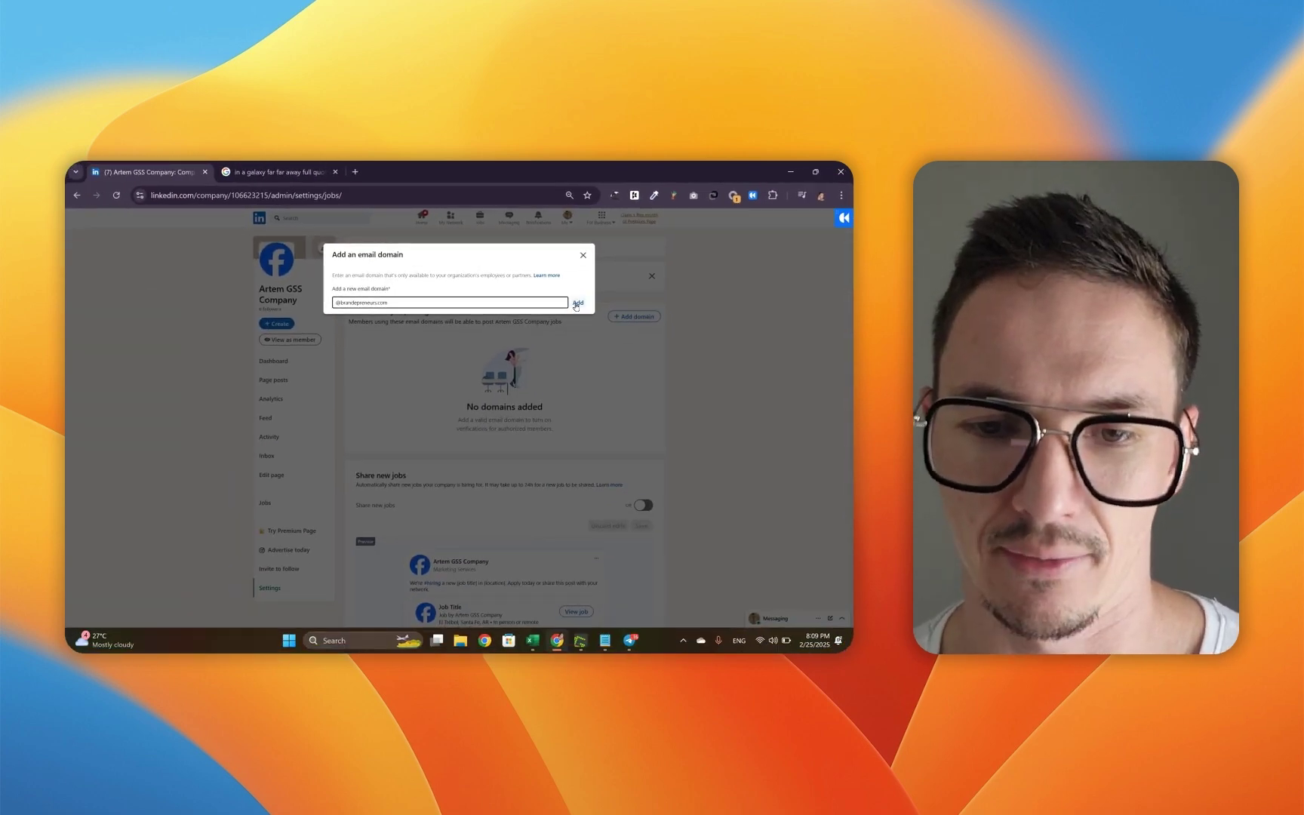
{"action": "left_click", "coordinate": [578, 303]}
{"action": "left_click", "coordinate": [572, 366]}
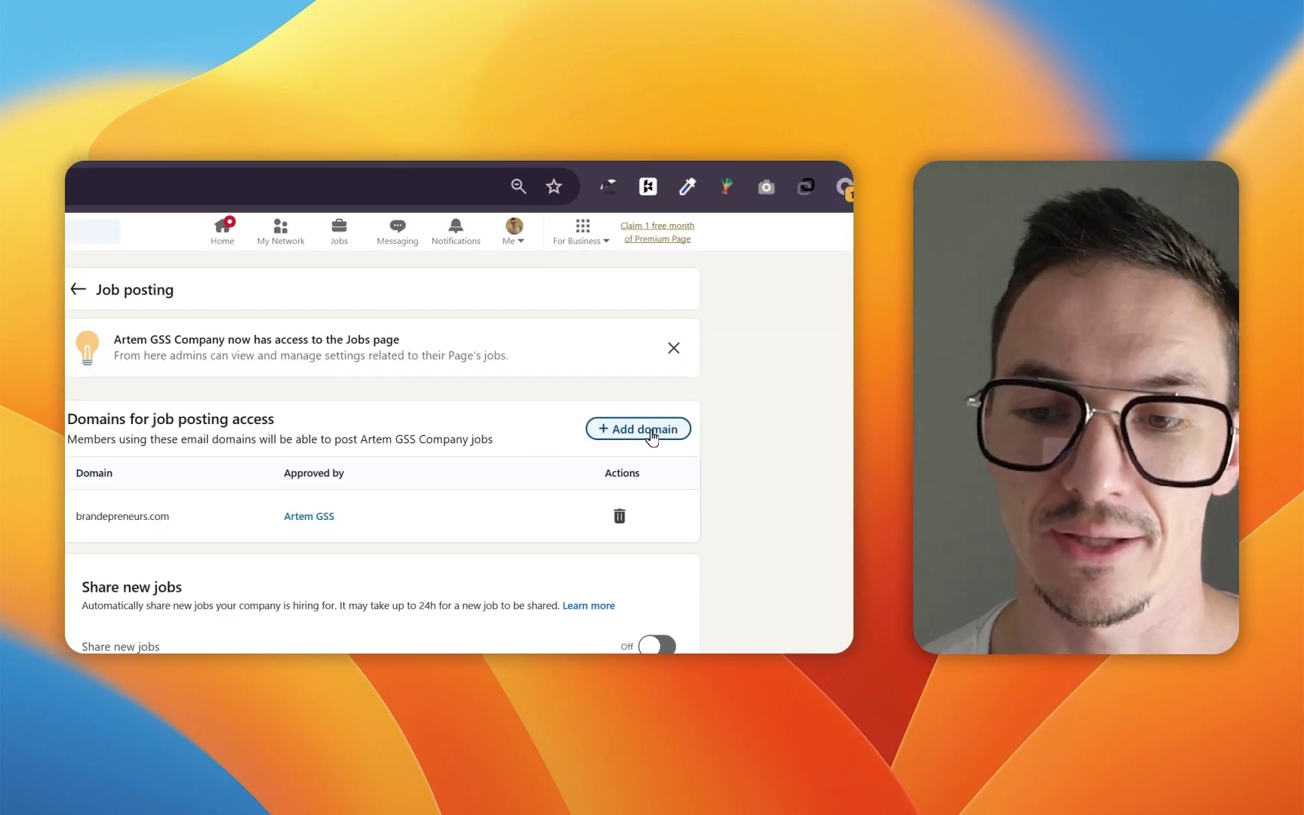
{"action": "left_click", "coordinate": [649, 432]}
{"action": "left_click", "coordinate": [287, 403]}
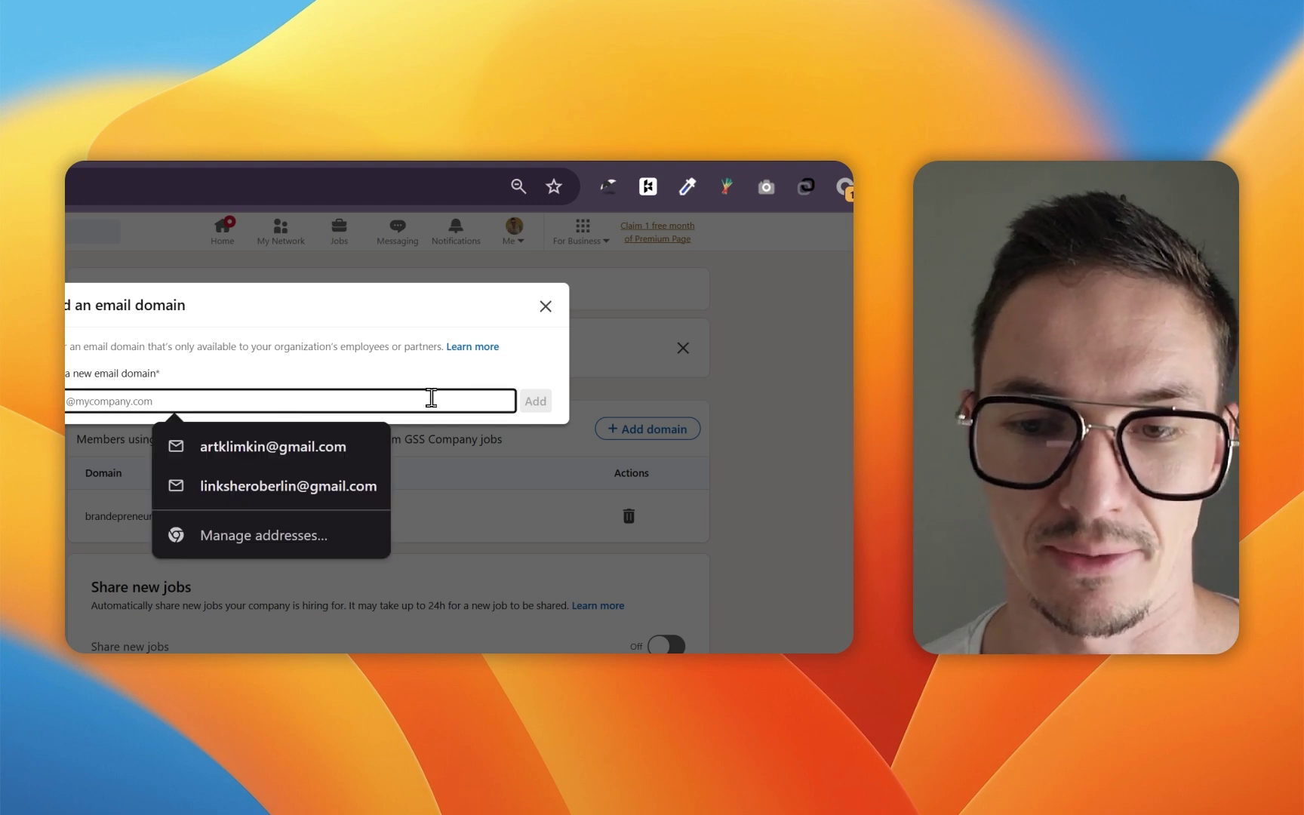
{"action": "left_click", "coordinate": [542, 305]}
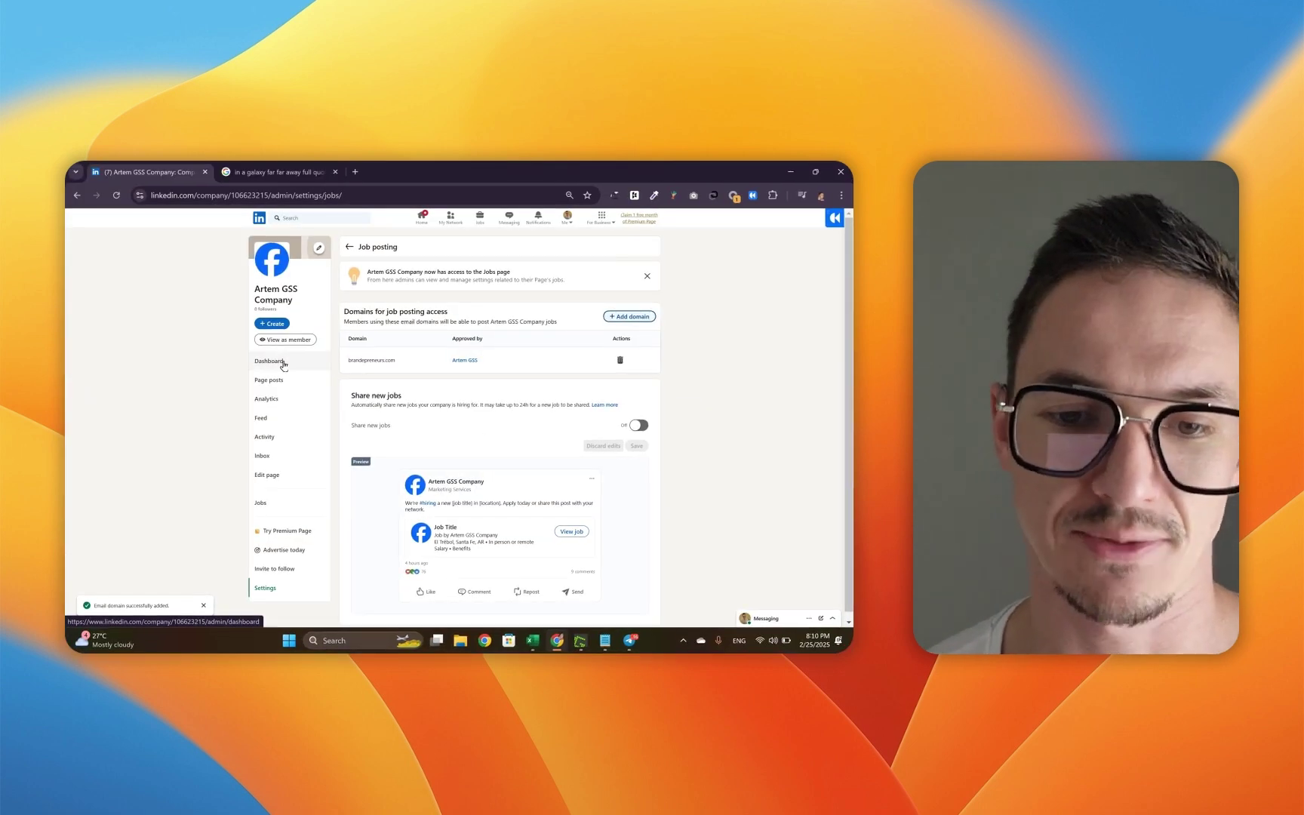
Step: Return to the admin dashboard and briefly open, then dismiss, the cover-image options
{"action": "left_click", "coordinate": [284, 363]}
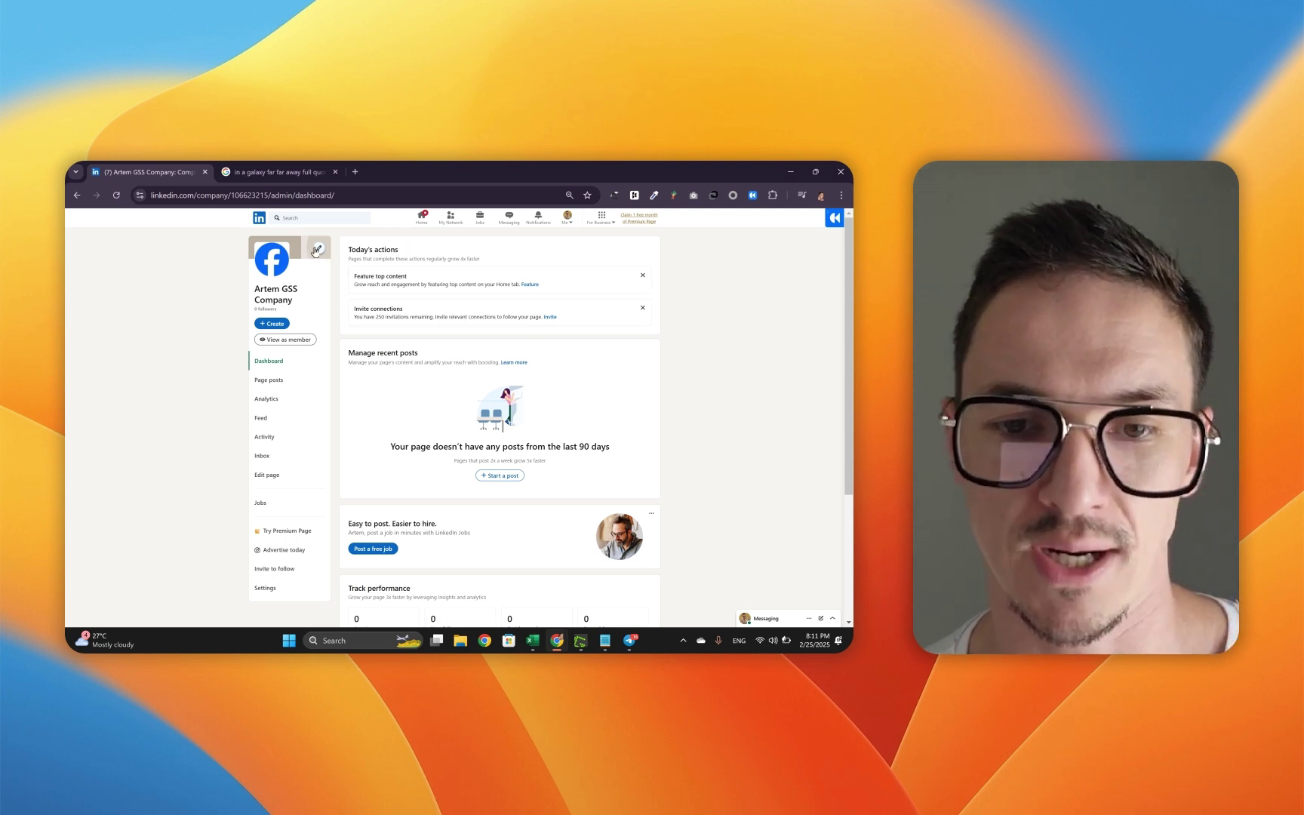
{"action": "left_click", "coordinate": [317, 251]}
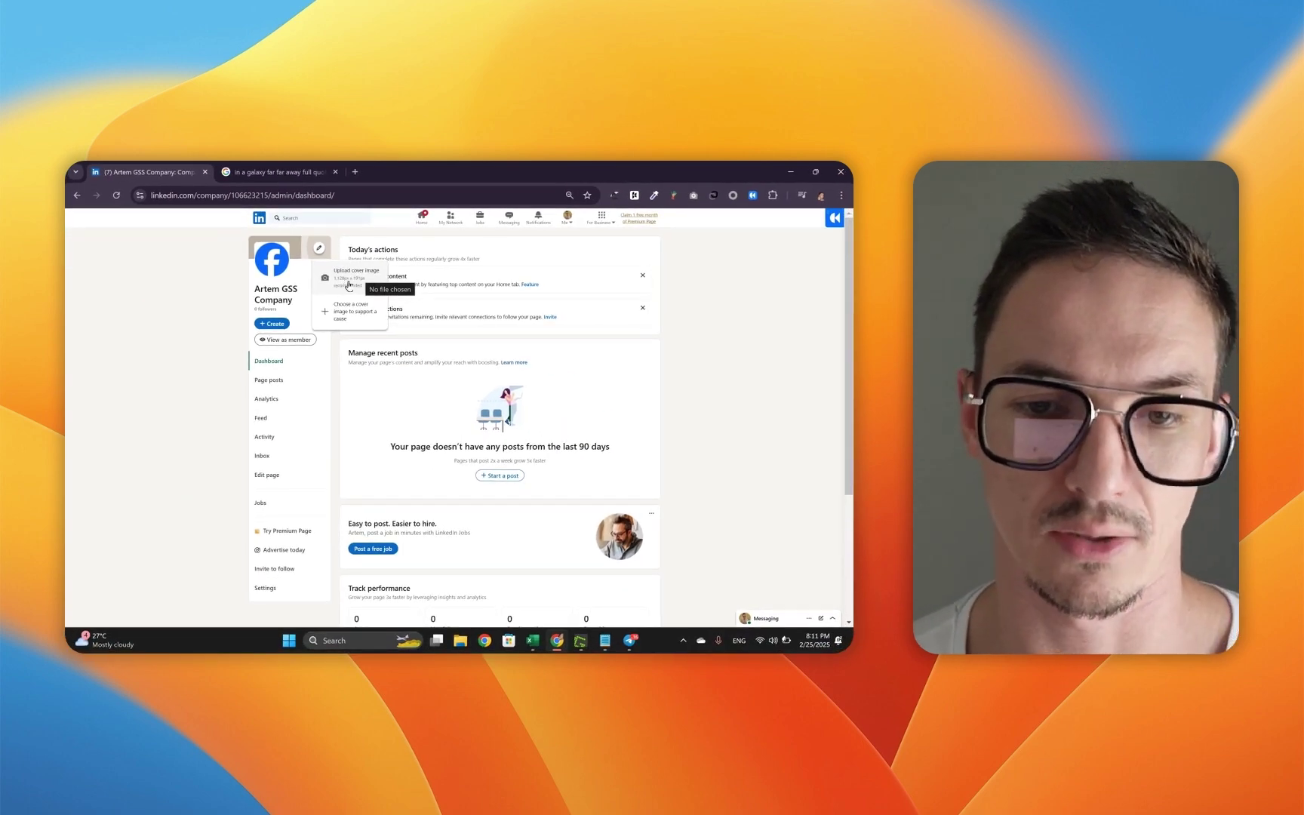
{"action": "left_click", "coordinate": [385, 327]}
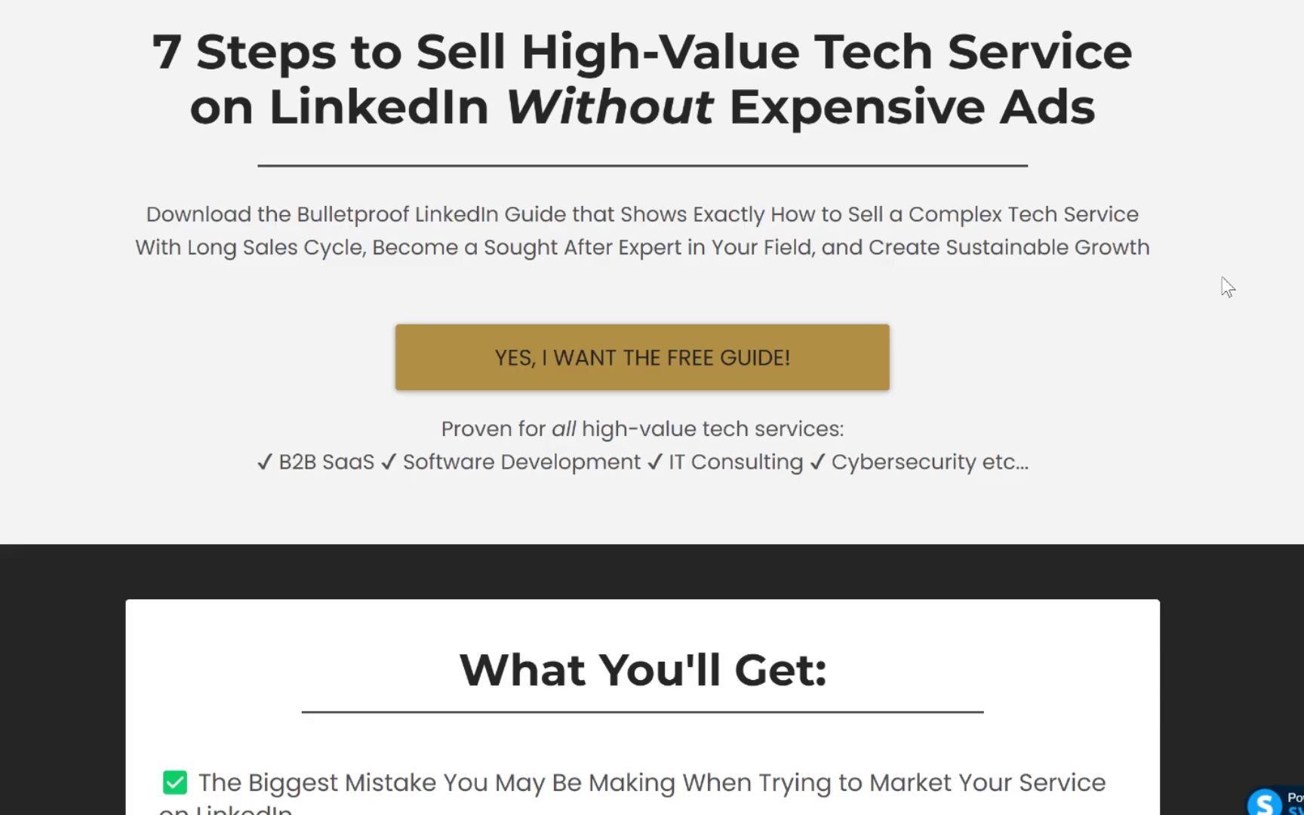
Step: Scroll through the free-guide landing page before heading back to the LinkedIn dashboard
{"action": "scroll", "coordinate": [1223, 277], "scroll_direction": "down", "scroll_amount": 2}
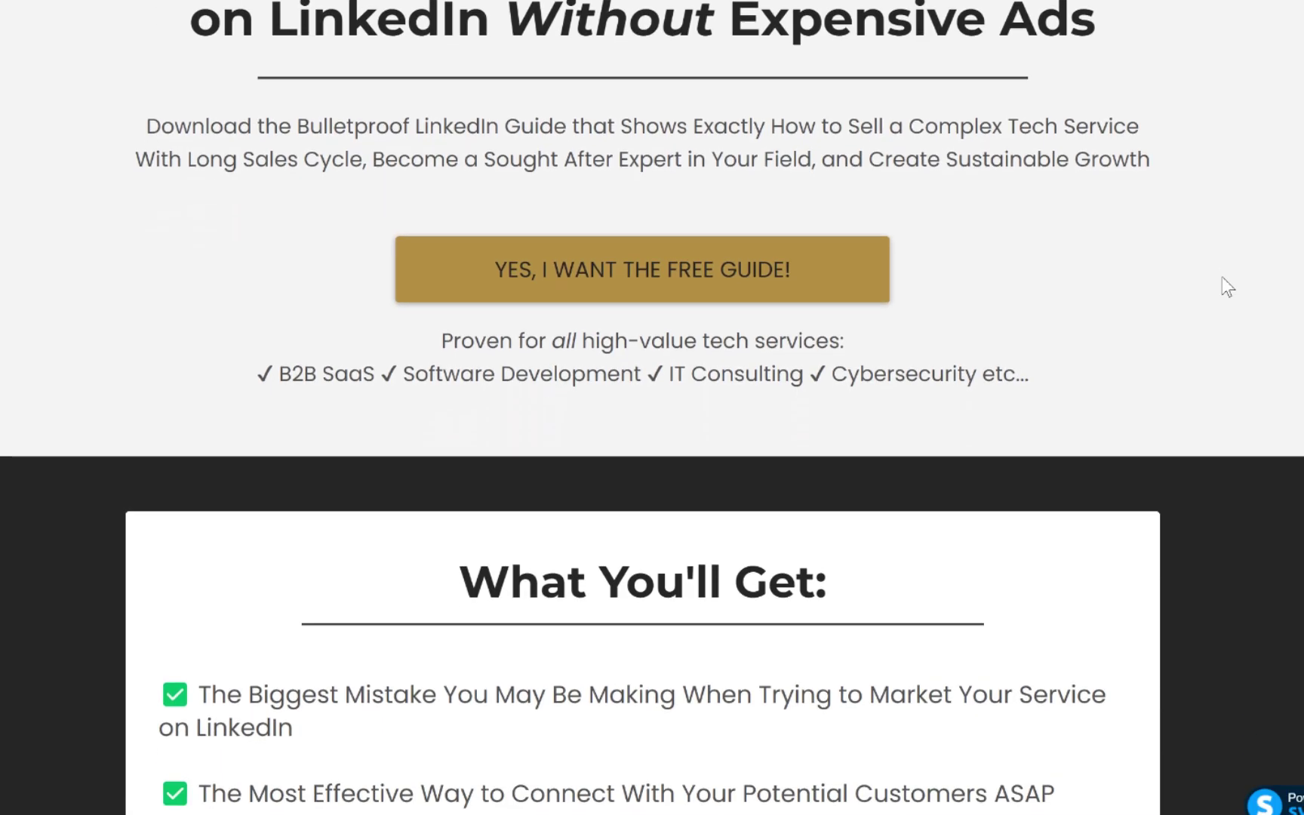
{"action": "scroll", "coordinate": [1222, 278], "scroll_direction": "down", "scroll_amount": 3}
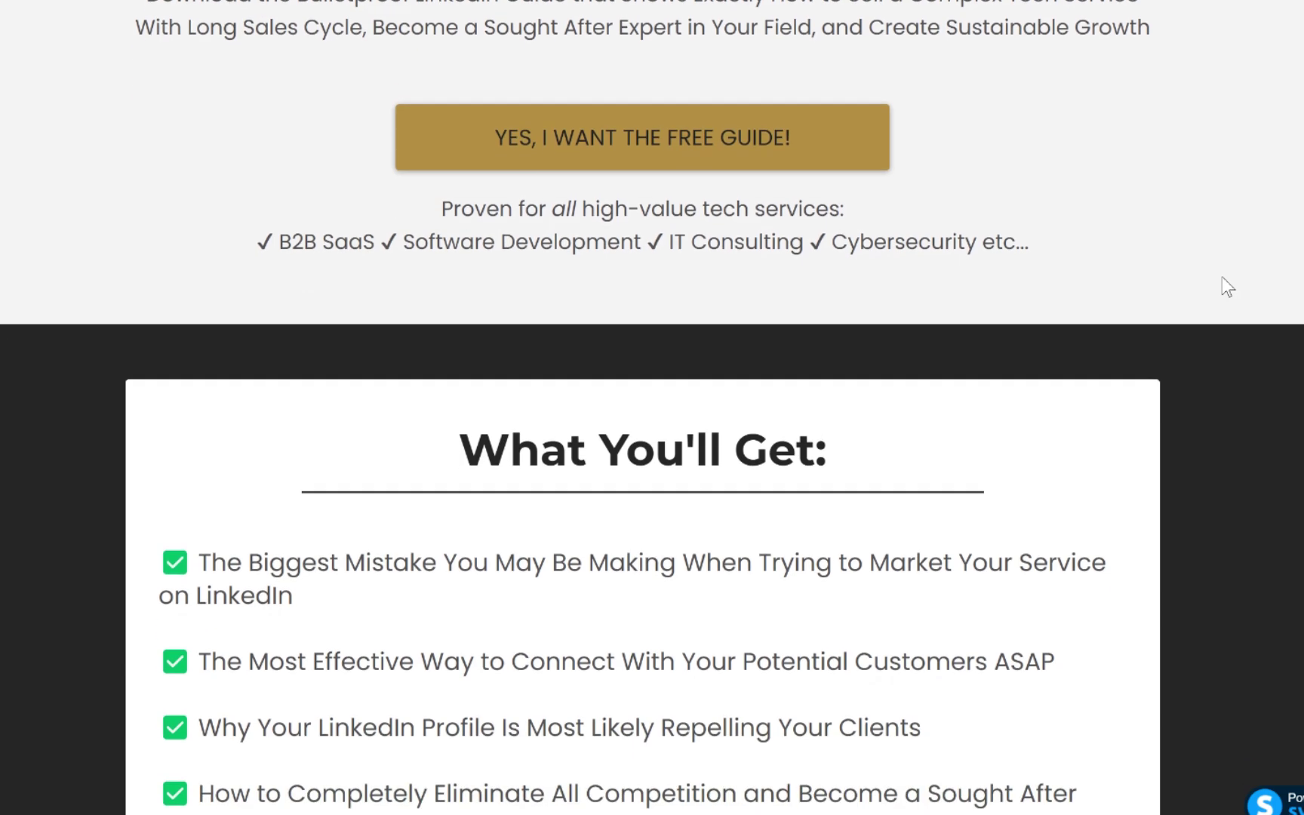
{"action": "scroll", "coordinate": [1222, 278], "scroll_direction": "down", "scroll_amount": 3}
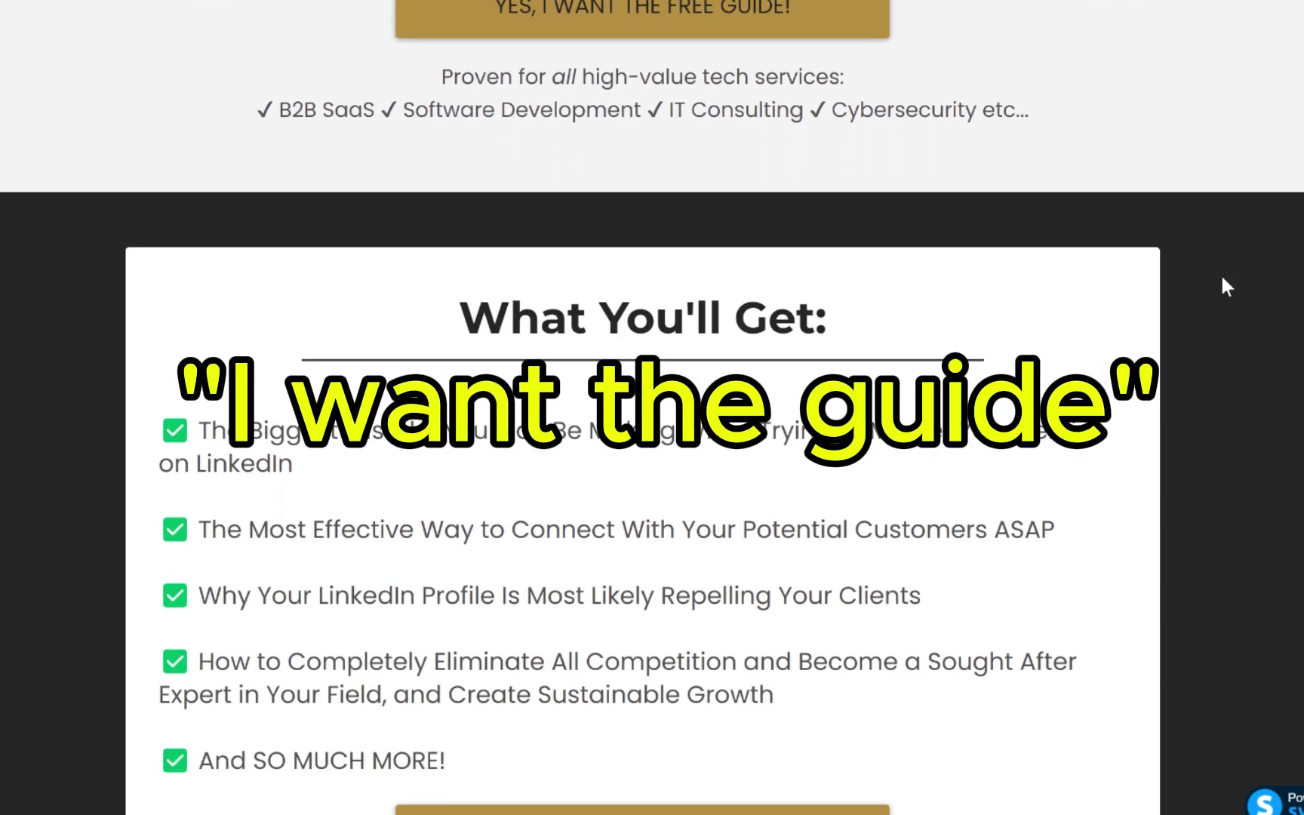
{"action": "scroll", "coordinate": [1222, 278], "scroll_direction": "down", "scroll_amount": 3}
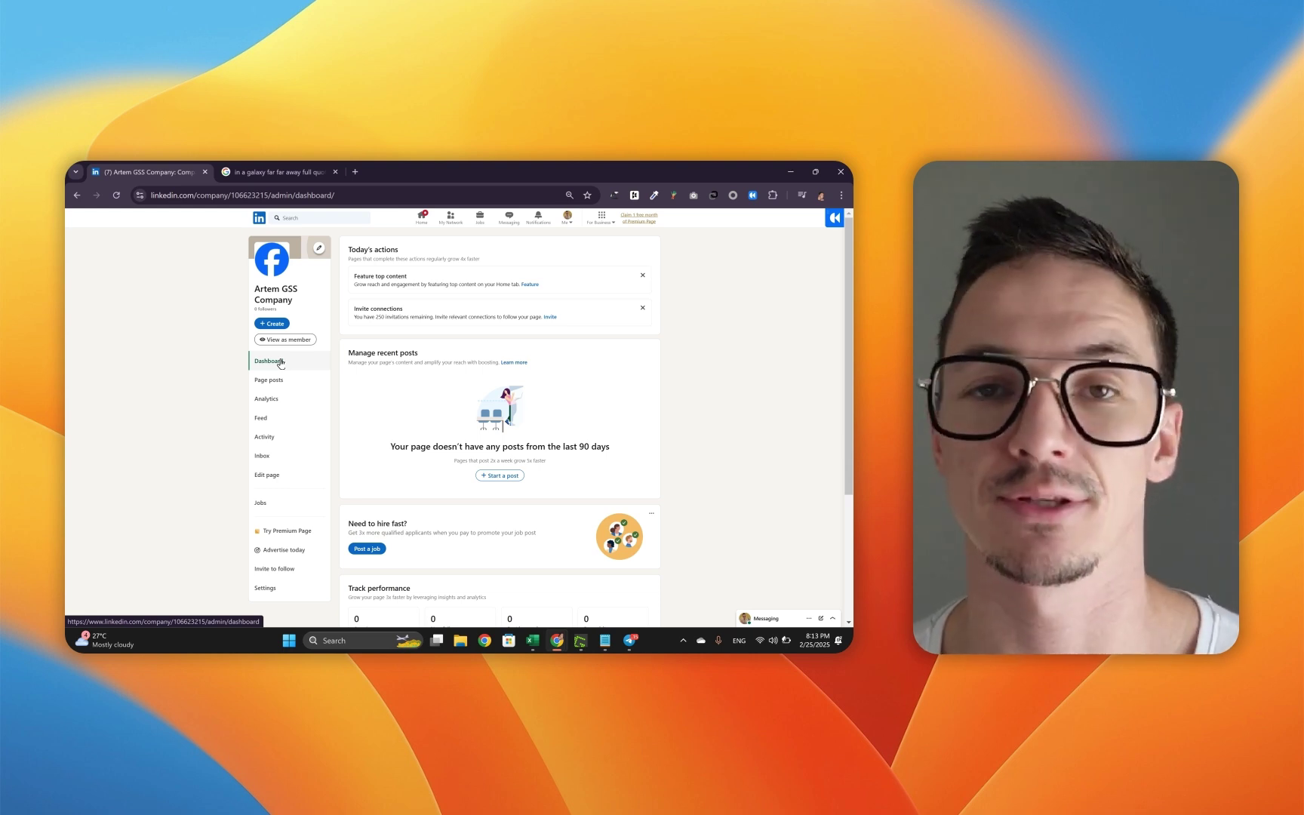
Step: Open Manage admins in the page settings to view the sole Super admin
{"action": "left_click", "coordinate": [273, 589]}
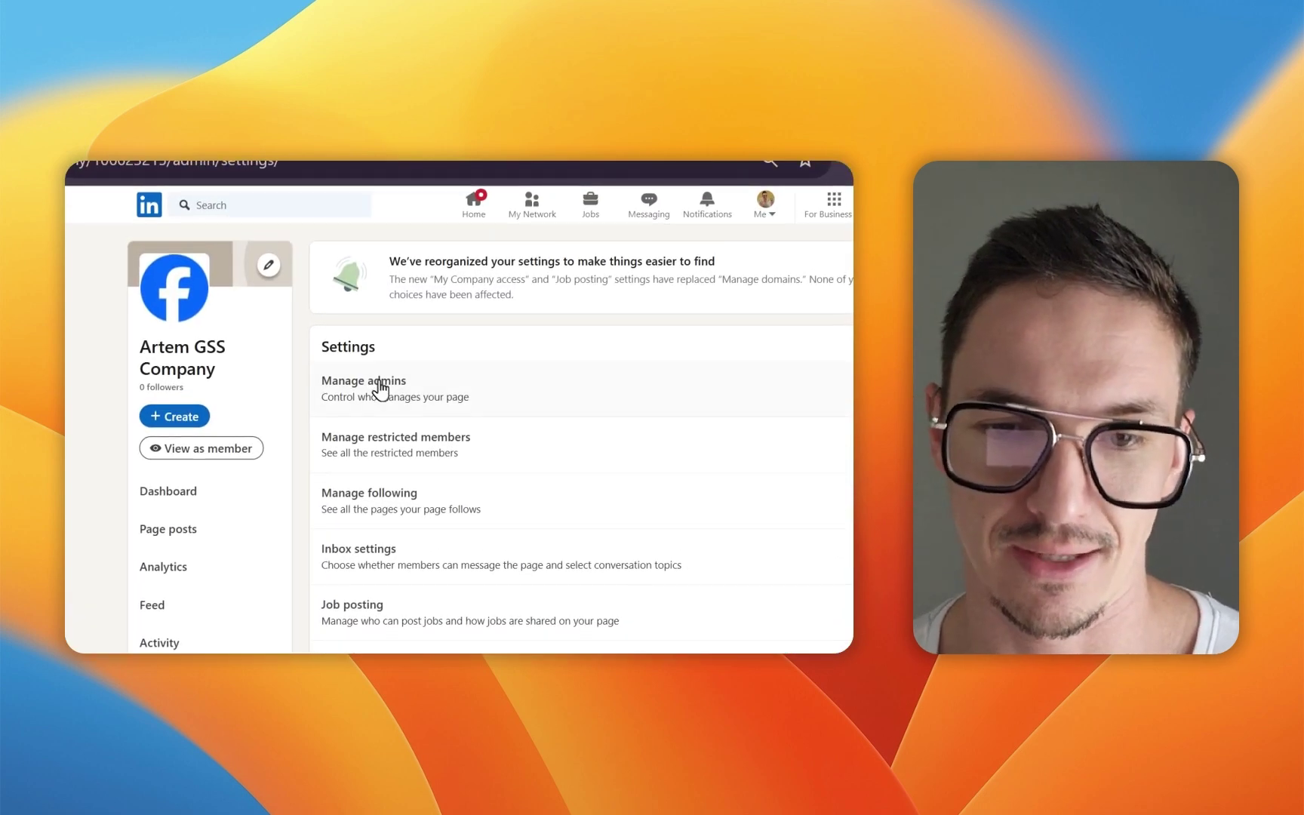
{"action": "left_click", "coordinate": [381, 390]}
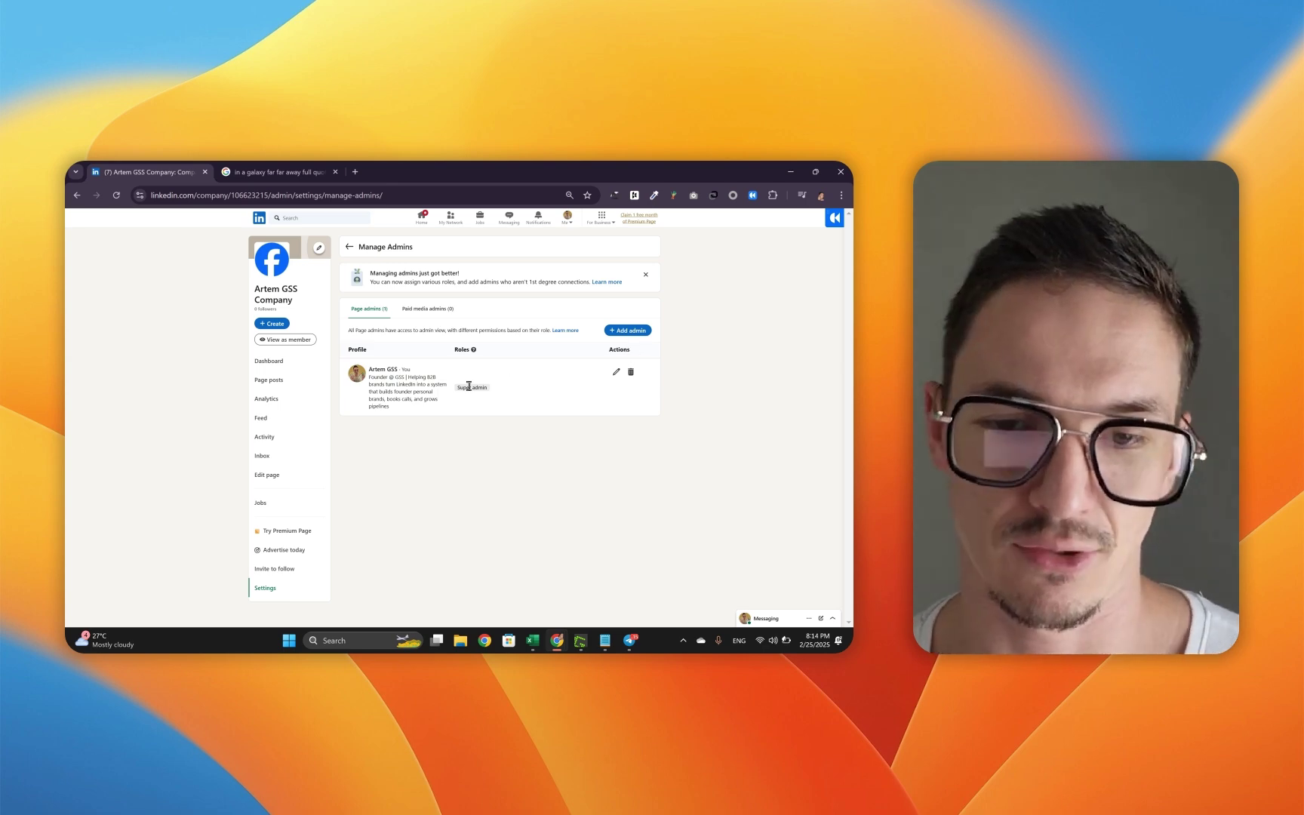
{"action": "triple_click", "coordinate": [469, 386]}
{"action": "left_click", "coordinate": [483, 403]}
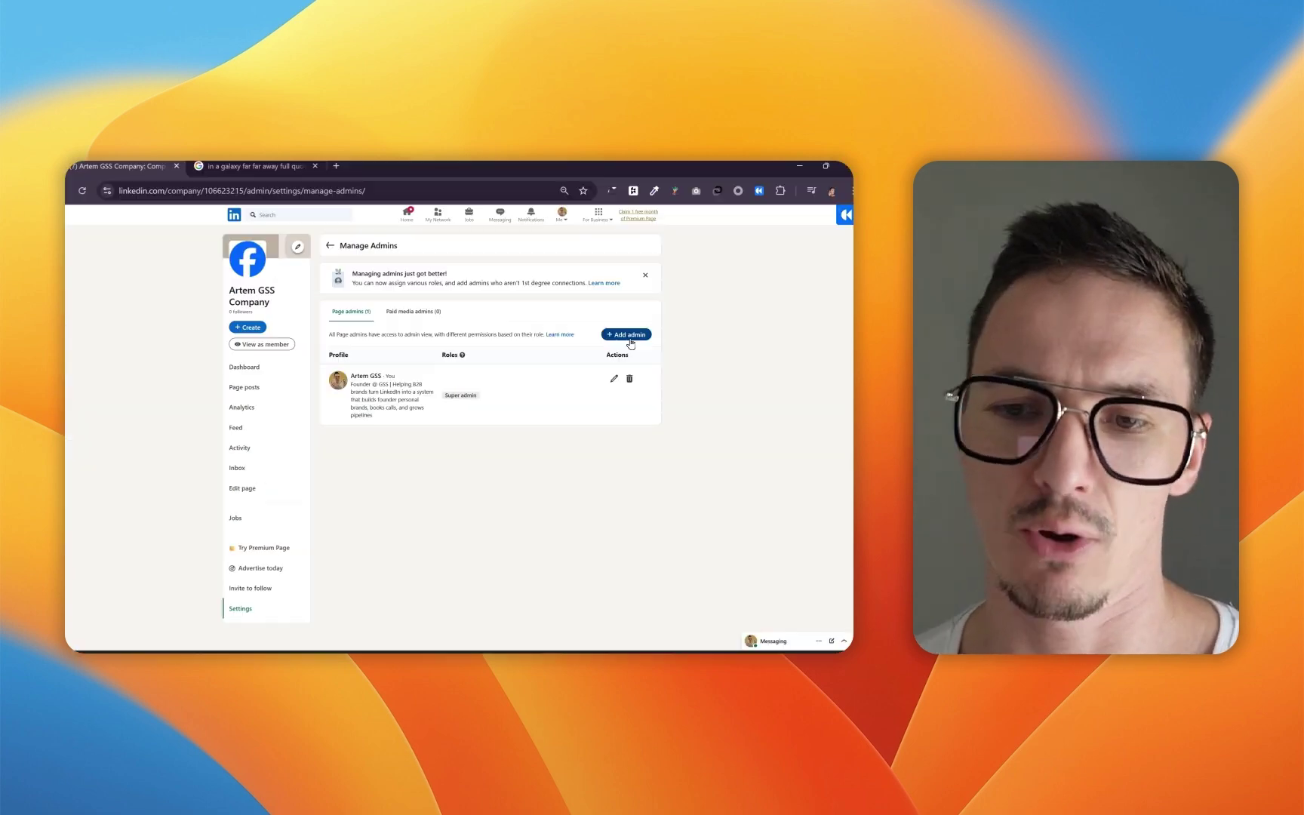
Step: Start adding a page admin by searching for a member, then cancel without adding anyone
{"action": "left_click", "coordinate": [627, 337]}
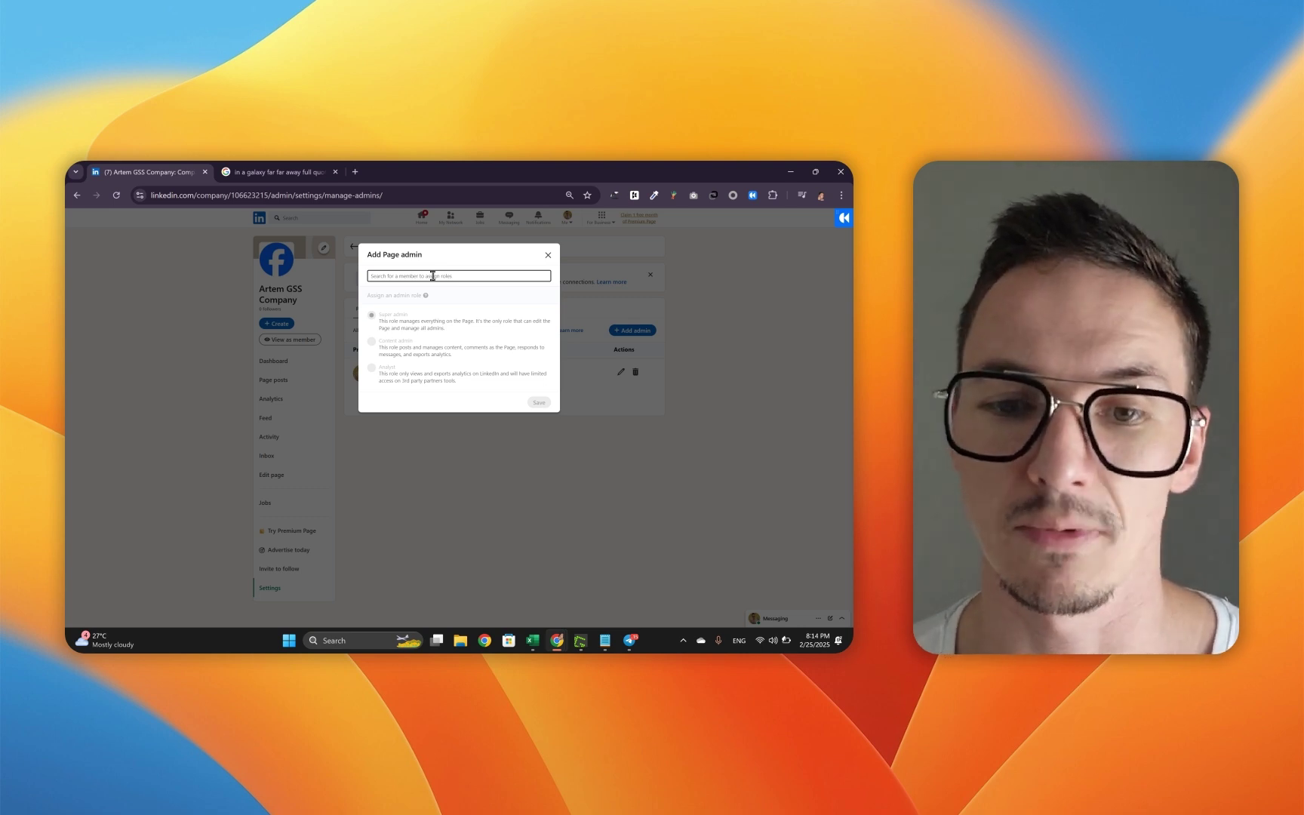
{"action": "type", "text": "joh"}
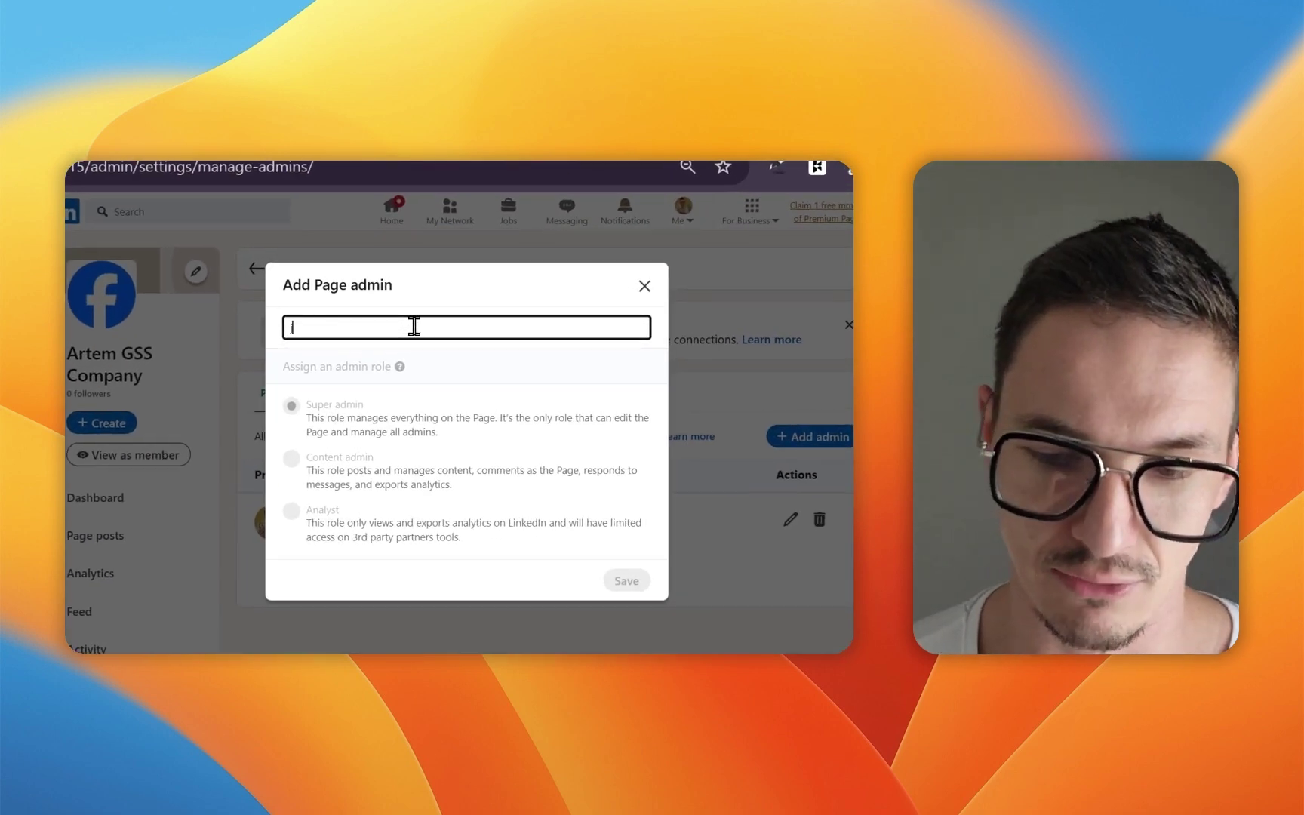
{"action": "type", "text": "n"}
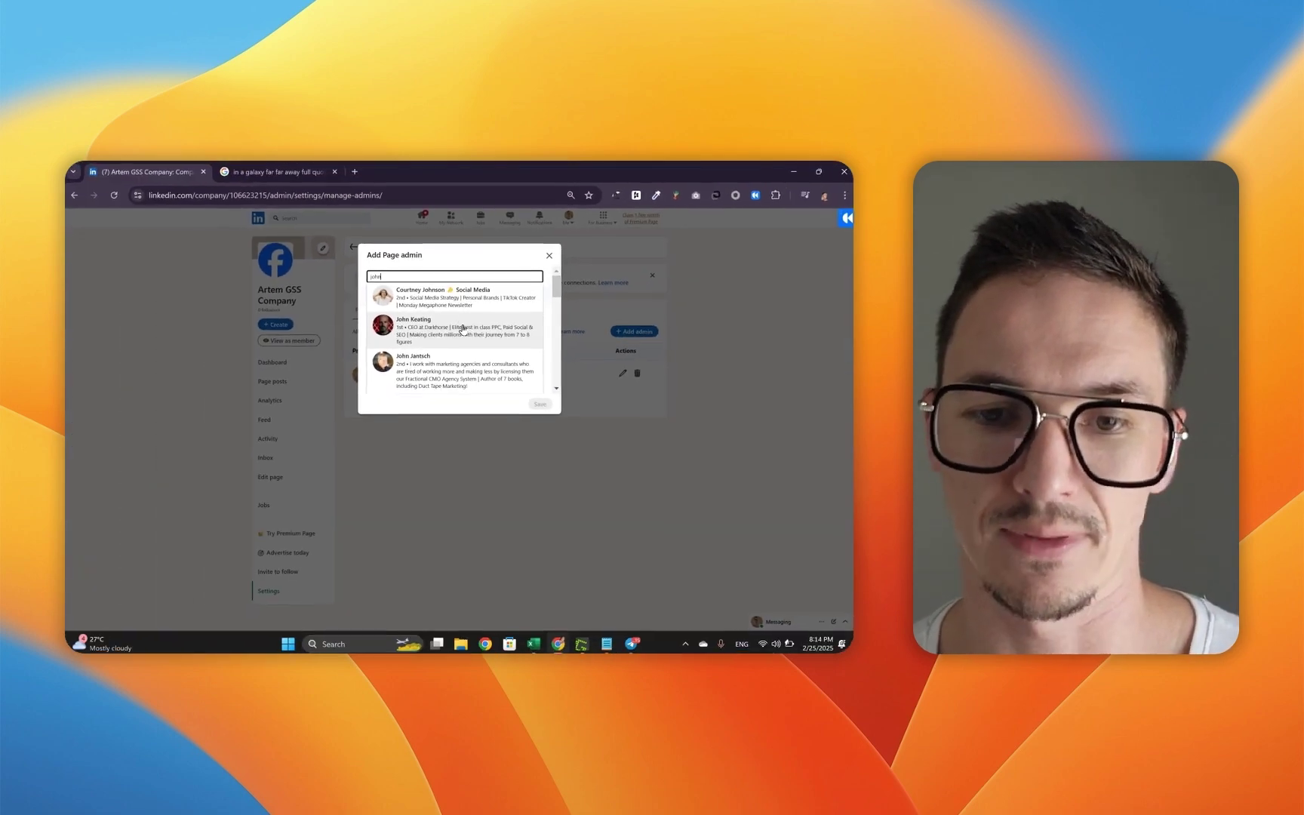
{"action": "key", "text": "BackSpace"}
{"action": "key", "text": "BackSpace"}
{"action": "key", "text": "BackSpace"}
{"action": "key", "text": "BackSpace"}
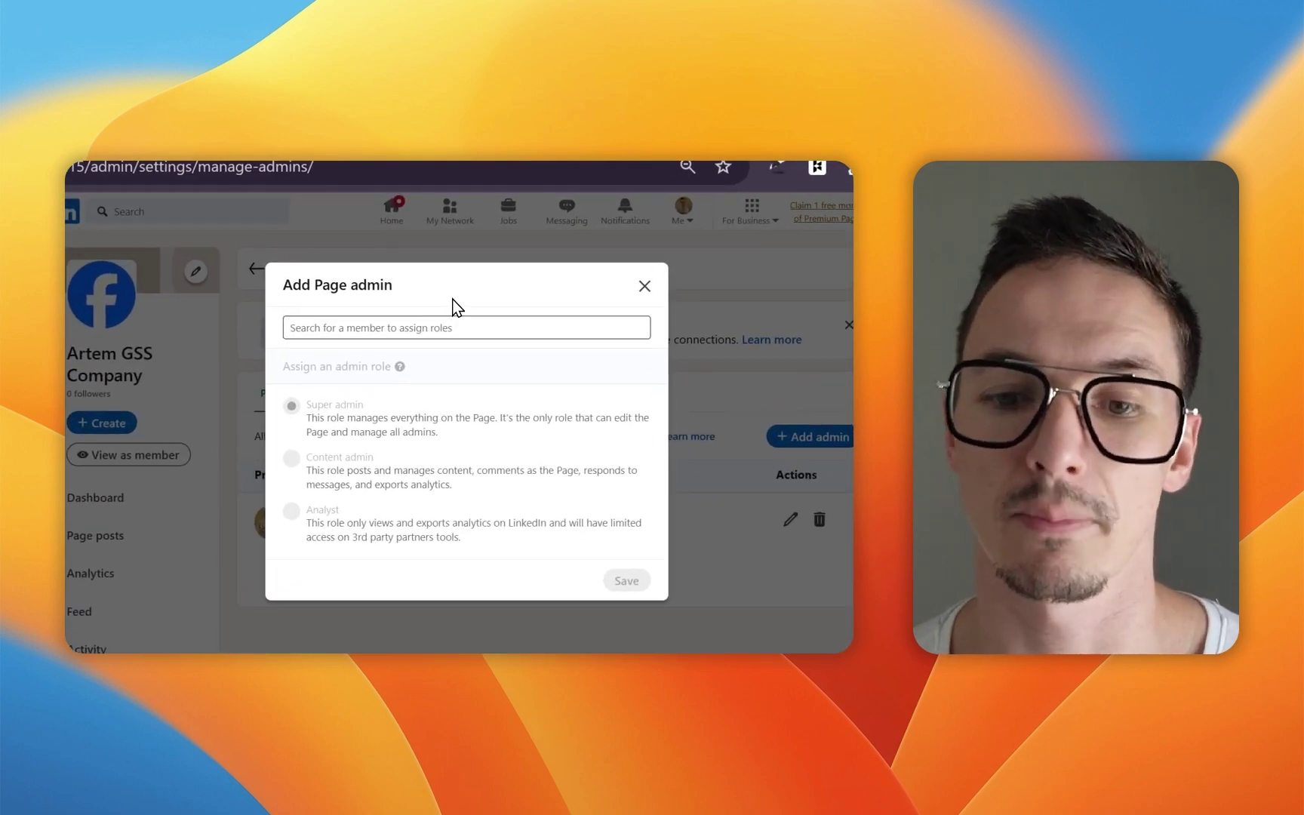
{"action": "key", "text": "Escape"}
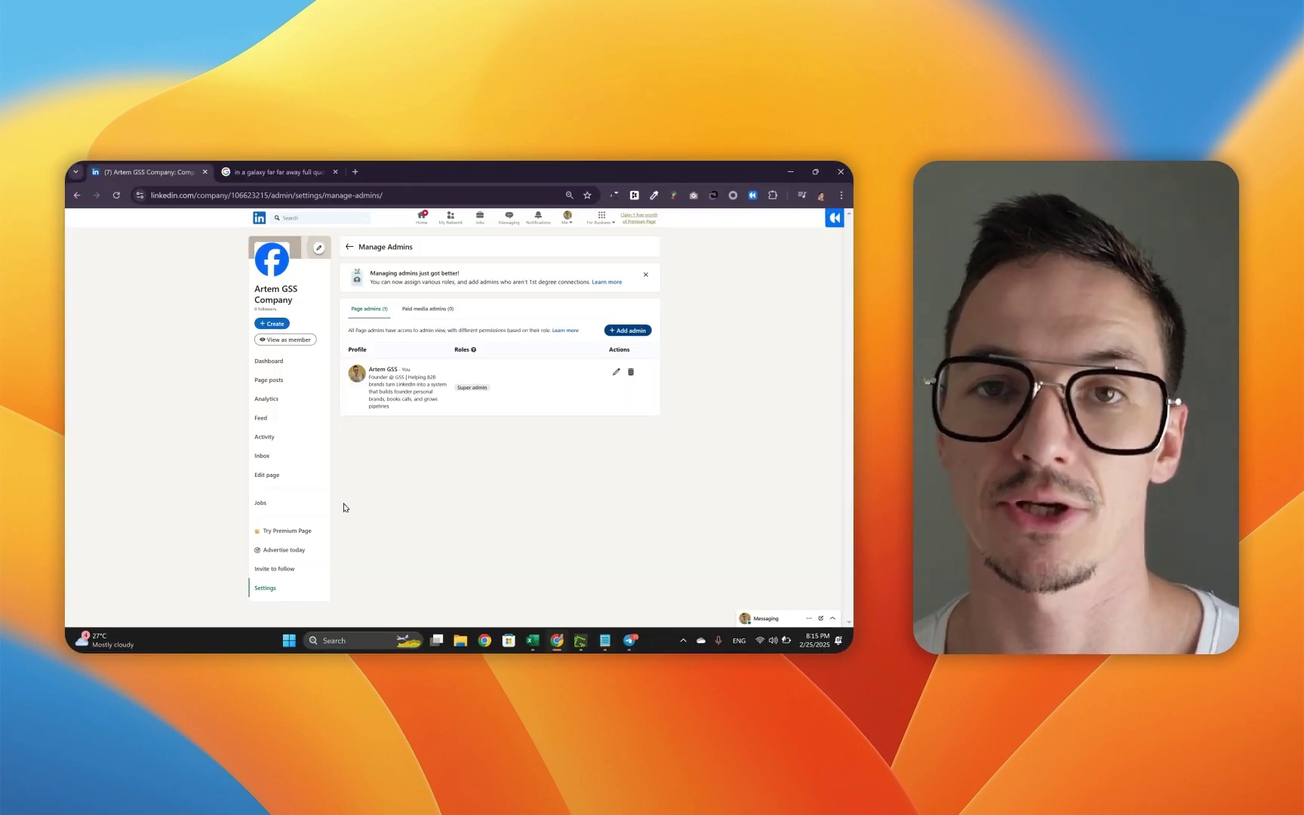
Step: Open the page's Buttons settings in Edit page and inspect the custom button setting
{"action": "left_click", "coordinate": [272, 479]}
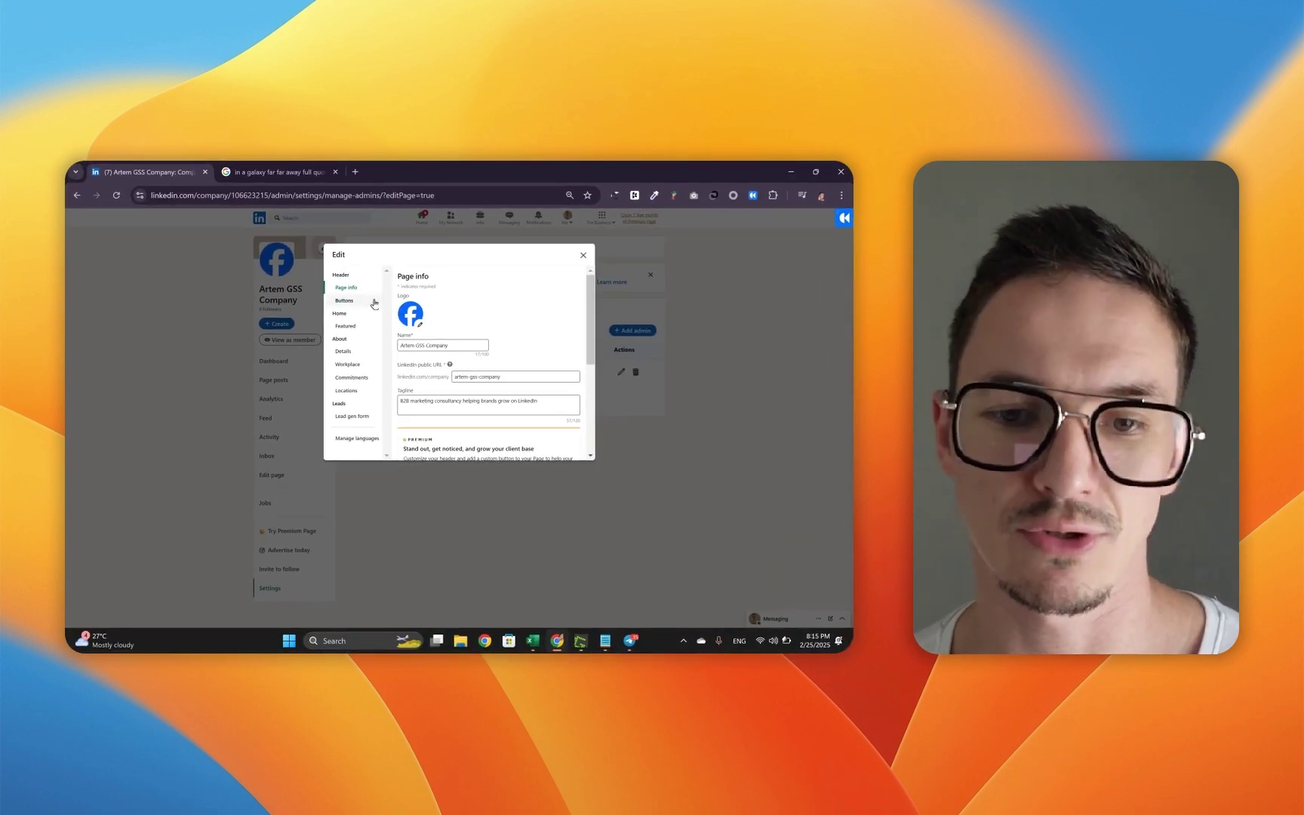
{"action": "left_click", "coordinate": [351, 302]}
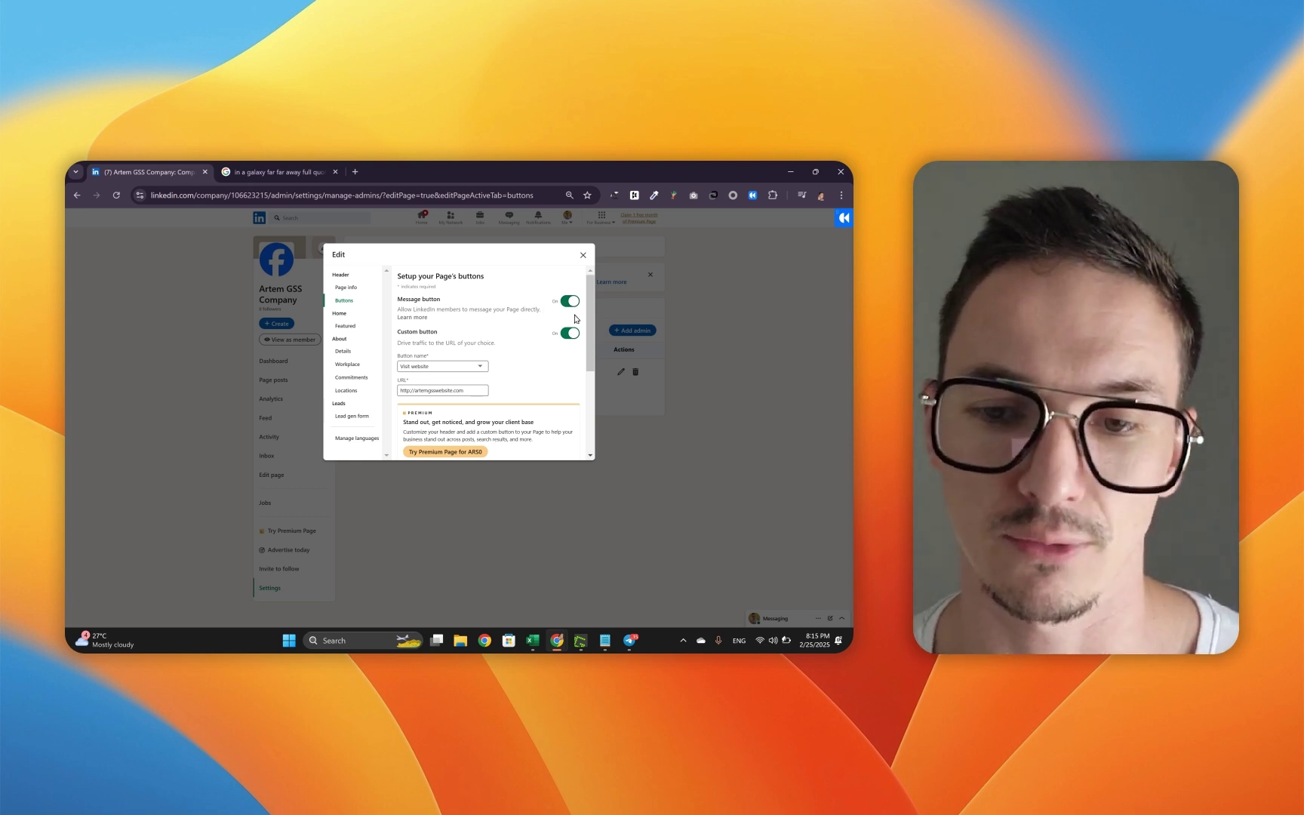
{"action": "triple_click", "coordinate": [423, 335]}
{"action": "left_click", "coordinate": [449, 360]}
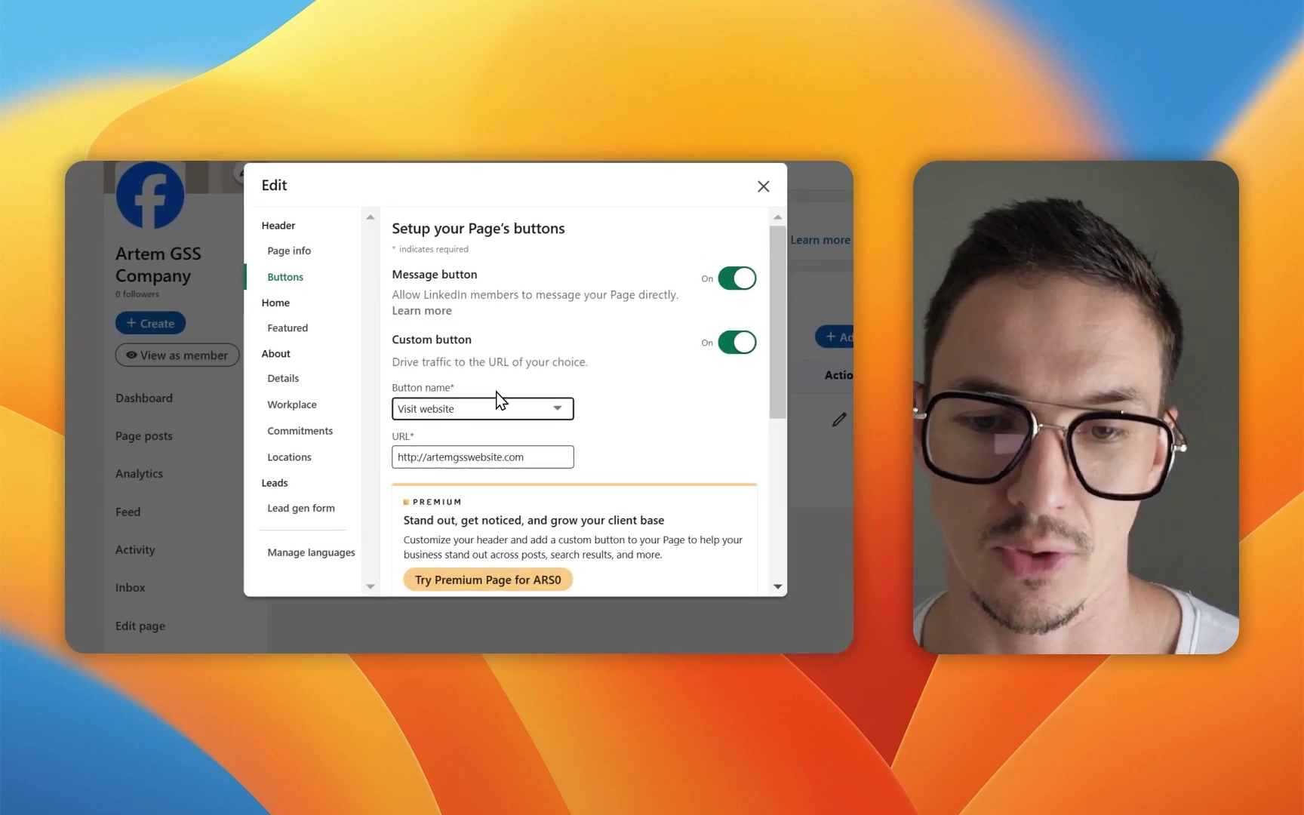
{"action": "left_click", "coordinate": [504, 412]}
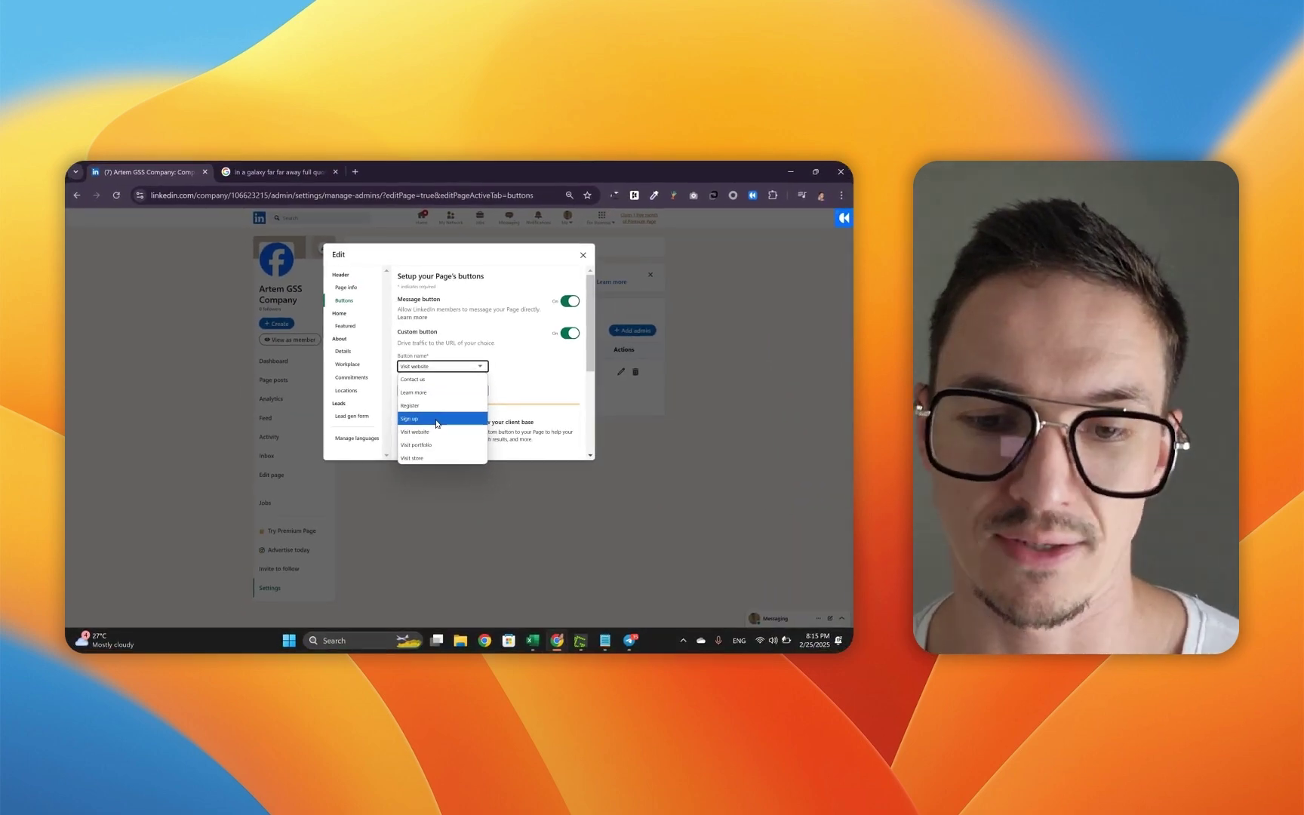
{"action": "left_click", "coordinate": [446, 367]}
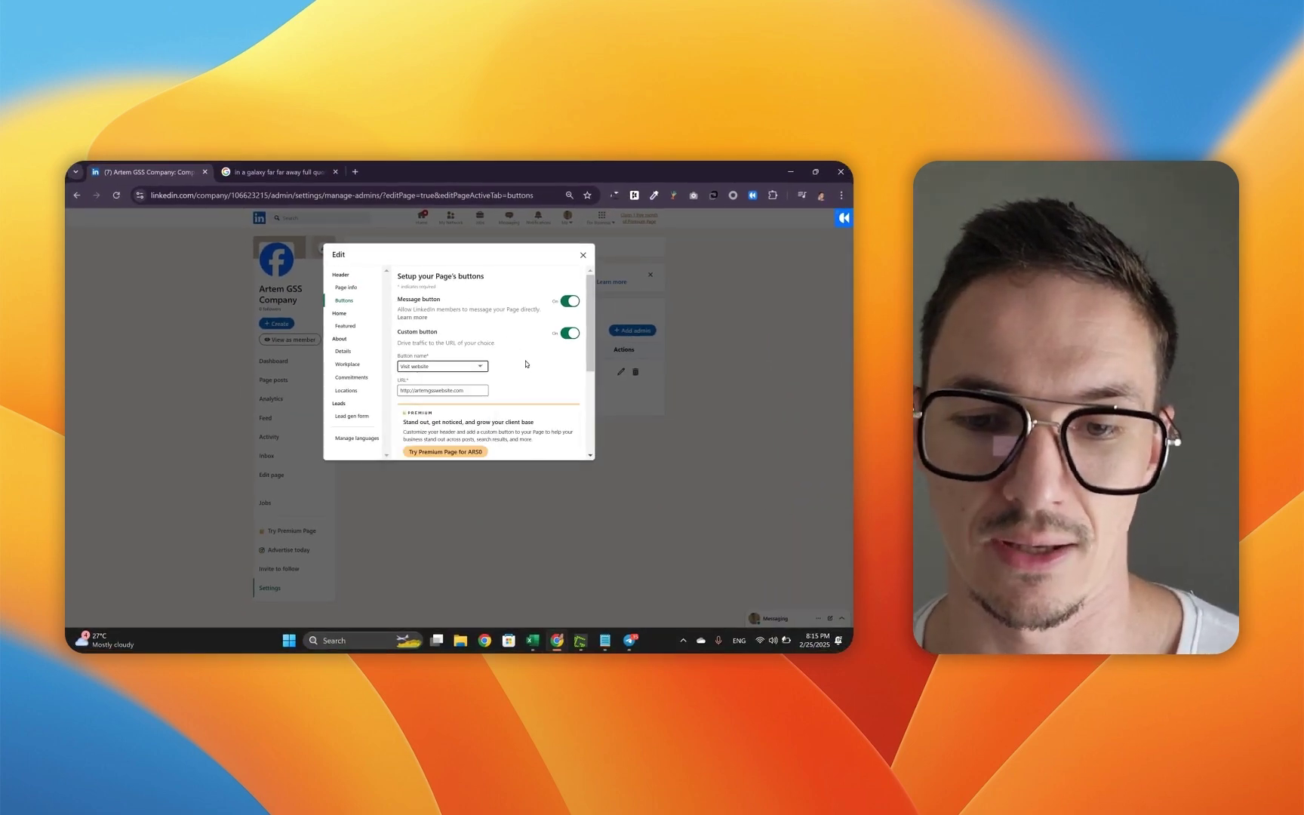
{"action": "left_click", "coordinate": [456, 368]}
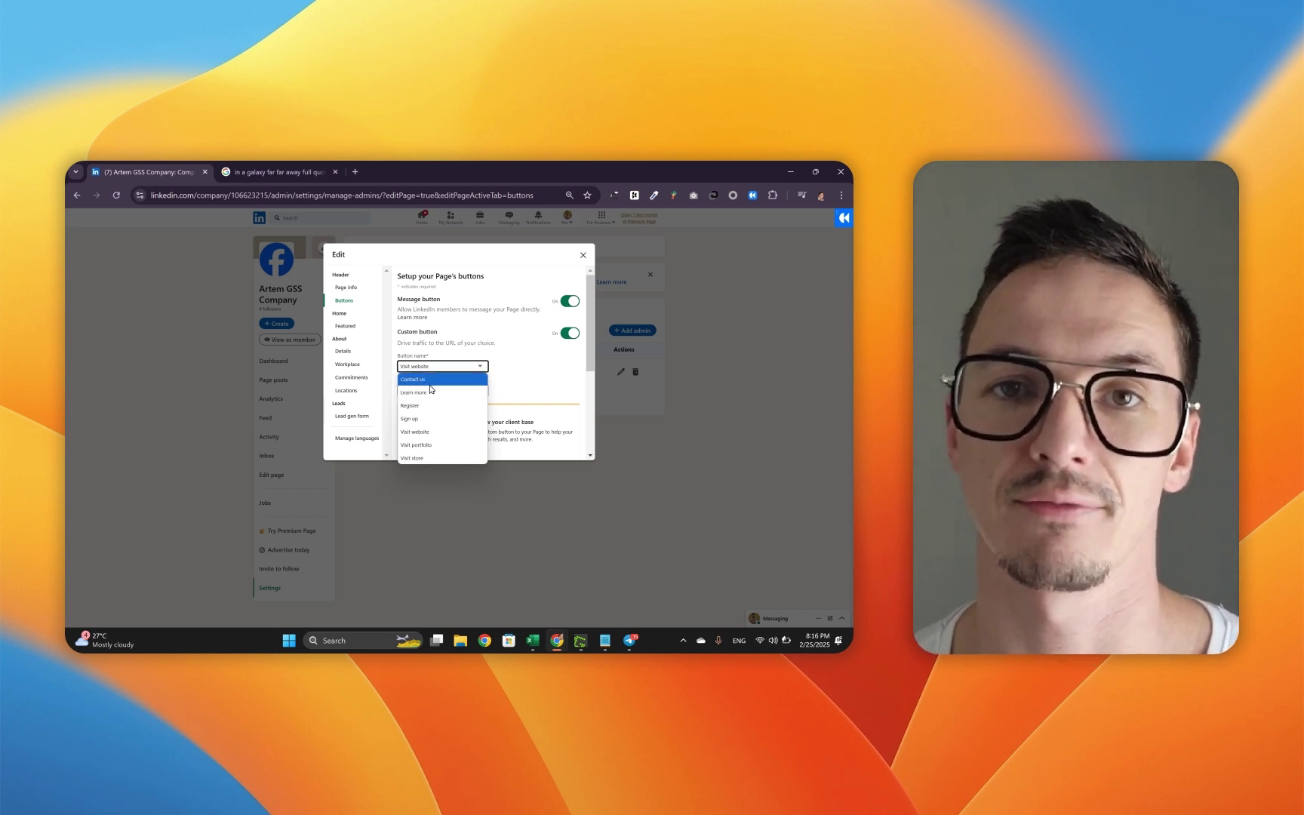
{"action": "left_click", "coordinate": [510, 382]}
{"action": "scroll", "coordinate": [506, 379], "scroll_direction": "down", "scroll_amount": 1}
{"action": "triple_click", "coordinate": [443, 335]}
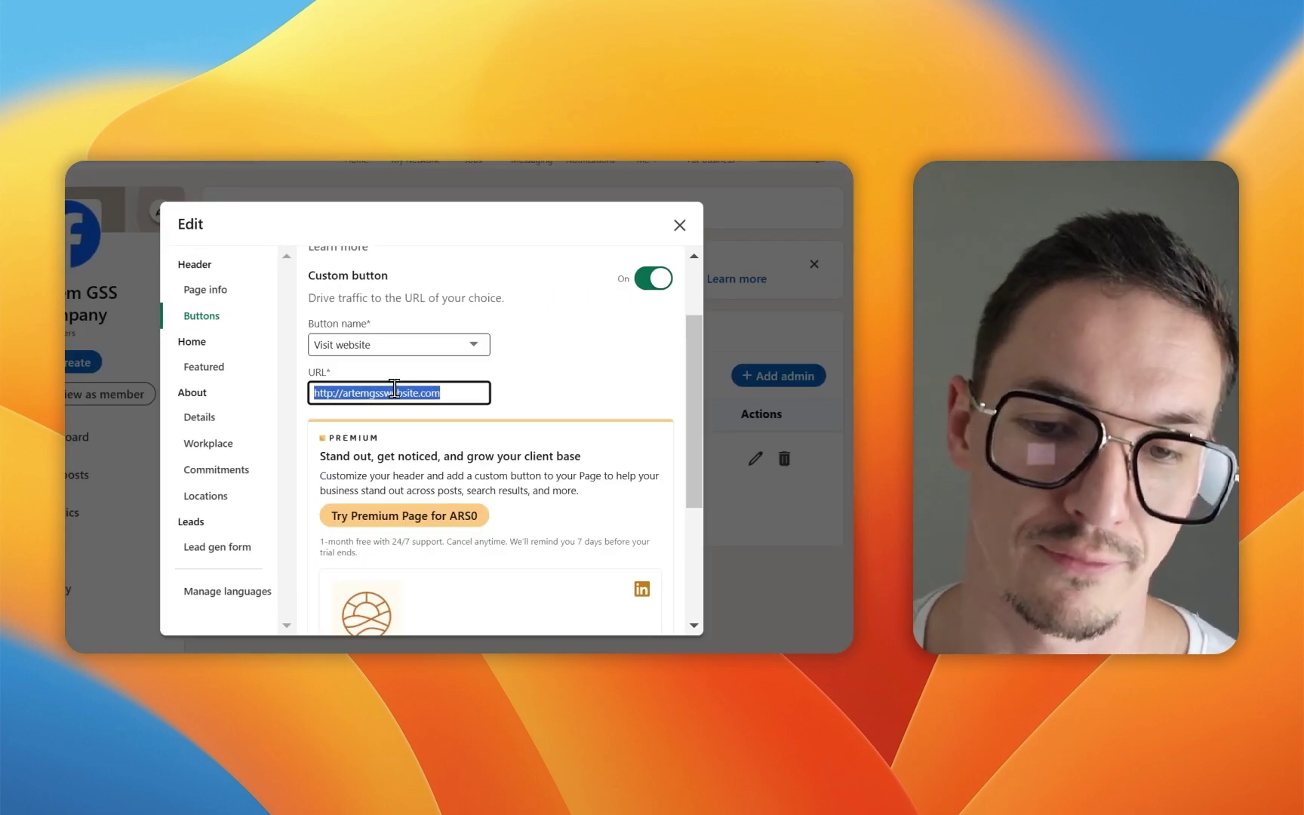
{"action": "left_click", "coordinate": [434, 371]}
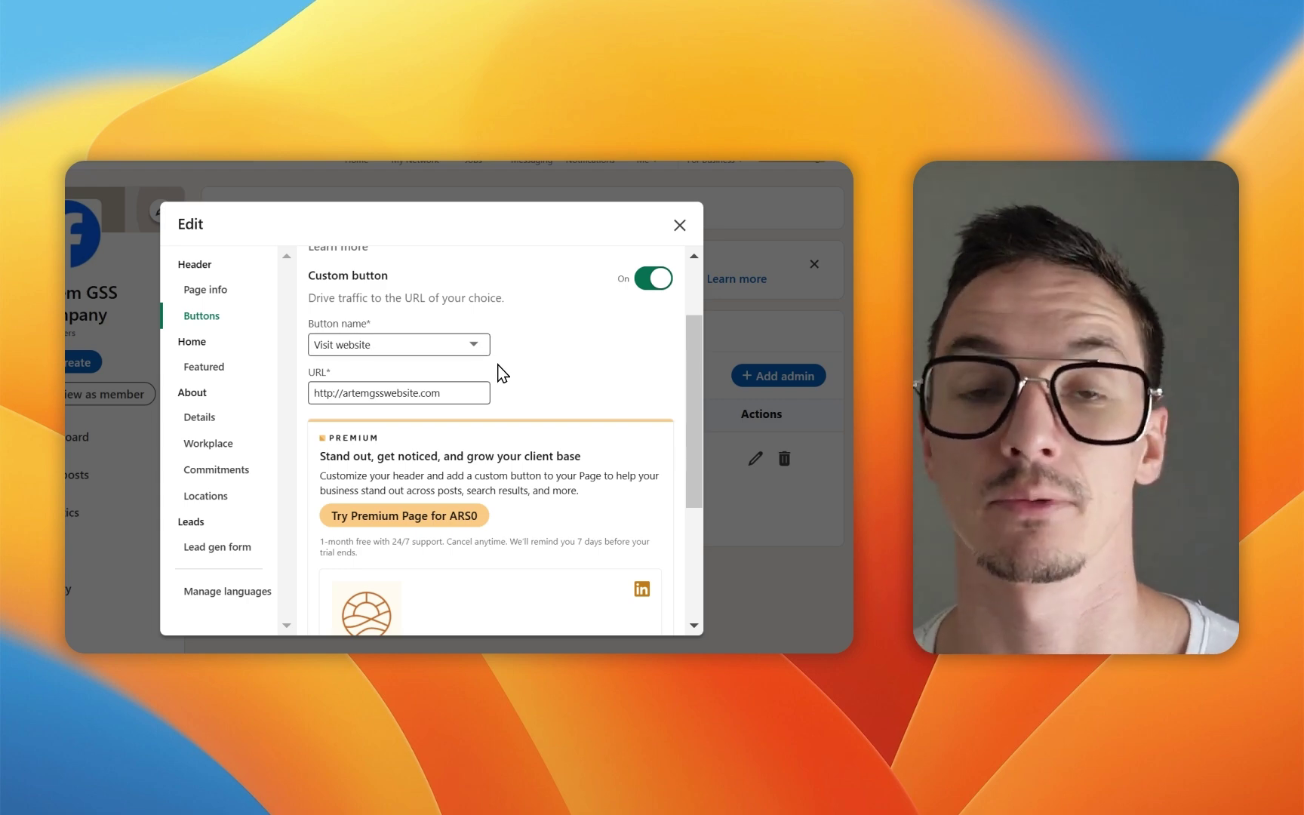
{"action": "scroll", "coordinate": [497, 375], "scroll_direction": "down", "scroll_amount": 1}
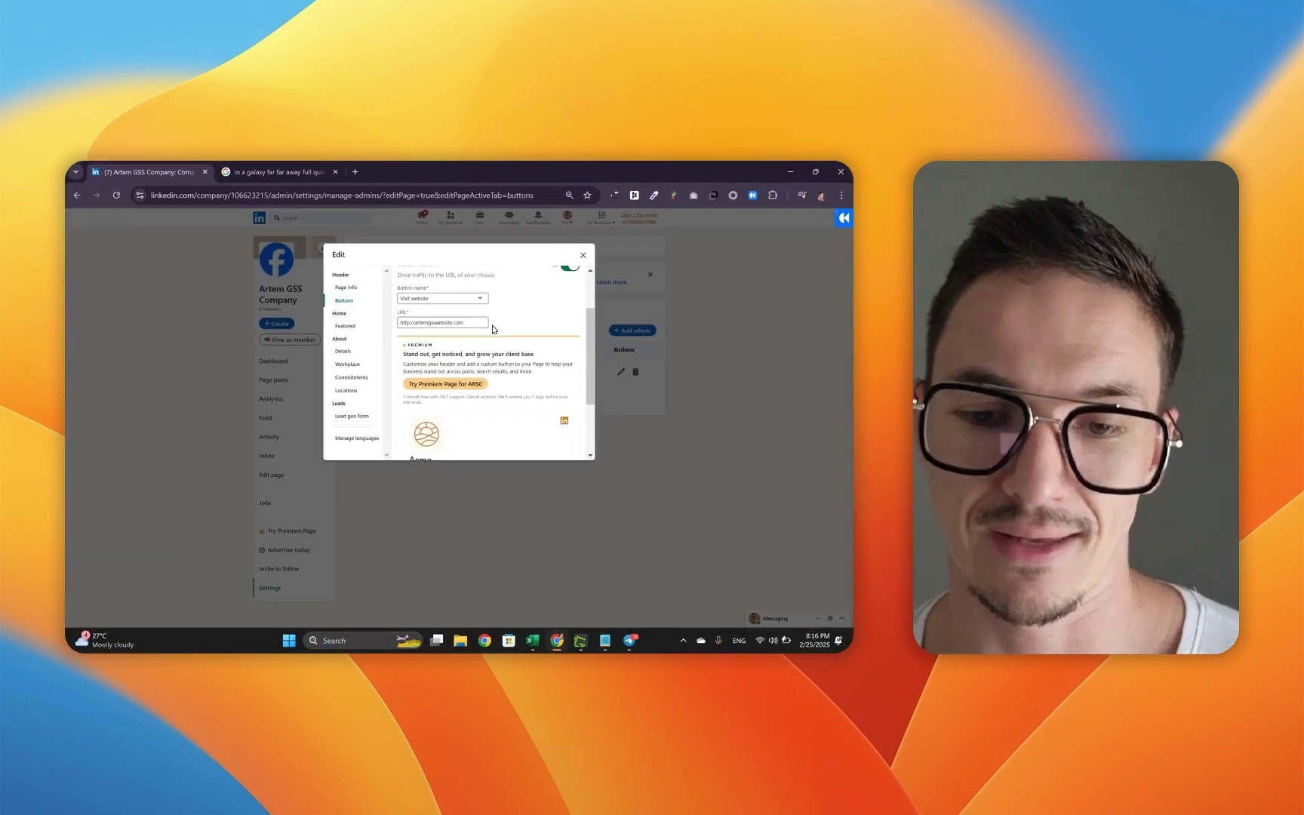
{"action": "scroll", "coordinate": [493, 329], "scroll_direction": "down", "scroll_amount": 2}
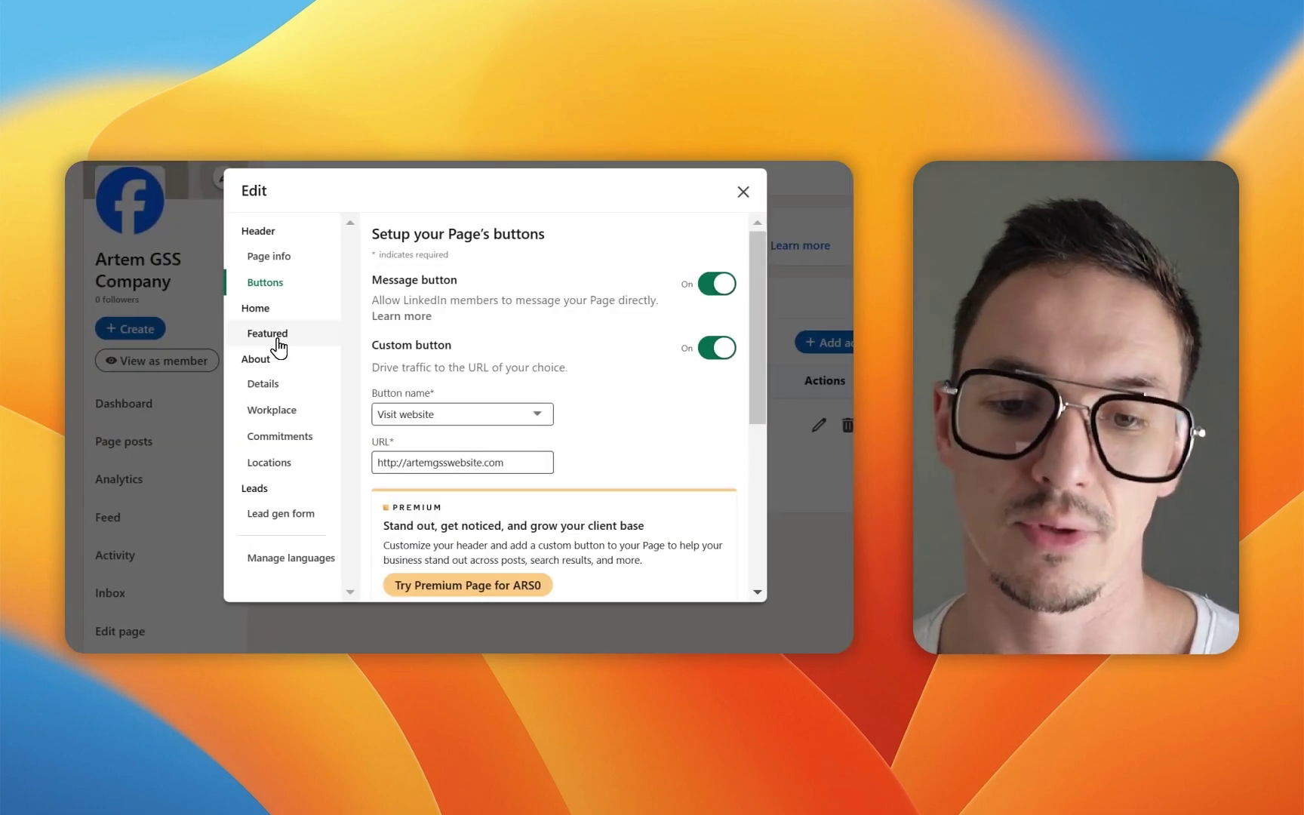
Step: Start a new company post from the Featured section's Manage featured options
{"action": "left_click", "coordinate": [278, 342]}
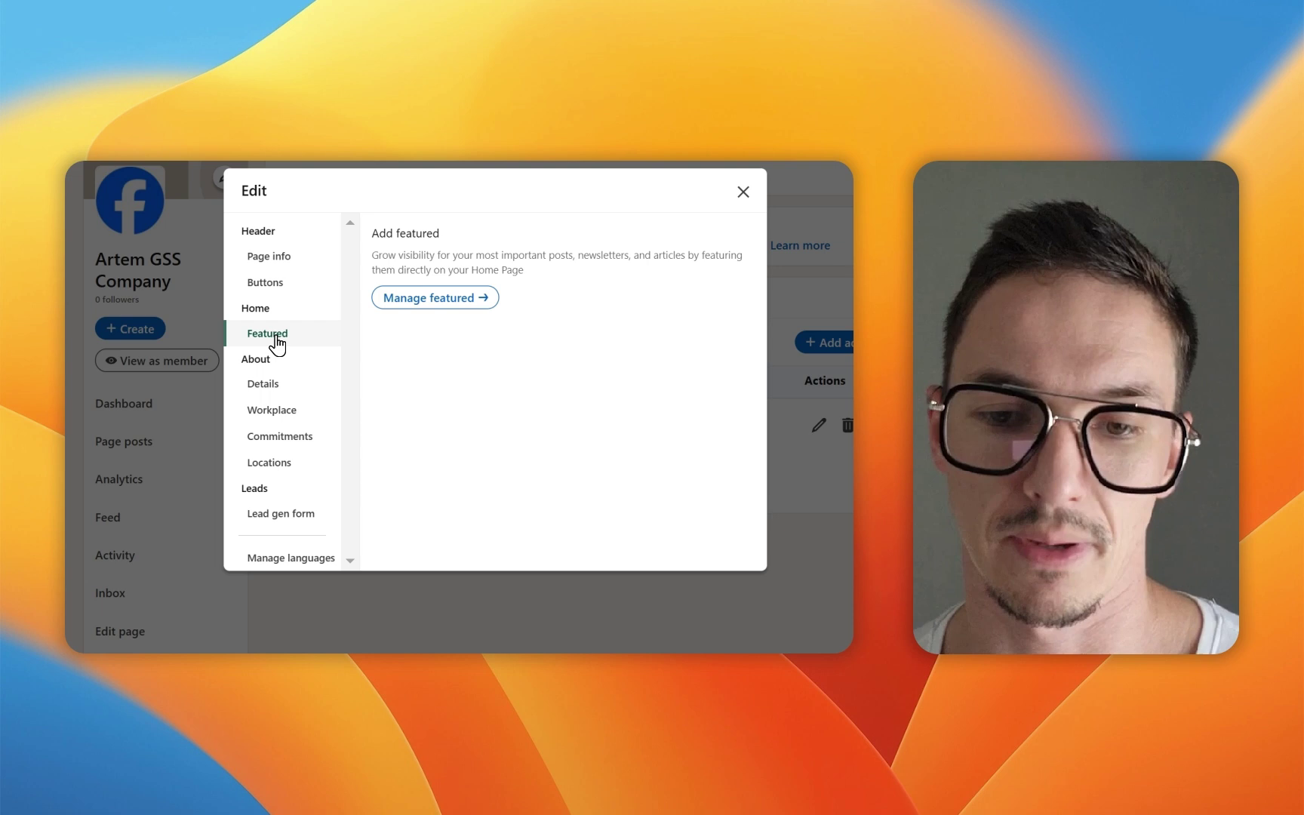
{"action": "left_click", "coordinate": [460, 300]}
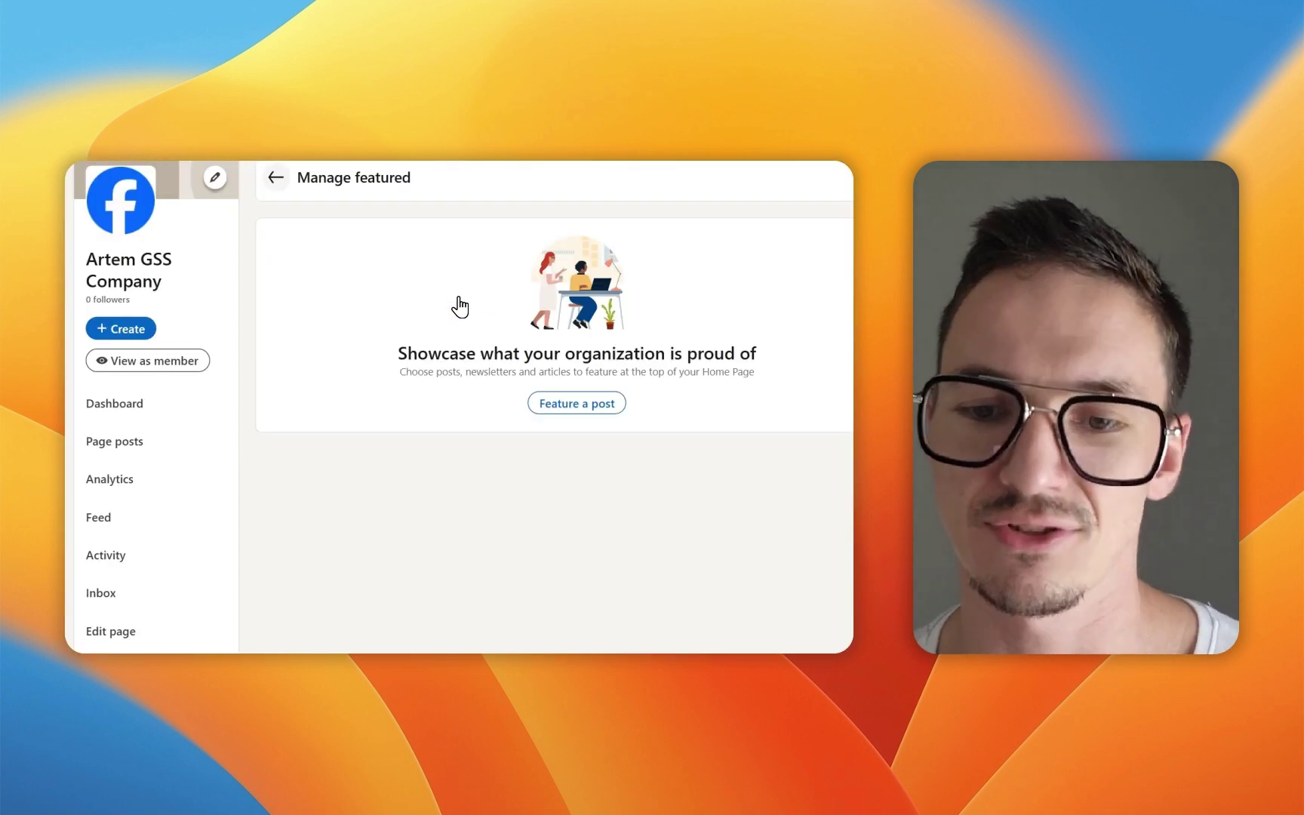
{"action": "left_click", "coordinate": [550, 404]}
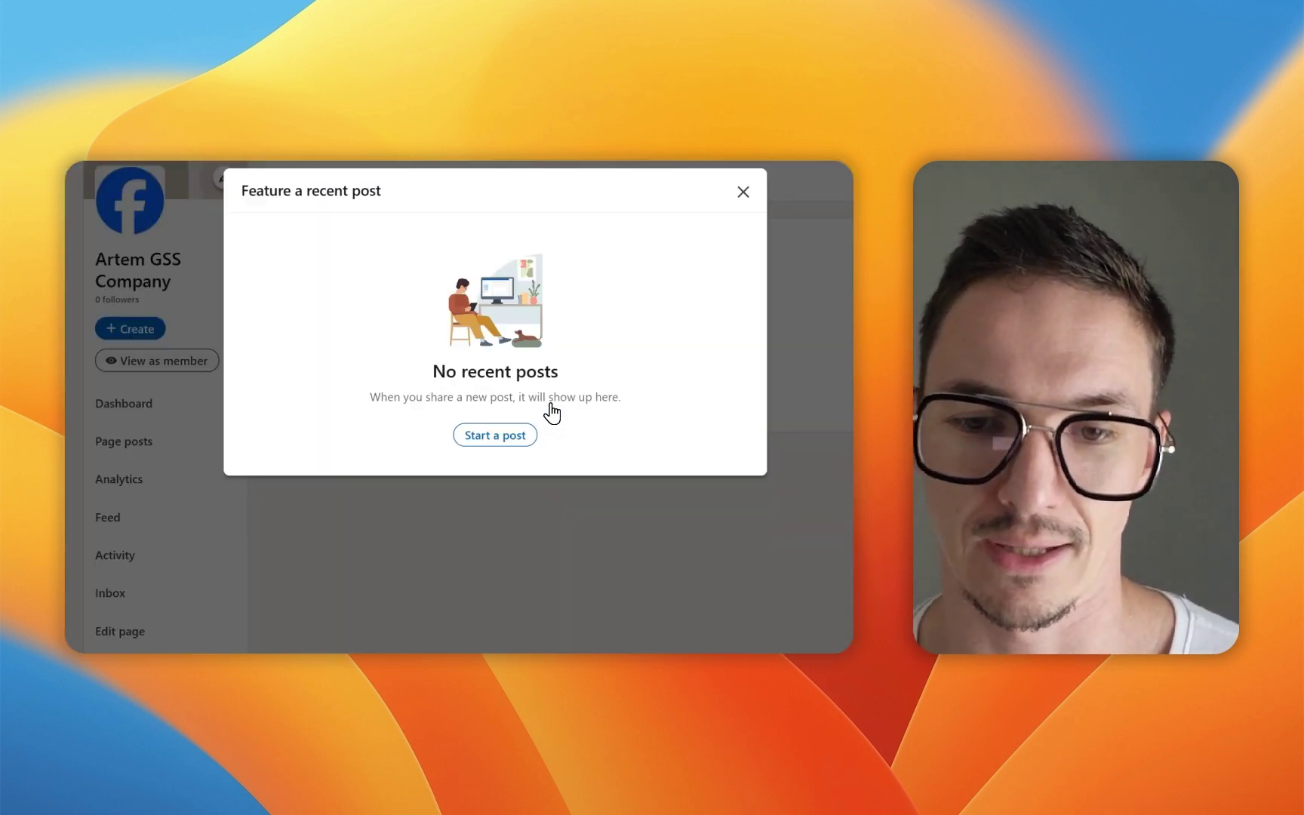
{"action": "left_click", "coordinate": [521, 435]}
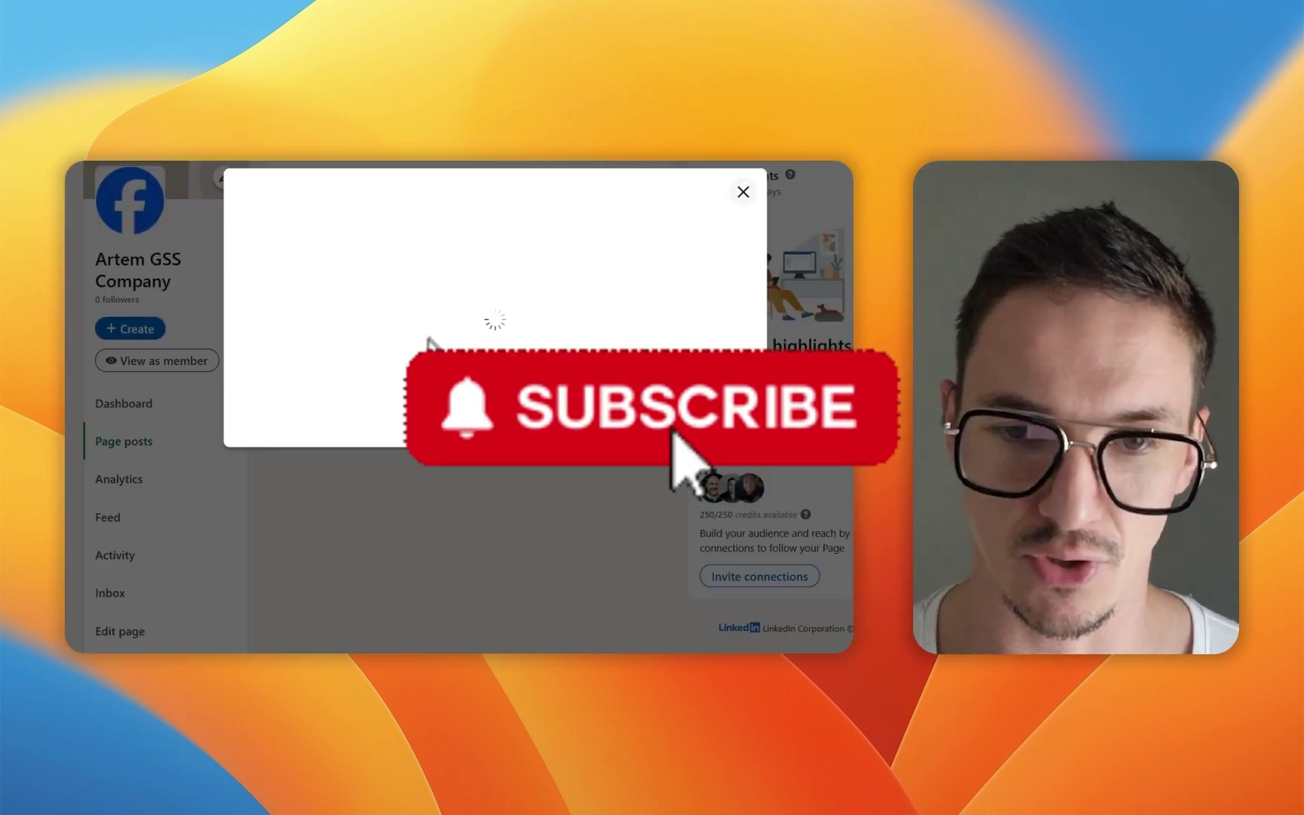
Step: Paste the text, insert 'a', and publish 'How to create a company page on LinkedIn'
{"action": "type", "text": "How to create company page on LinkedIn"}
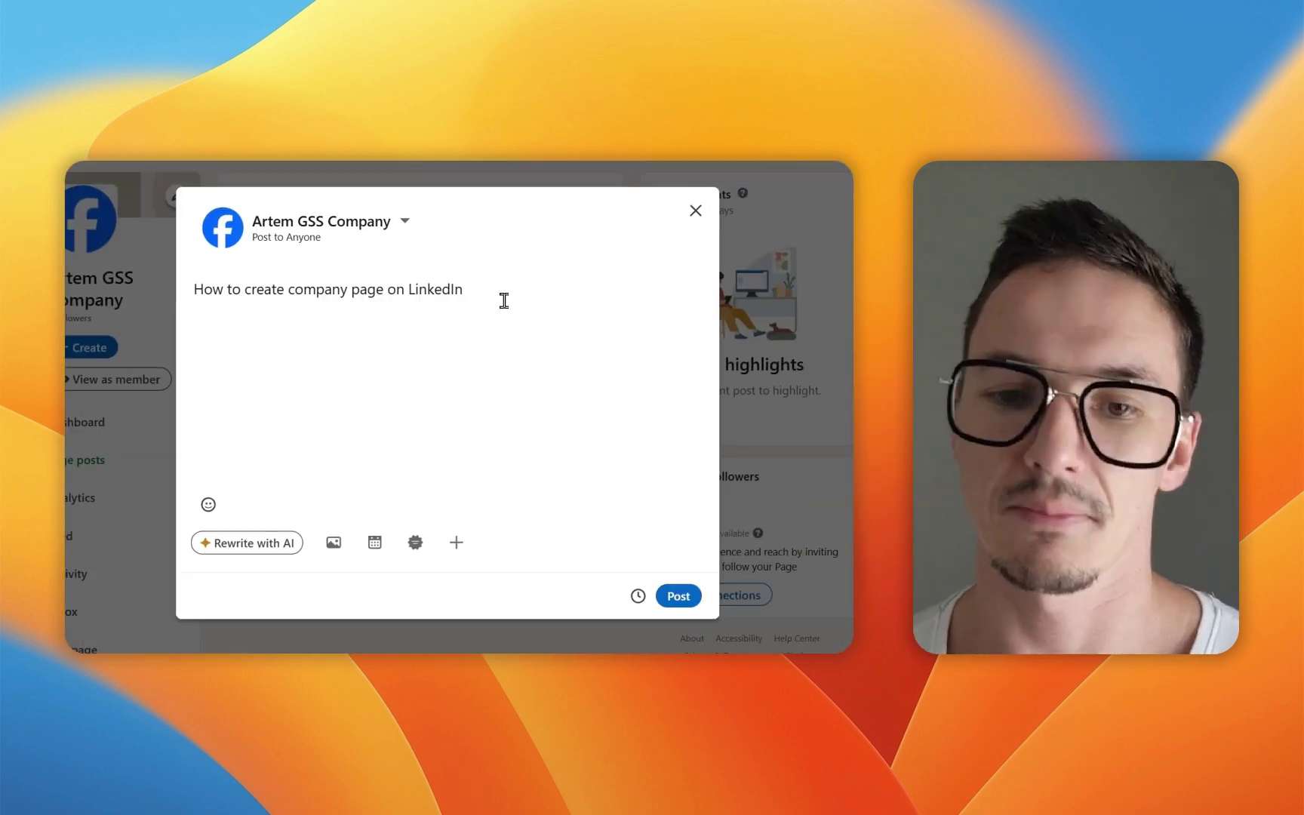
{"action": "left_click", "coordinate": [288, 290]}
{"action": "type", "text": "a"}
{"action": "left_click", "coordinate": [667, 598]}
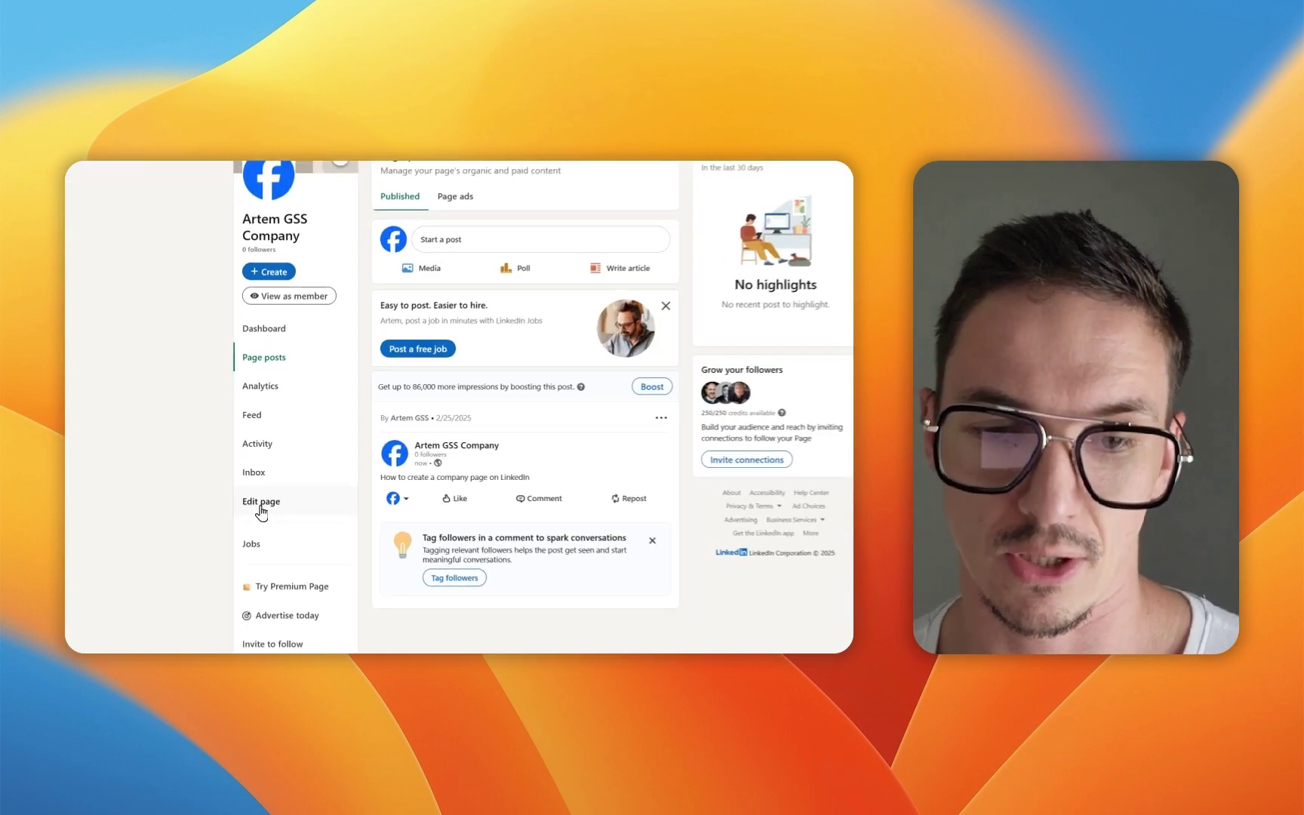
Step: Feature the 'How to create a company page on LinkedIn' post through Edit page's Manage featured list
{"action": "left_click", "coordinate": [259, 484]}
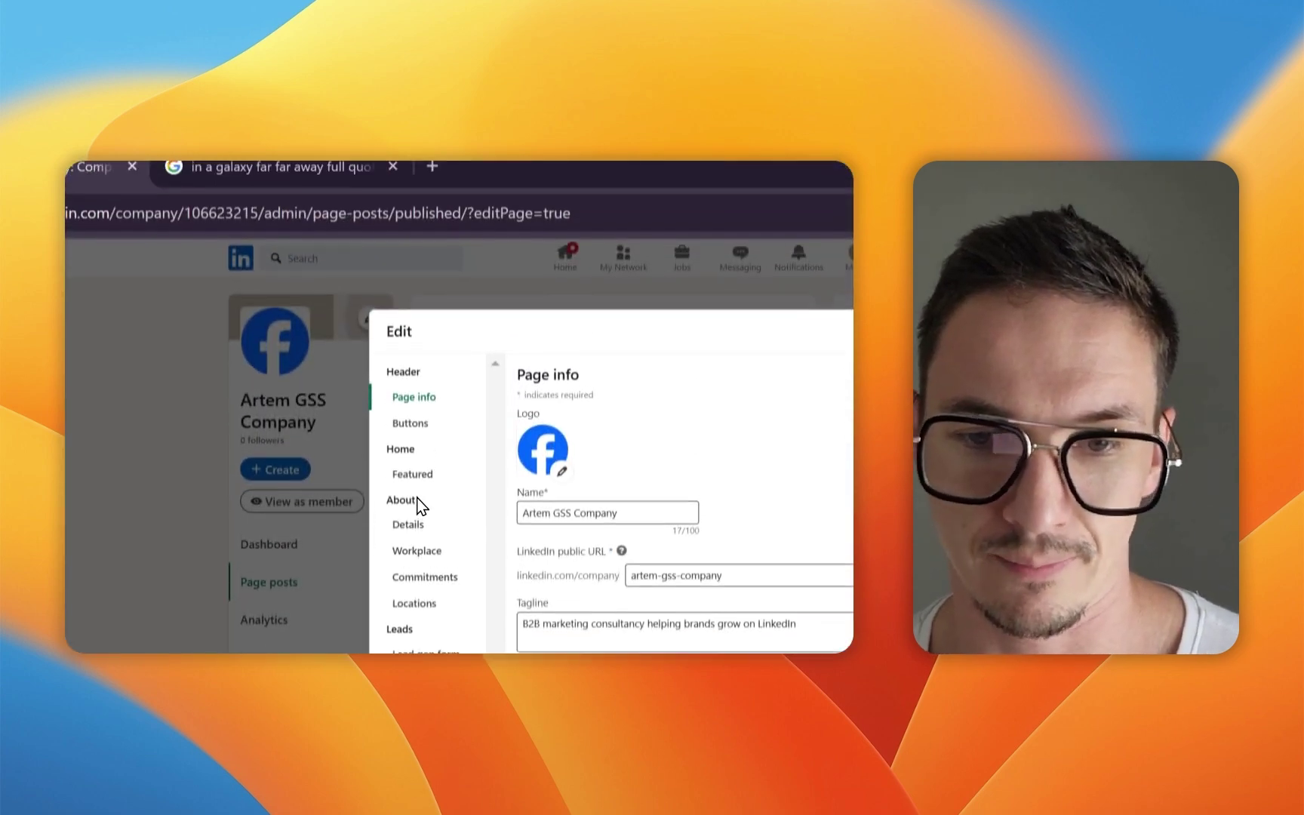
{"action": "left_click", "coordinate": [430, 247]}
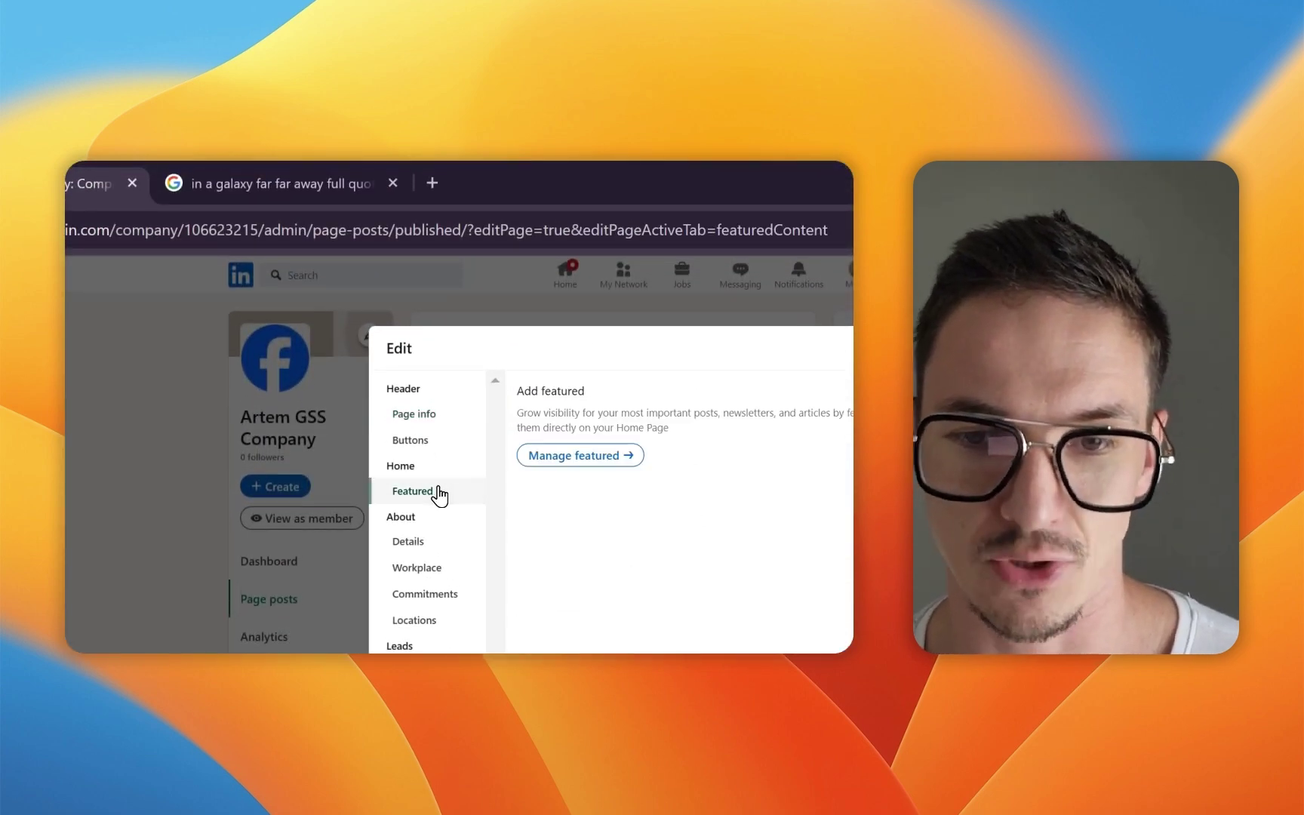
{"action": "left_click", "coordinate": [589, 462]}
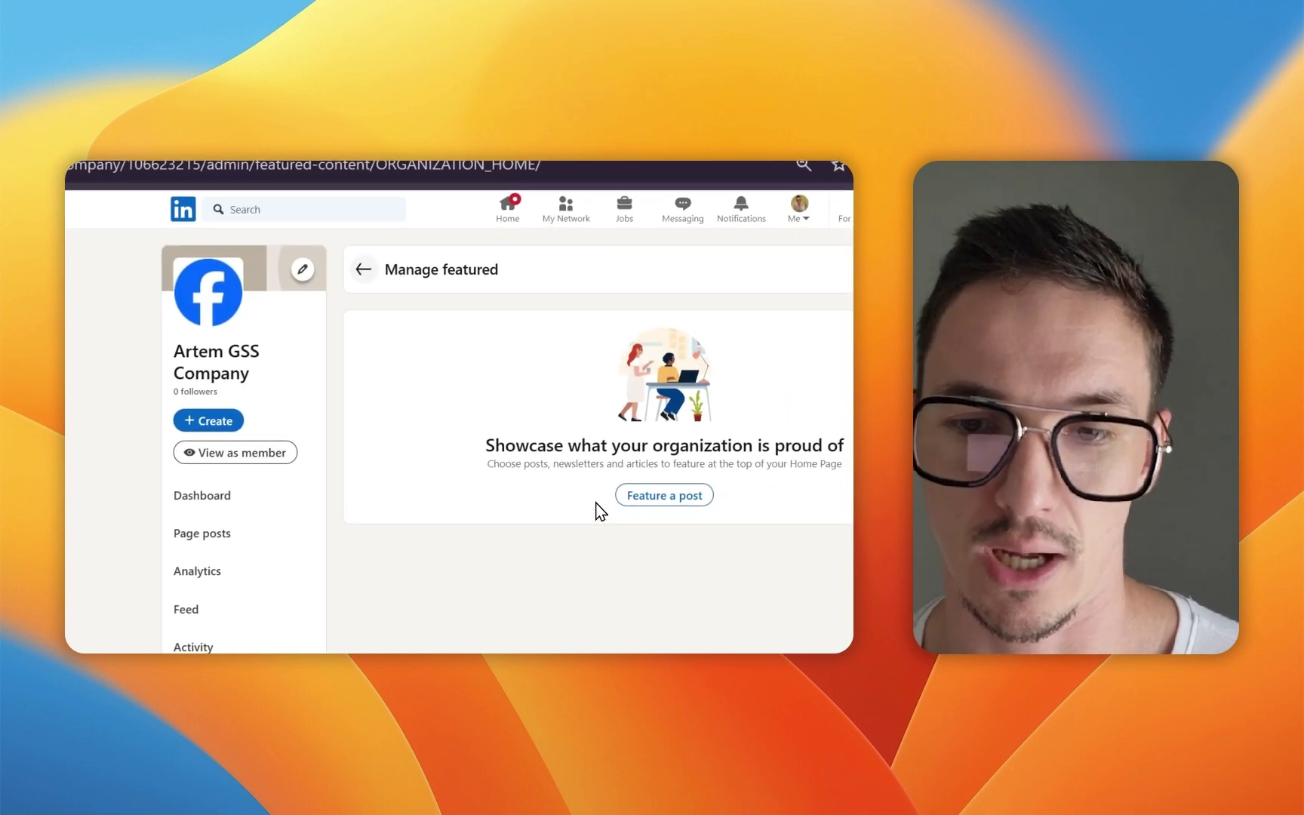
{"action": "left_click", "coordinate": [664, 495]}
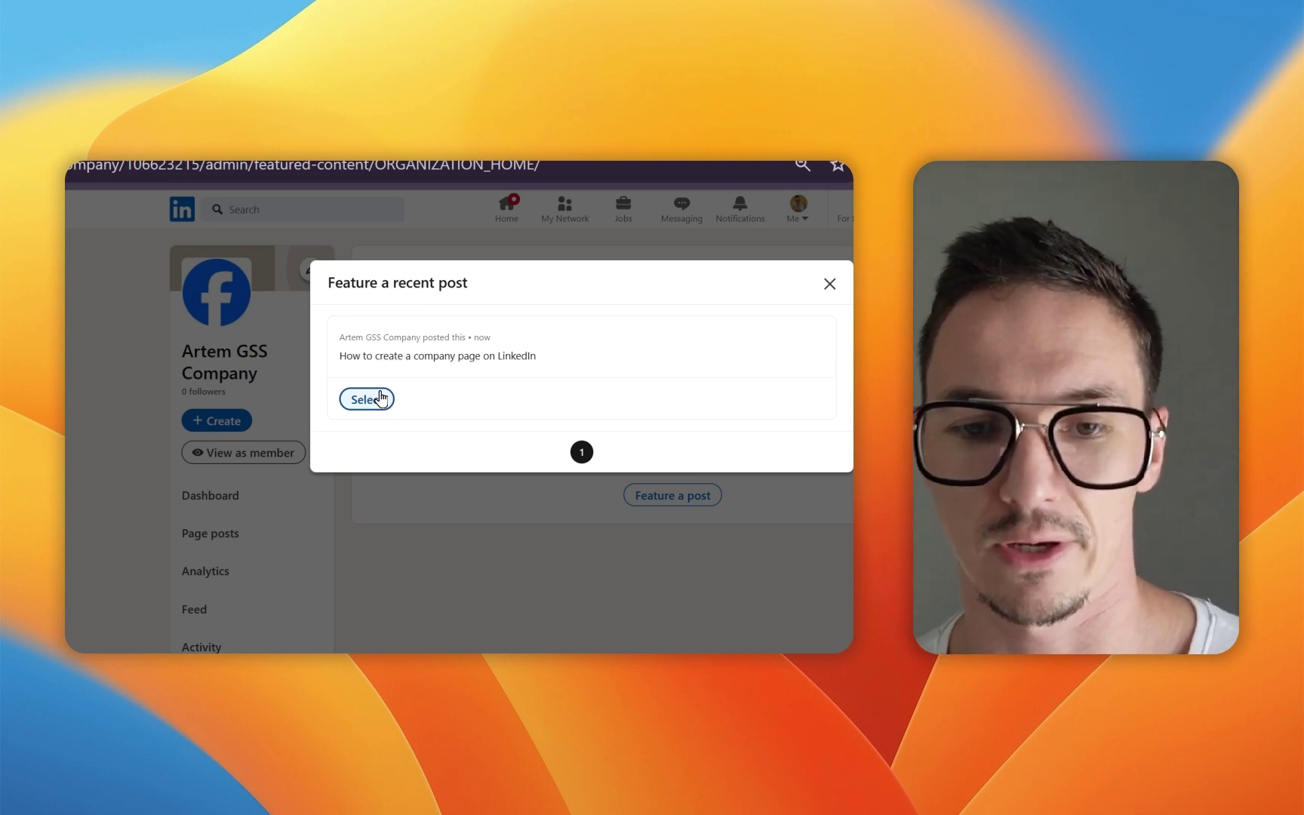
{"action": "left_click", "coordinate": [381, 399]}
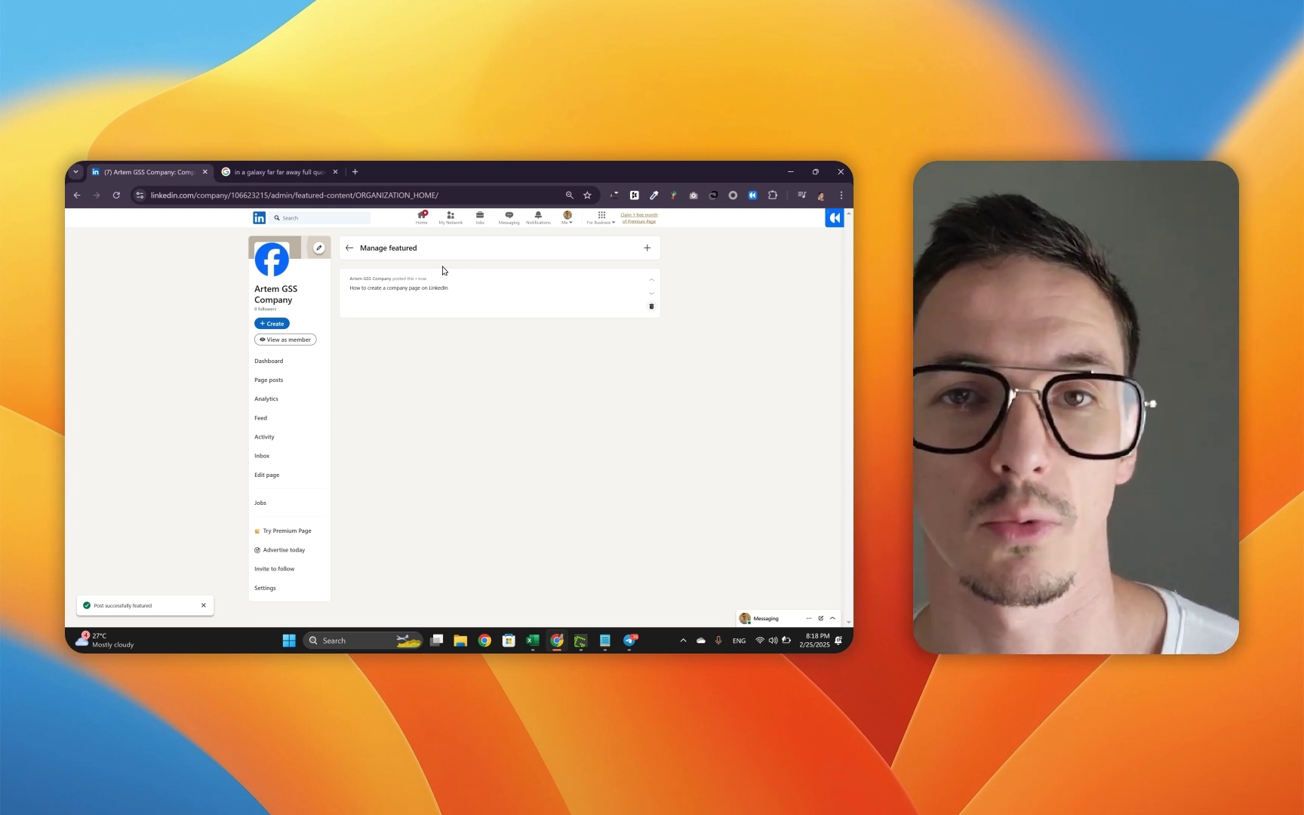
{"action": "left_click", "coordinate": [269, 360]}
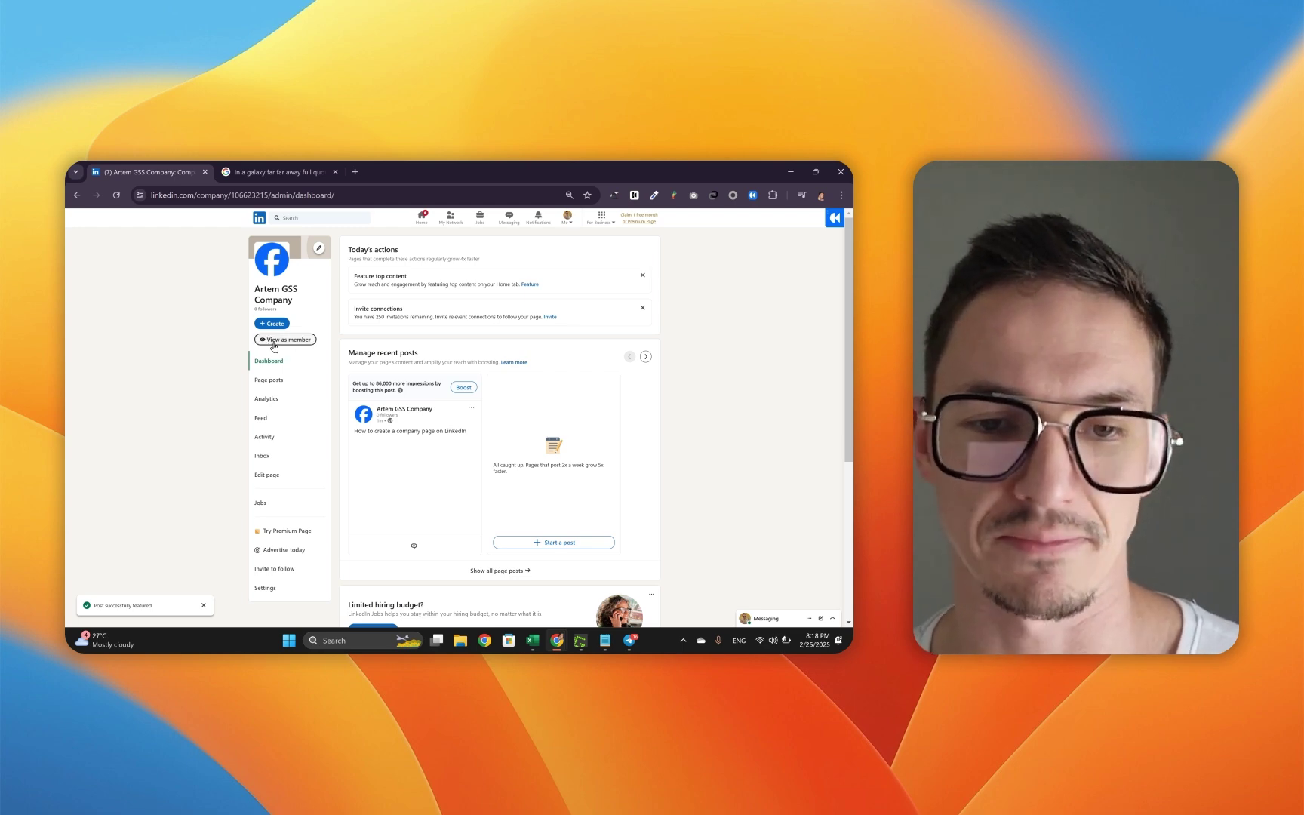
{"action": "left_click", "coordinate": [273, 340]}
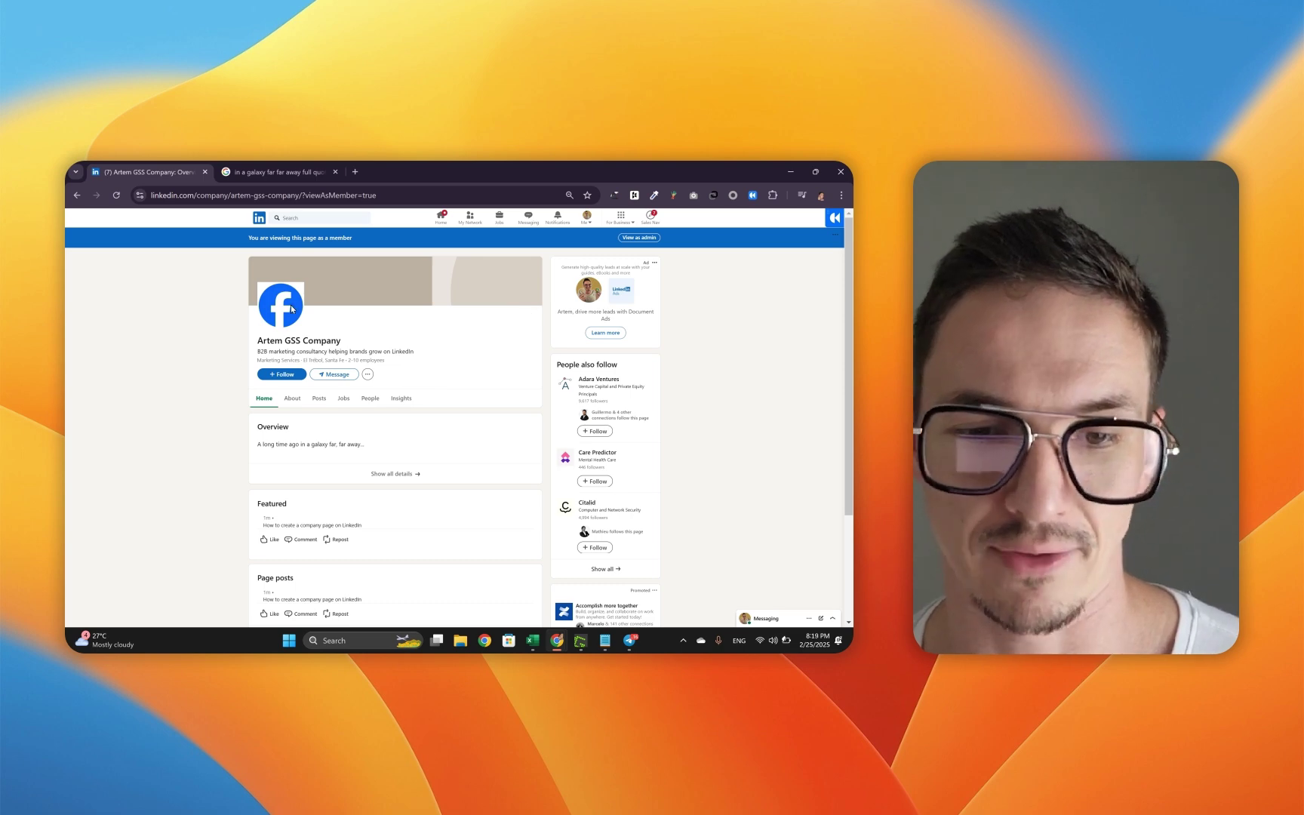
{"action": "scroll", "coordinate": [210, 401], "scroll_direction": "down", "scroll_amount": 1}
{"action": "triple_click", "coordinate": [306, 370]}
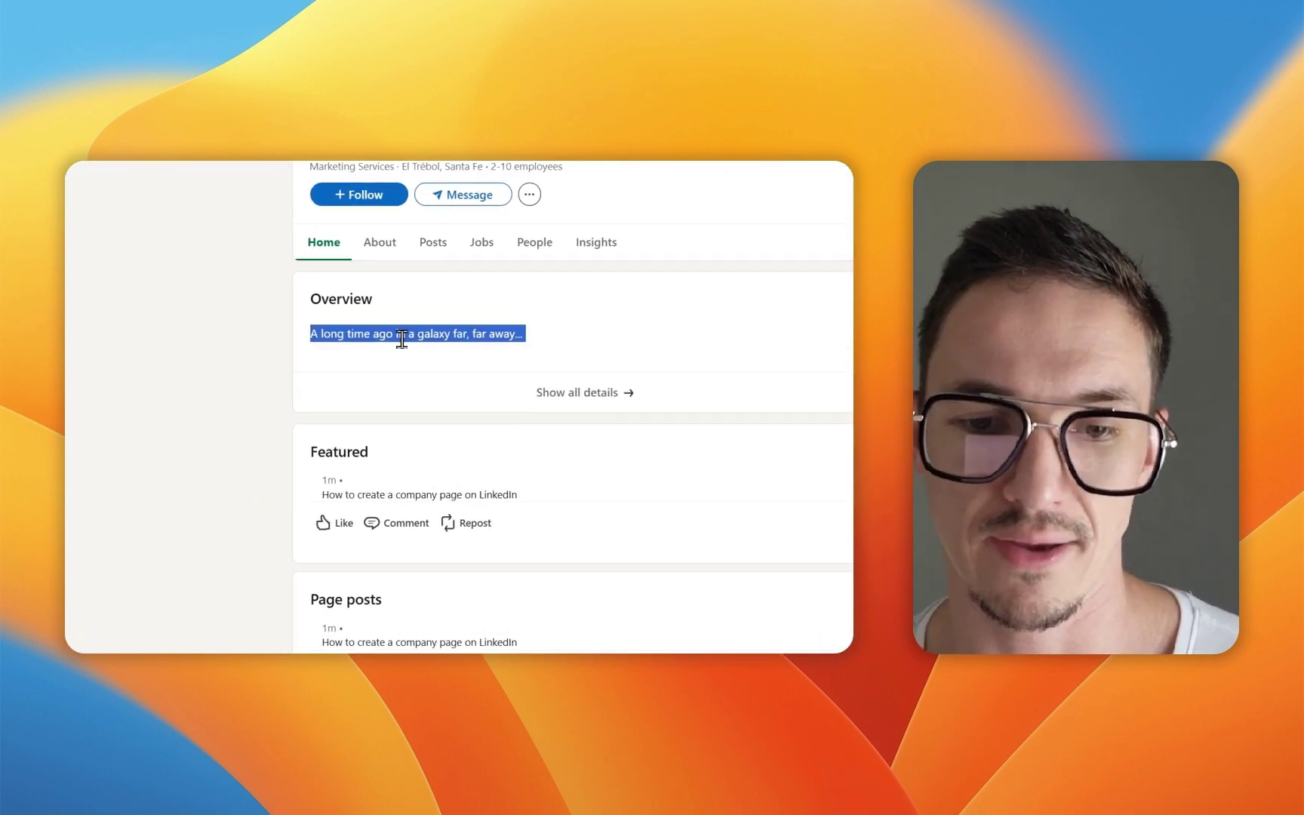
{"action": "scroll", "coordinate": [363, 370], "scroll_direction": "down", "scroll_amount": 2}
{"action": "double_click", "coordinate": [355, 463]}
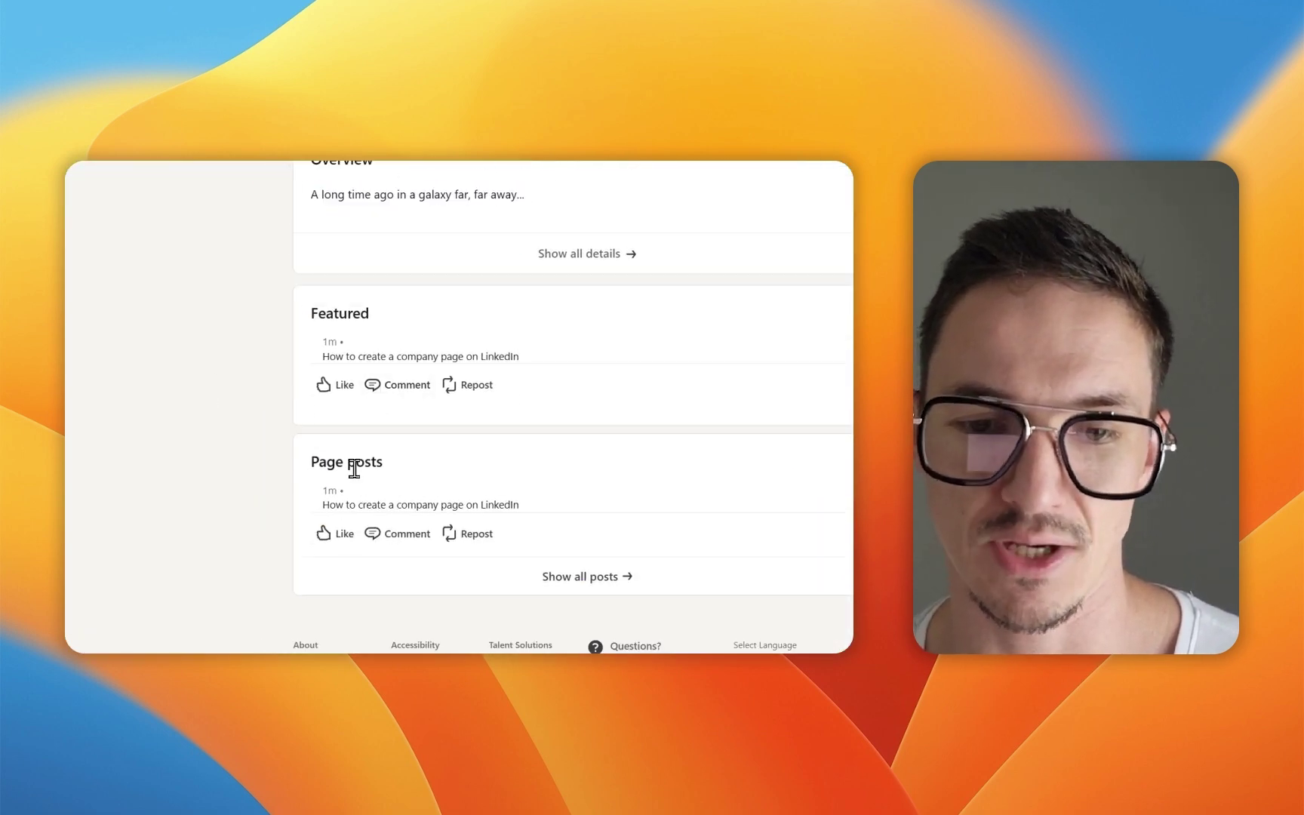
{"action": "triple_click", "coordinate": [354, 467]}
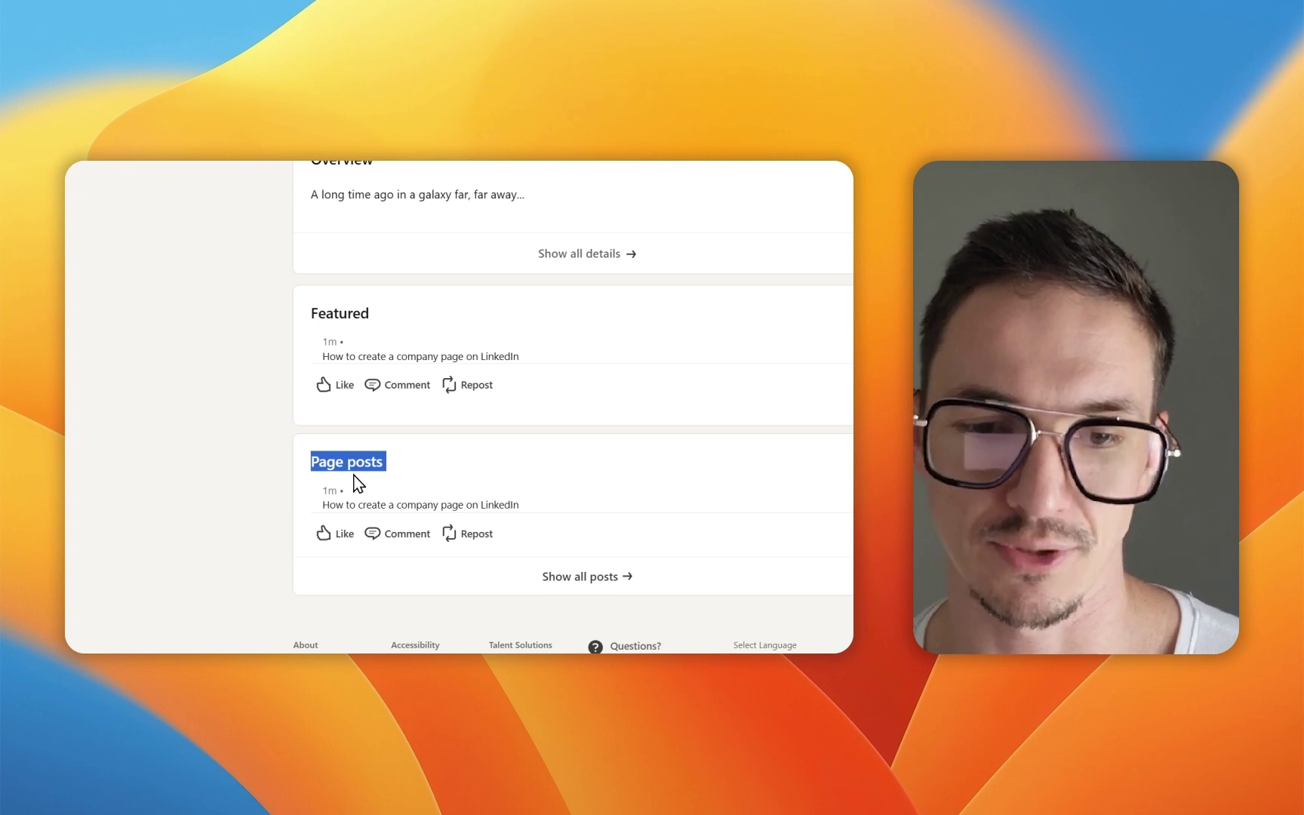
{"action": "left_click", "coordinate": [369, 347]}
{"action": "mouse_move", "coordinate": [323, 382]}
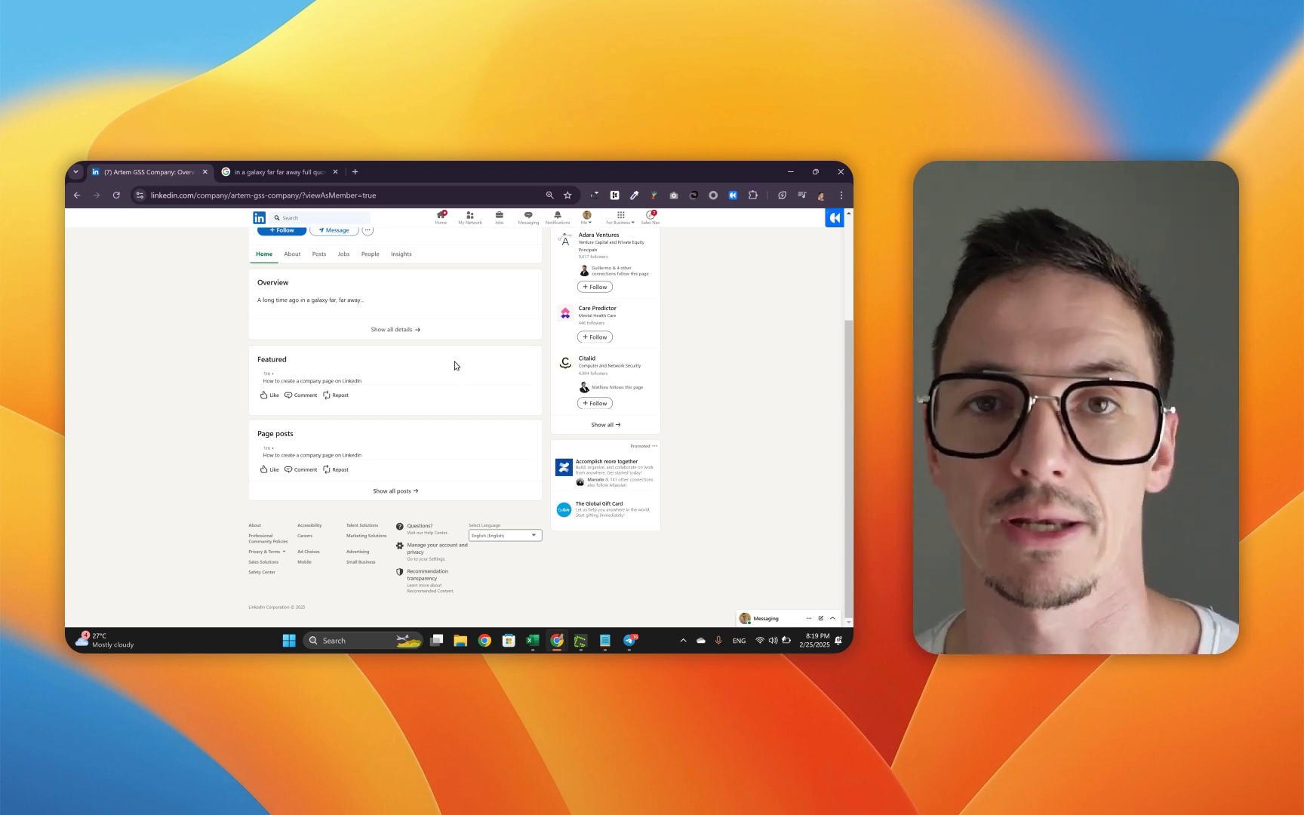
Step: Return to the admin dashboard and open the Details form with website, Marketing Services, 2-10 employees
{"action": "key", "text": "alt+Left"}
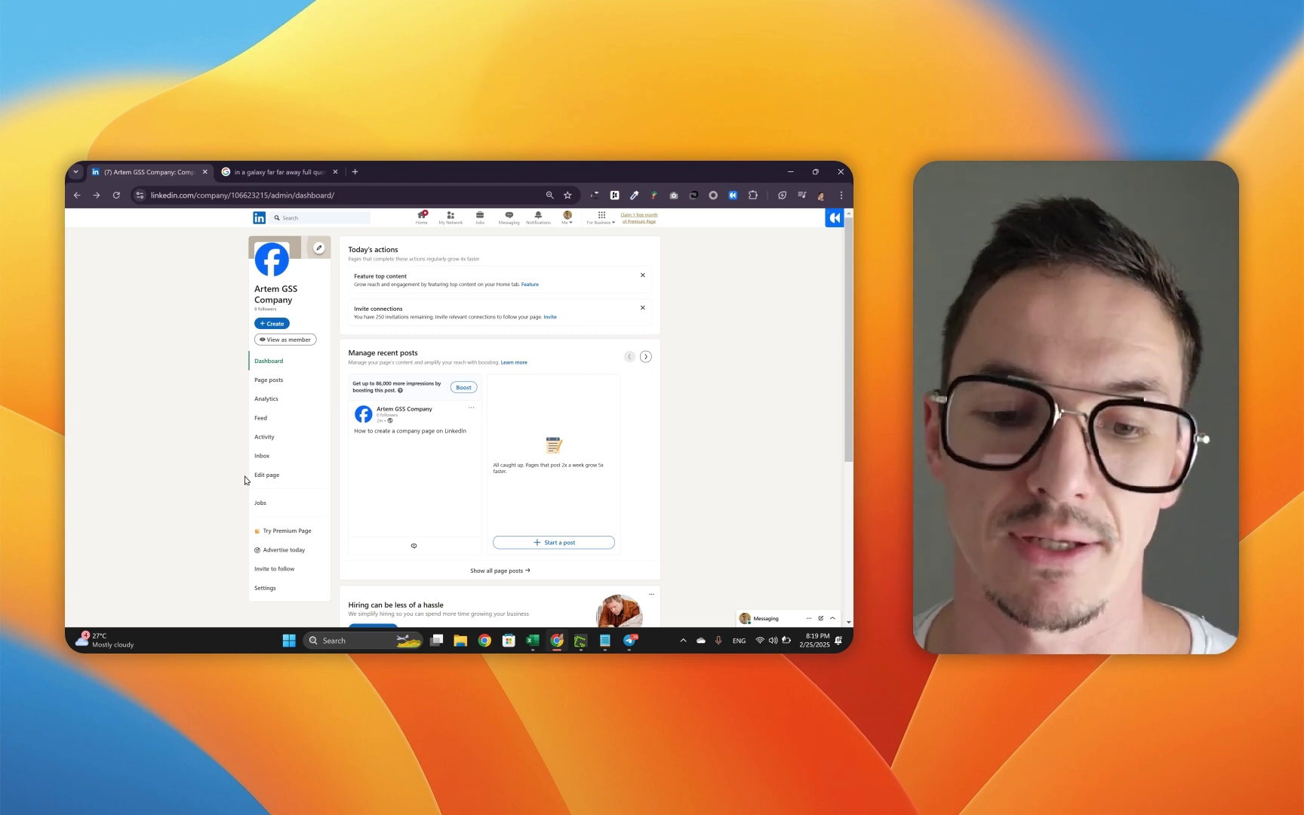
{"action": "left_click", "coordinate": [267, 476]}
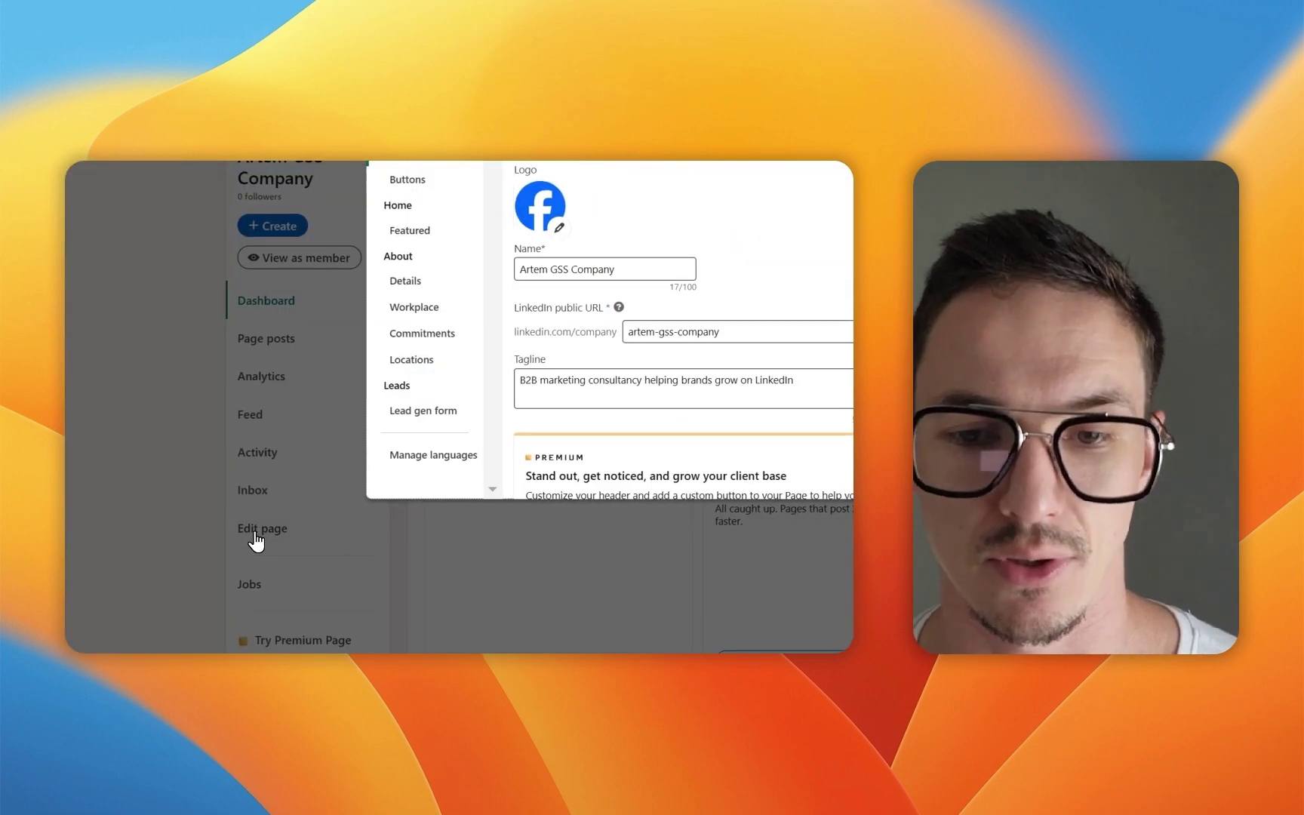
{"action": "left_click", "coordinate": [425, 291]}
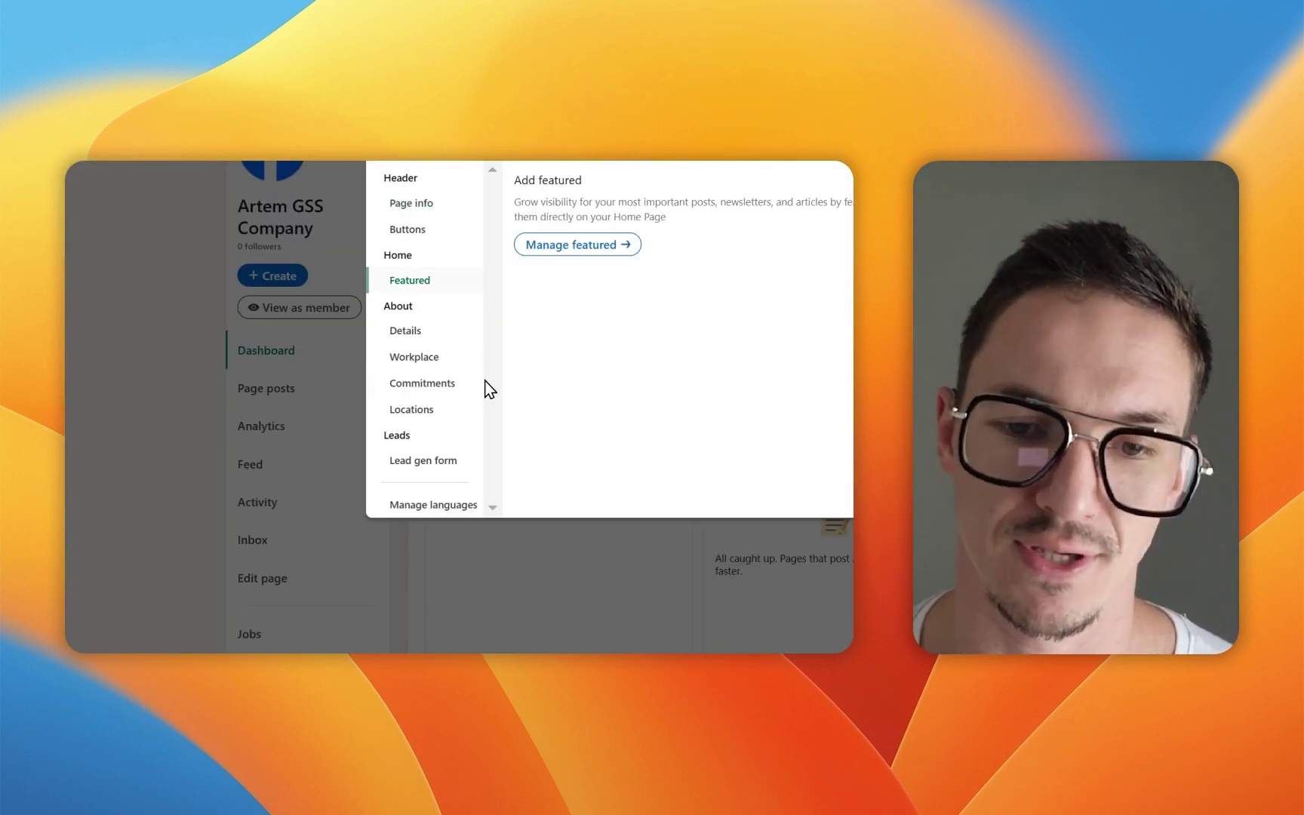
{"action": "left_click", "coordinate": [417, 333]}
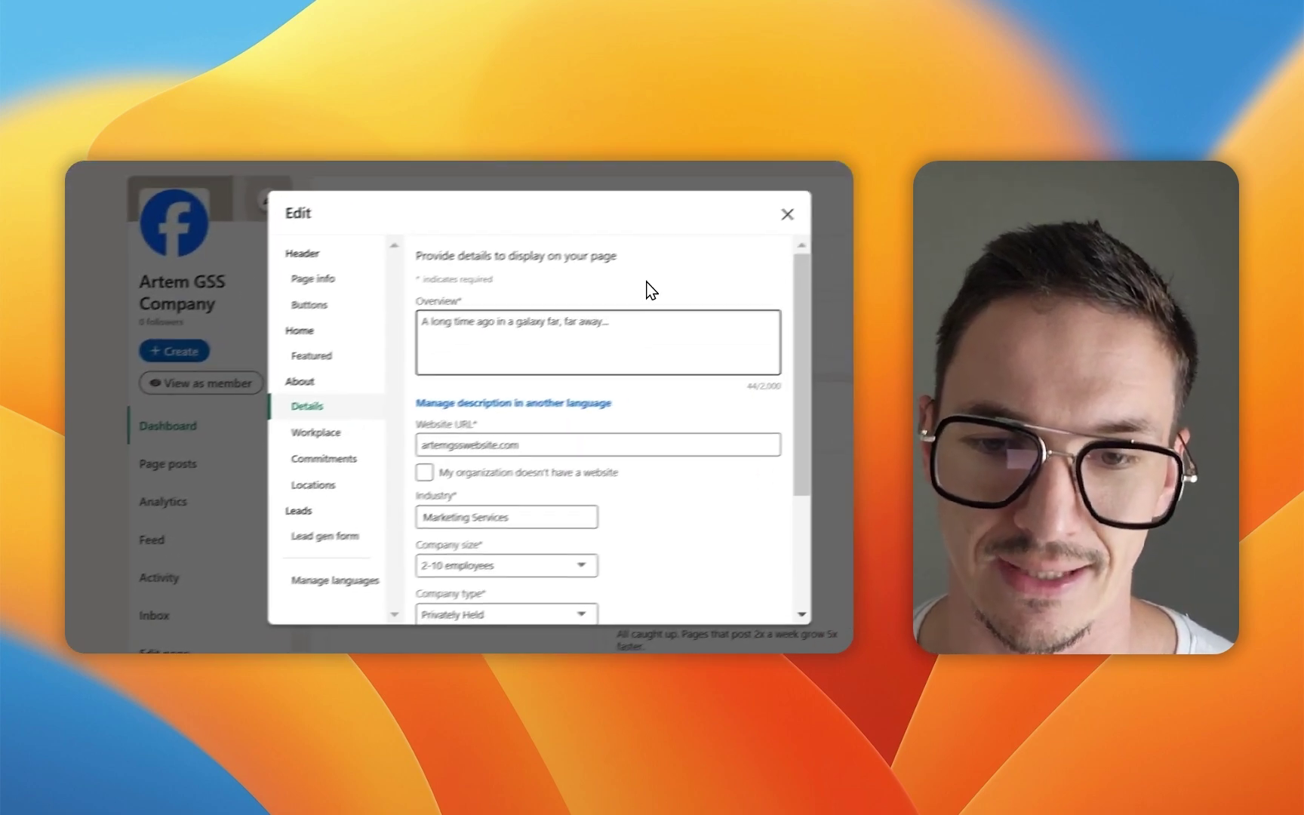
{"action": "scroll", "coordinate": [647, 290], "scroll_direction": "down", "scroll_amount": 5}
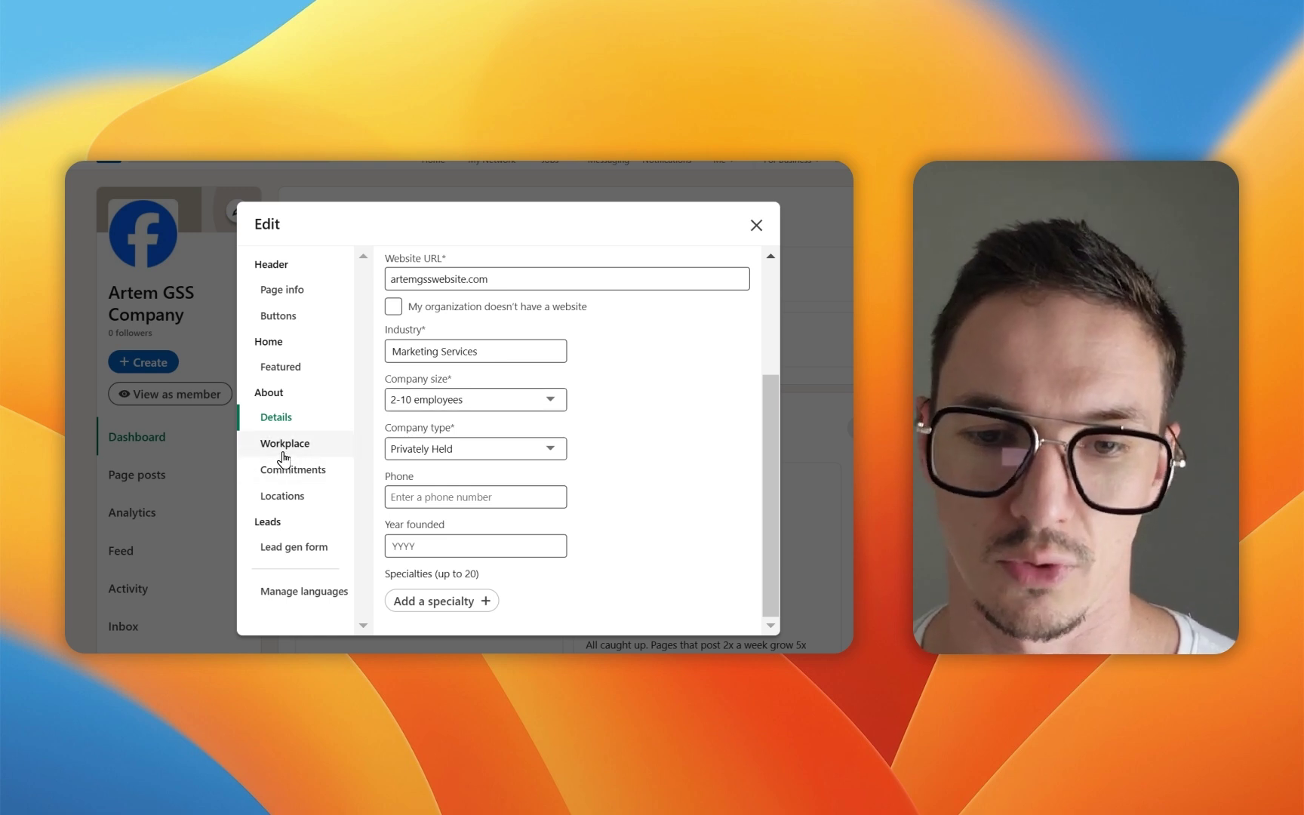
Step: Turn on the Workplace module with a Hybrid policy described as 'Describe the company's policy'
{"action": "left_click", "coordinate": [284, 453]}
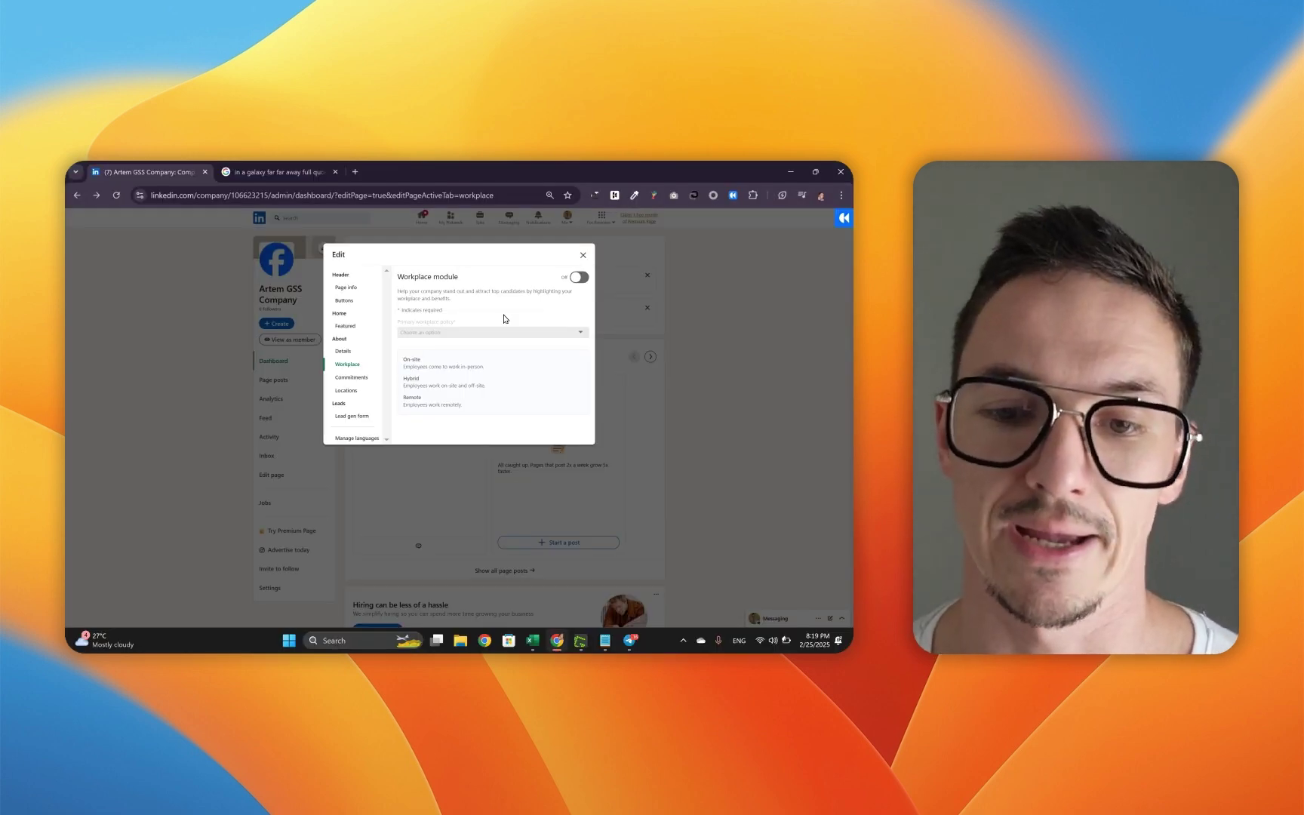
{"action": "left_click", "coordinate": [579, 279]}
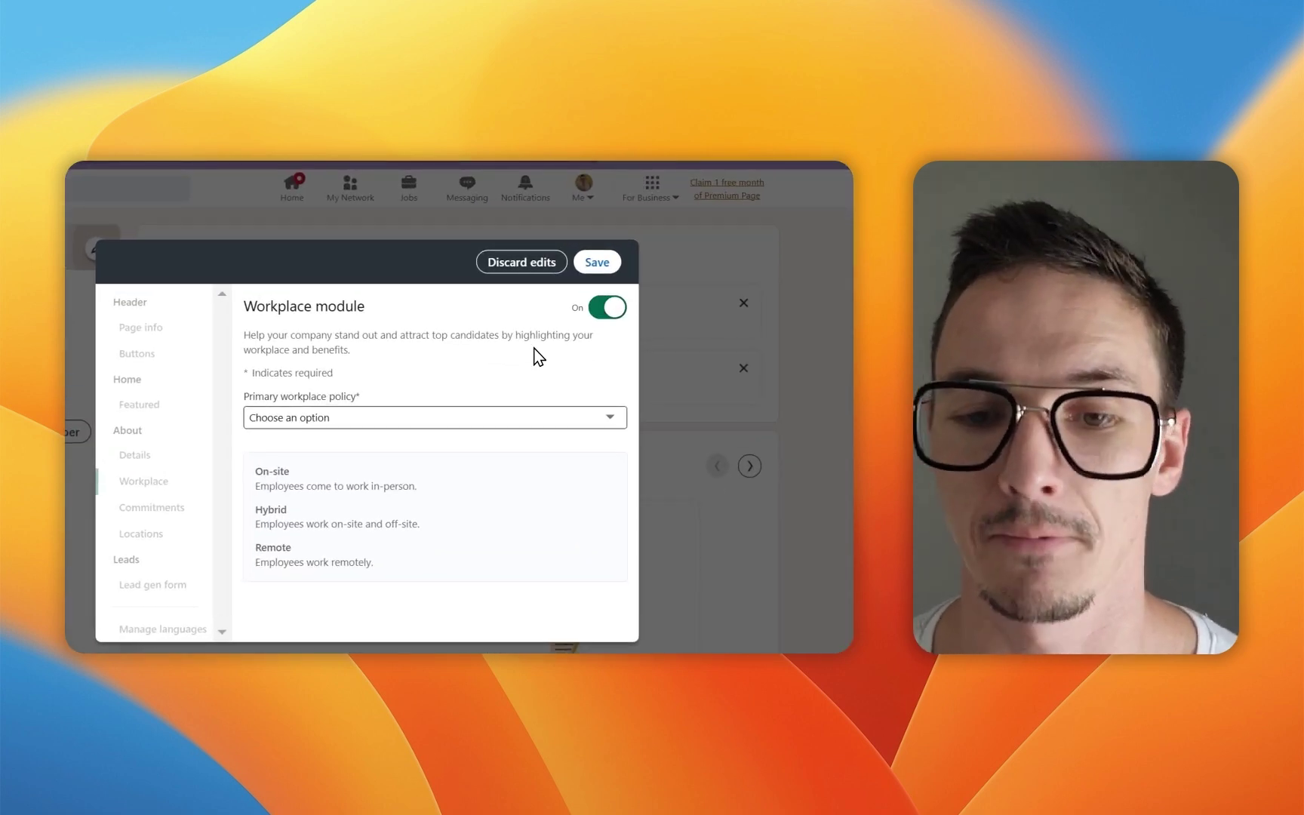
{"action": "left_click", "coordinate": [396, 421]}
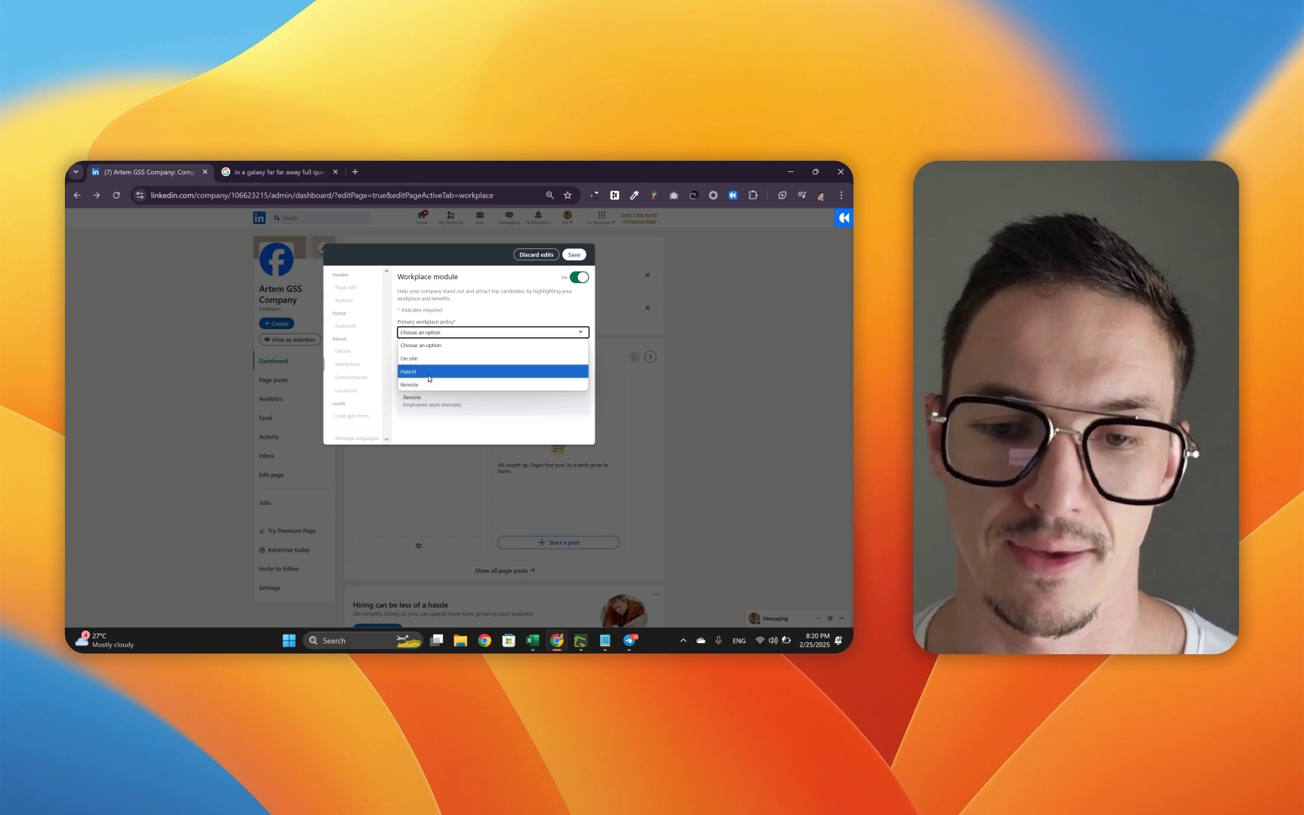
{"action": "left_click", "coordinate": [428, 374]}
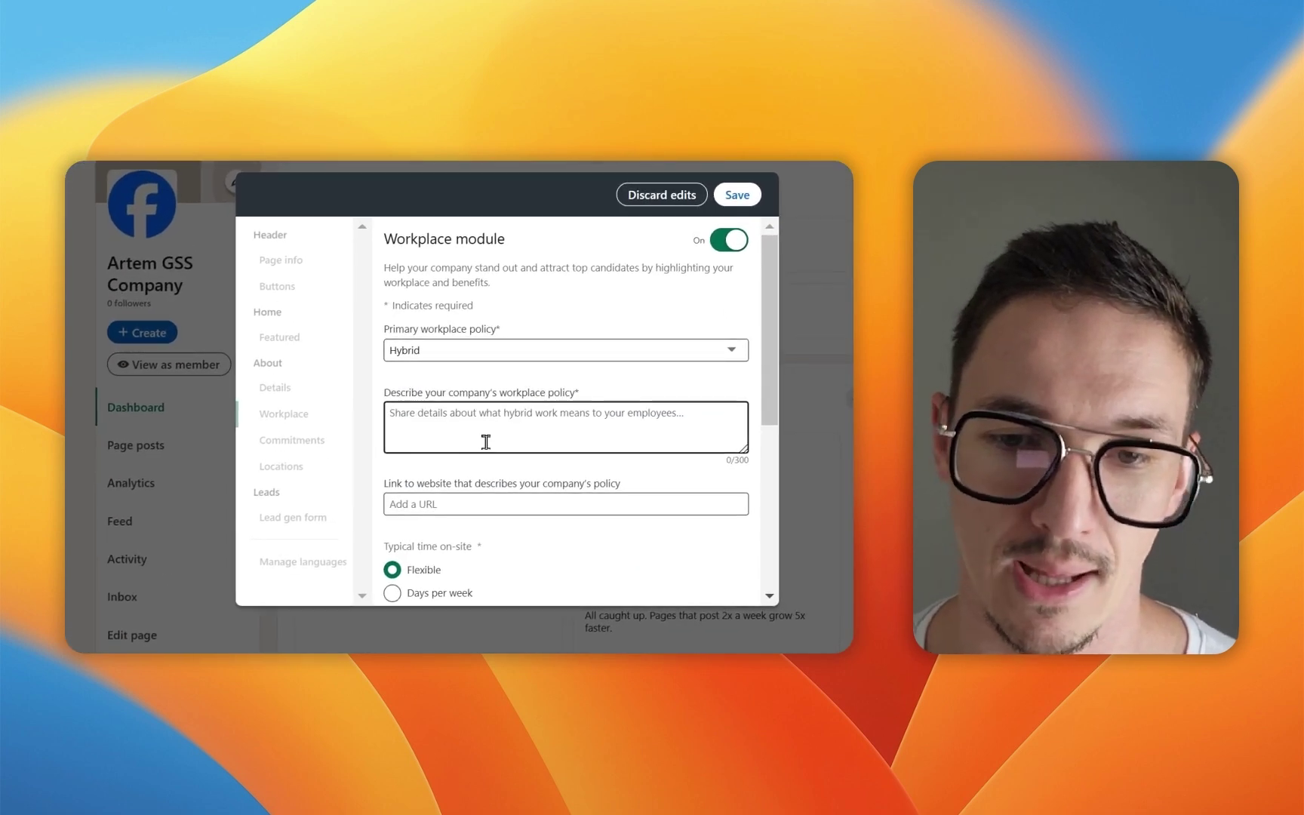
{"action": "left_click", "coordinate": [486, 441]}
{"action": "type", "text": "Desc"}
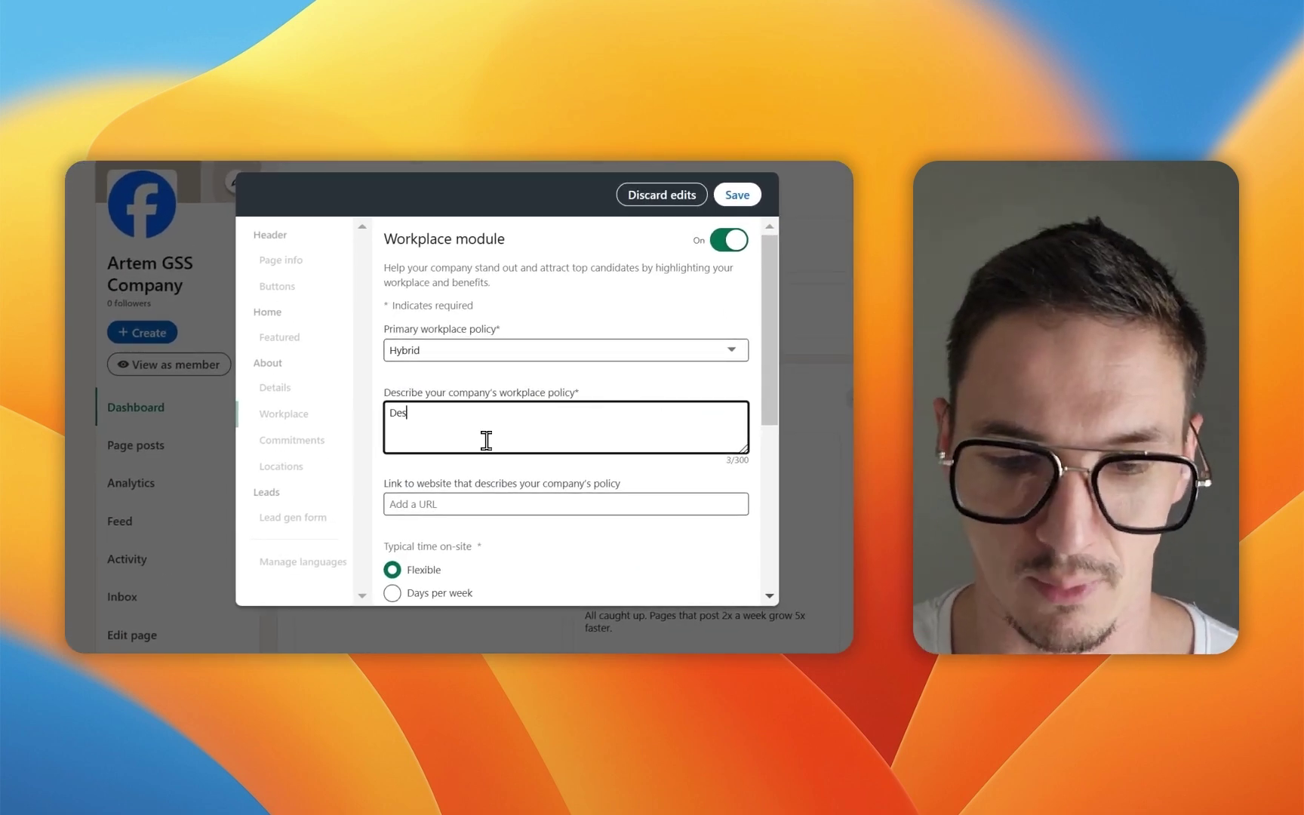
{"action": "type", "text": "rib"}
{"action": "type", "text": "e the company's policy"}
{"action": "left_click", "coordinate": [475, 503]}
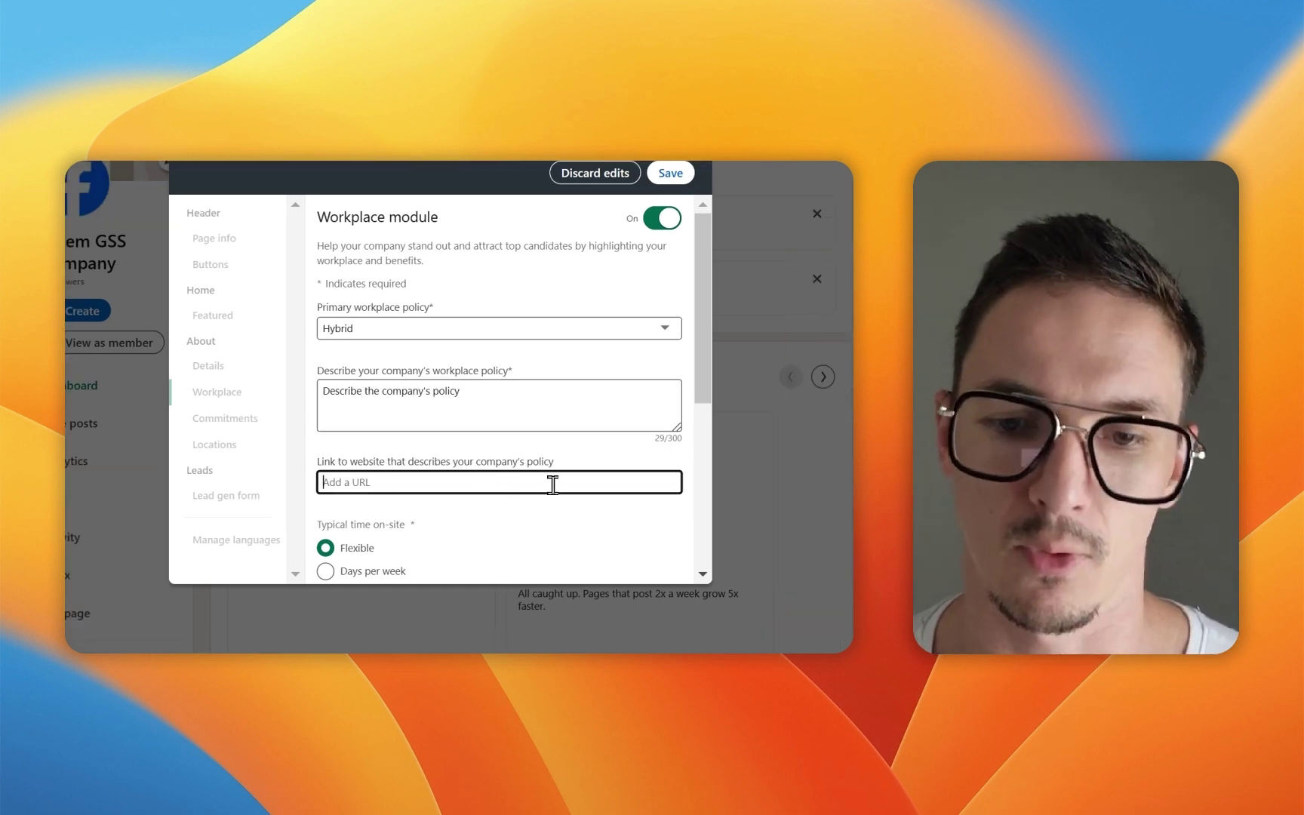
Step: Add Free Meals as a featured benefit and review the pay-adjustment and vaccine policy labels
{"action": "scroll", "coordinate": [498, 540], "scroll_direction": "down", "scroll_amount": 5}
{"action": "left_click", "coordinate": [369, 347]}
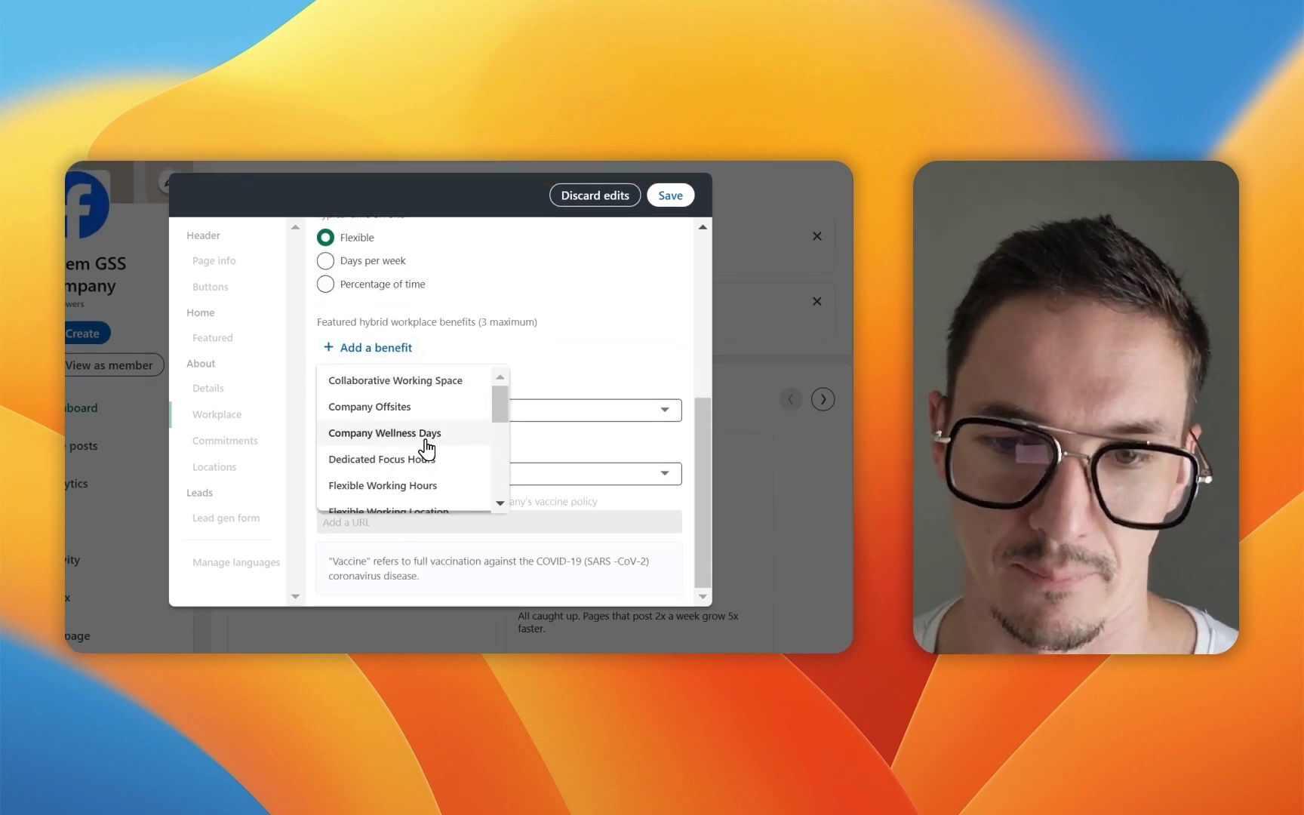
{"action": "scroll", "coordinate": [422, 447], "scroll_direction": "down", "scroll_amount": 3}
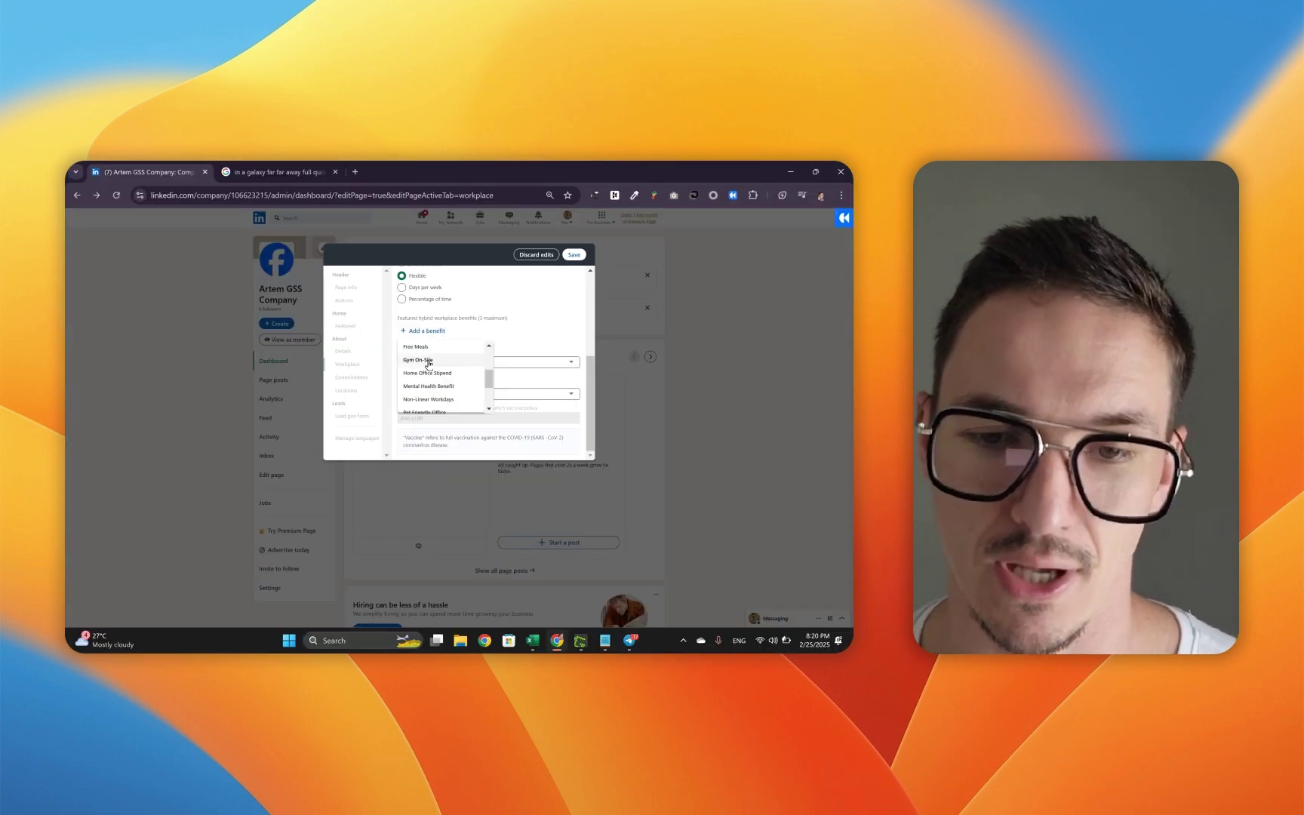
{"action": "left_click", "coordinate": [425, 346]}
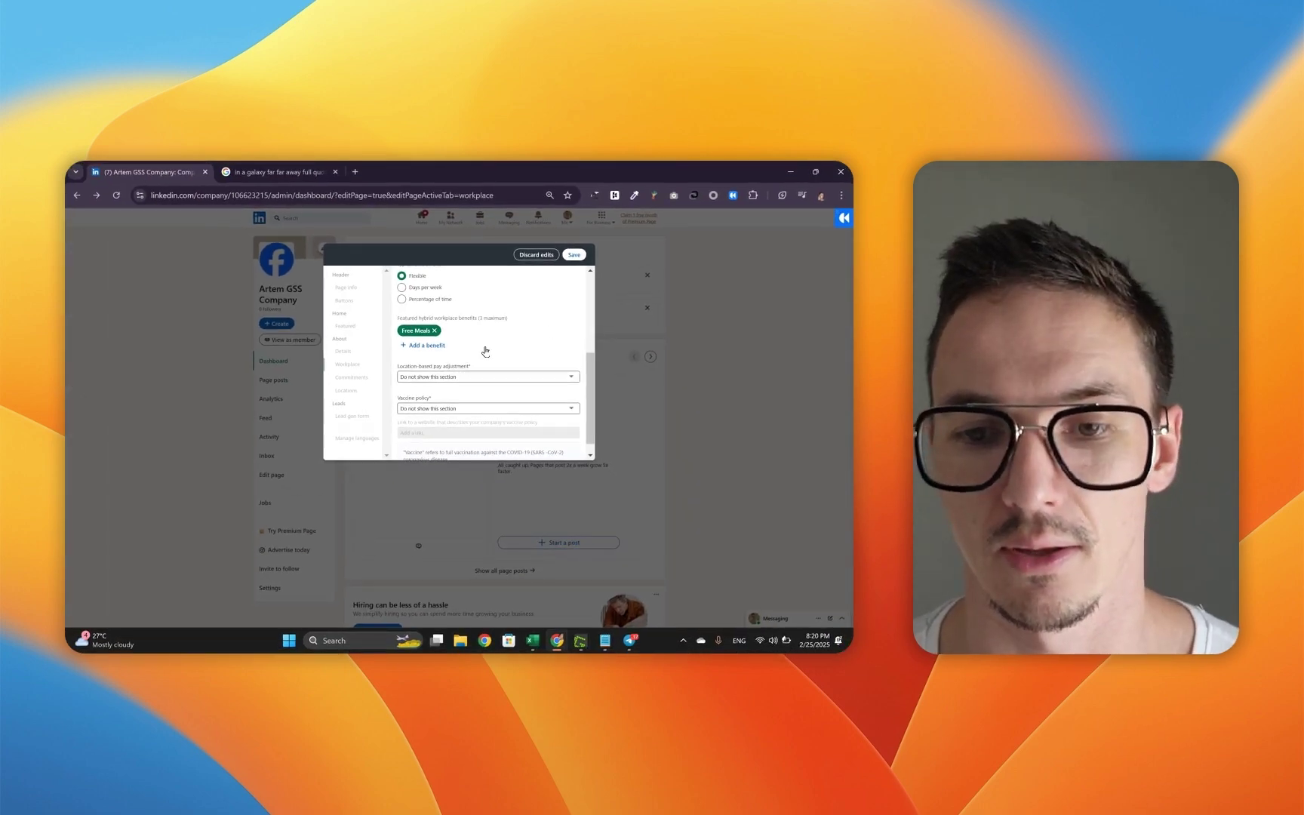
{"action": "left_click_drag", "start_coordinate": [397, 367], "coordinate": [468, 368]}
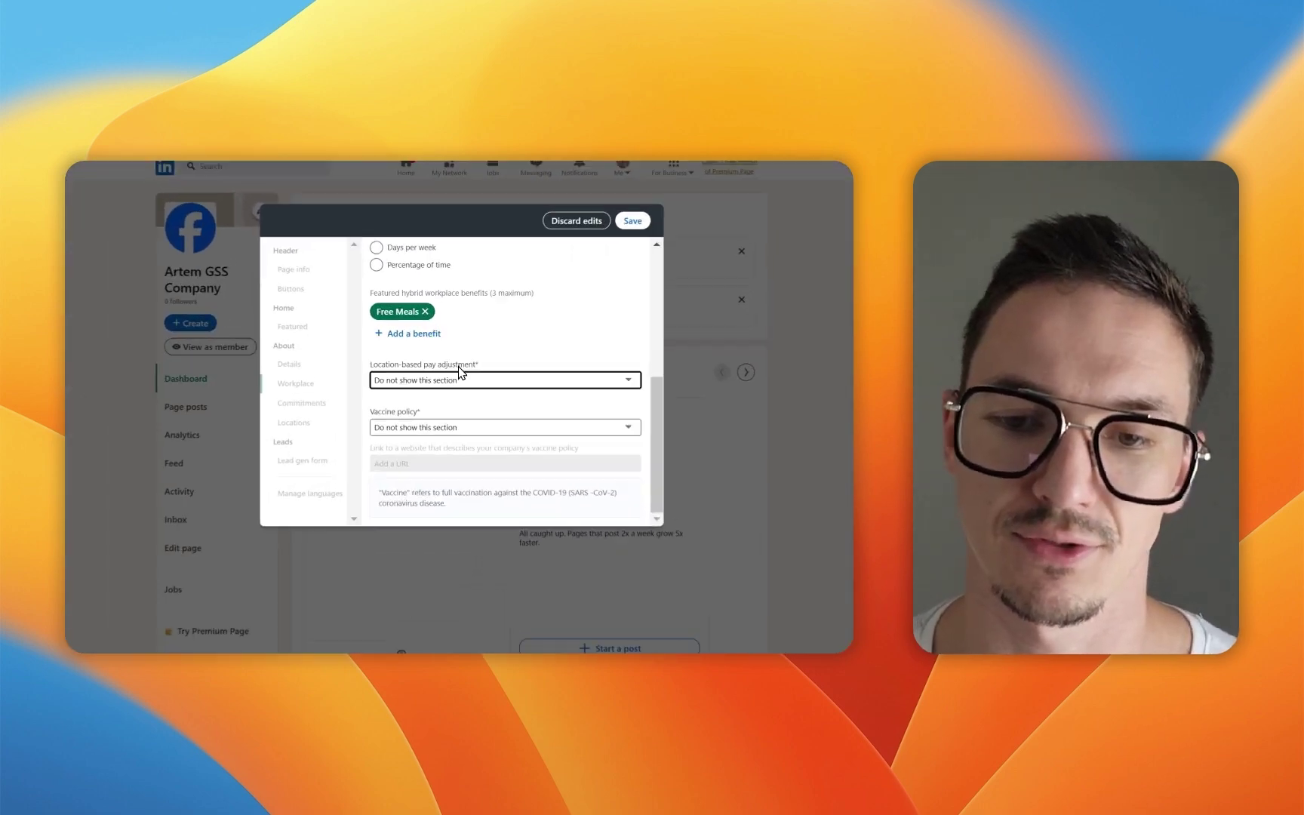
{"action": "left_click", "coordinate": [526, 372]}
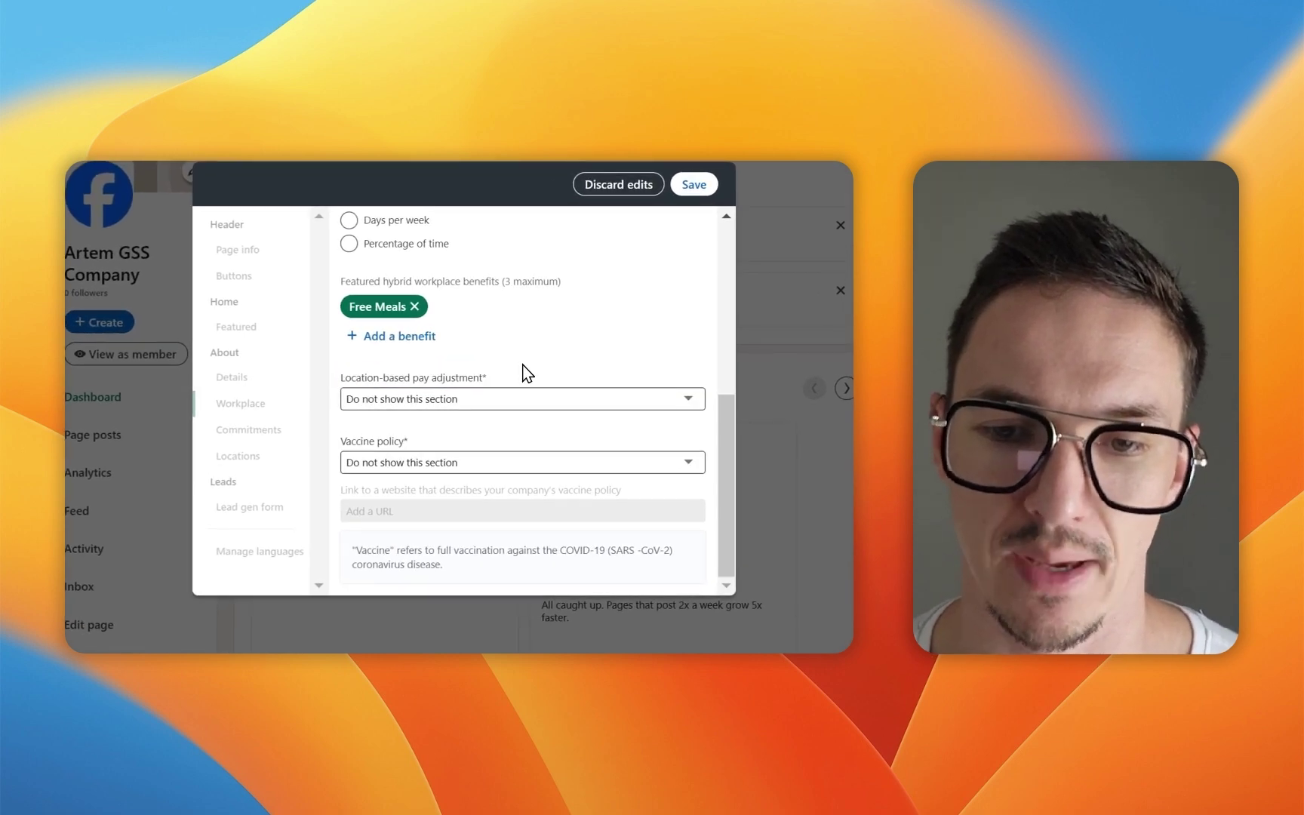
{"action": "triple_click", "coordinate": [408, 444]}
{"action": "left_click", "coordinate": [468, 445]}
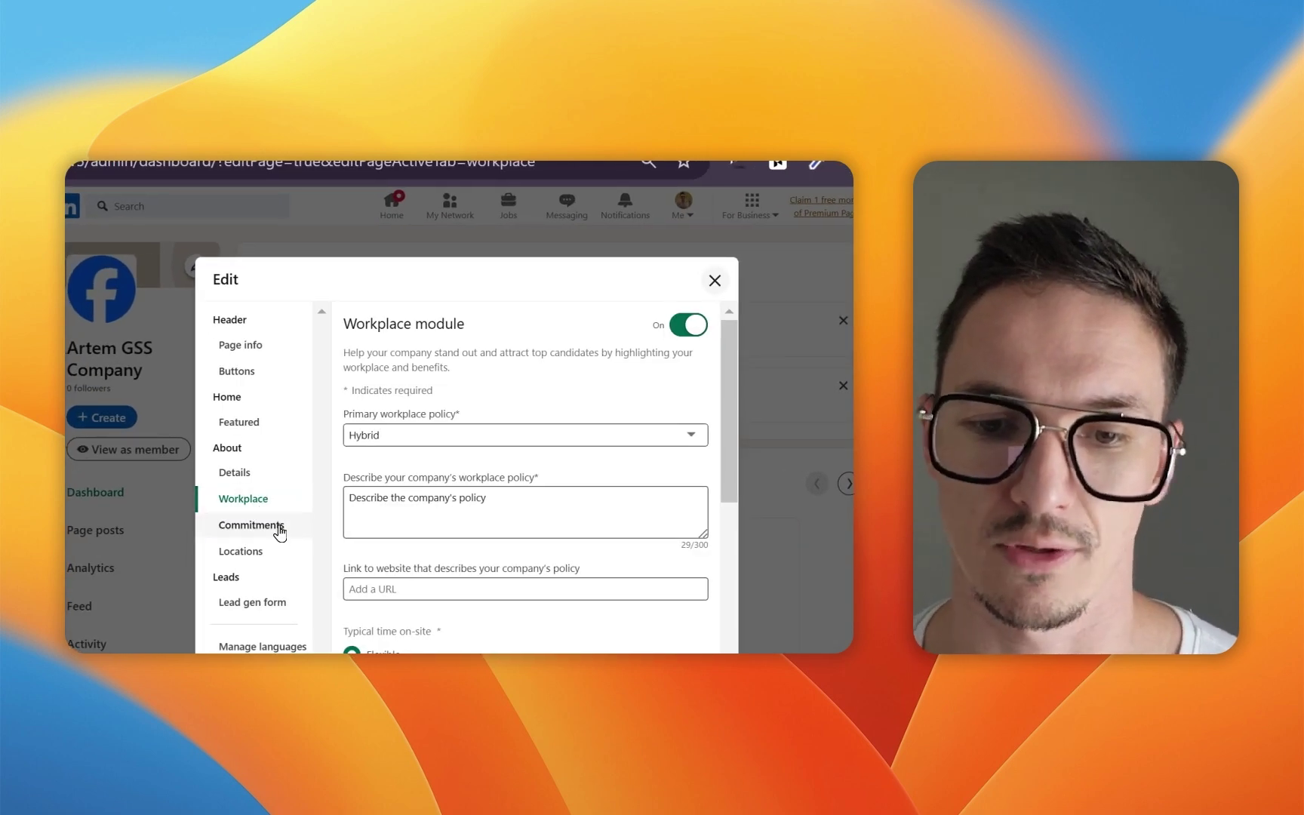
Step: Start a Work-life balance commitment with 'Some description...' and a Casual Dress perk
{"action": "left_click", "coordinate": [279, 532]}
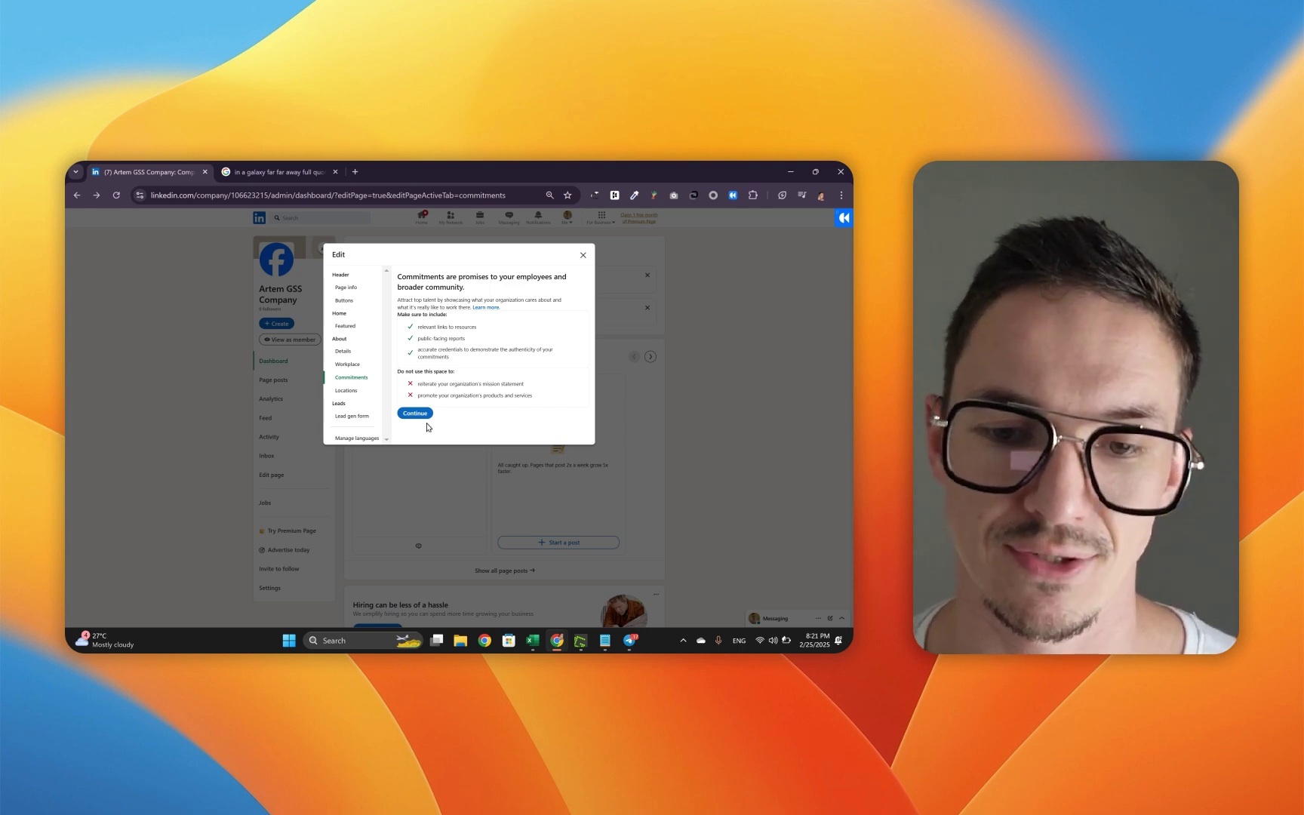
{"action": "left_click", "coordinate": [416, 414]}
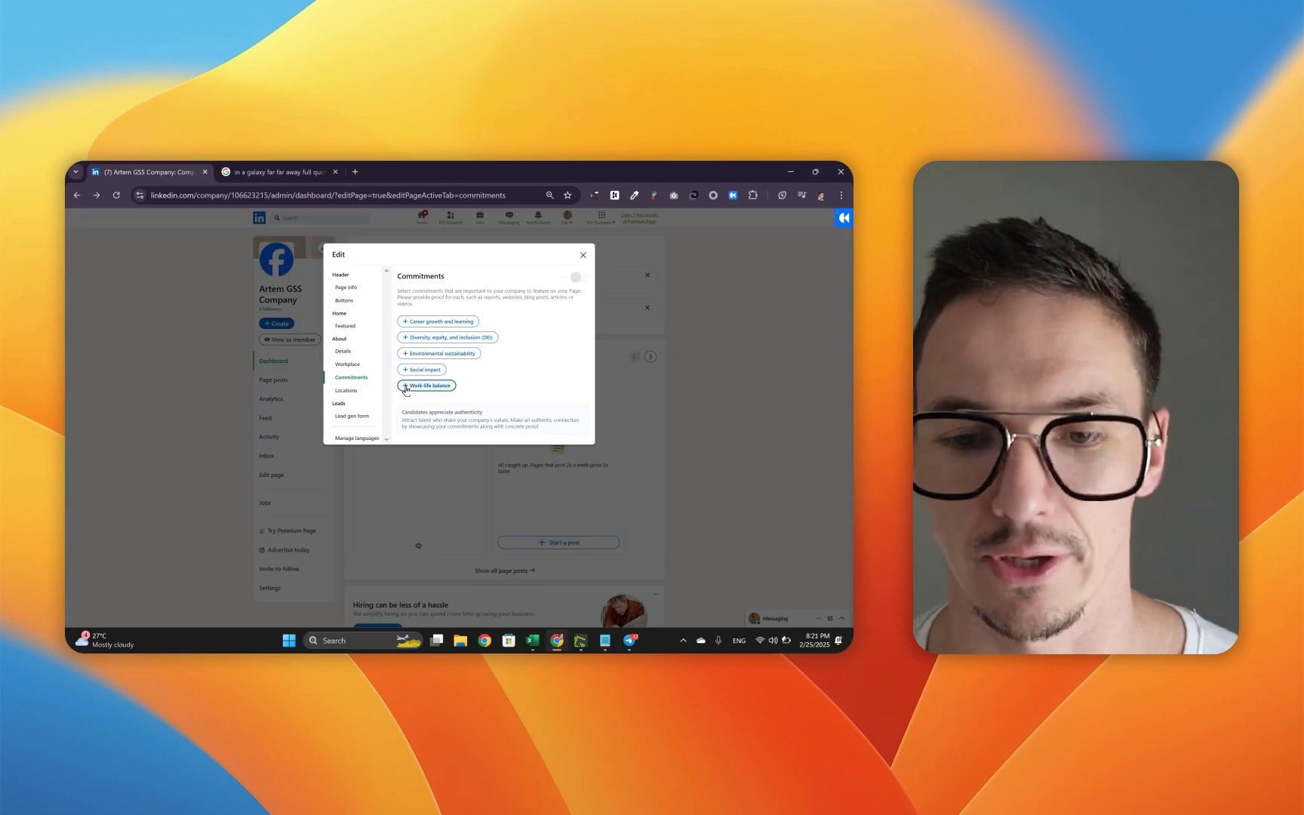
{"action": "left_click", "coordinate": [406, 386]}
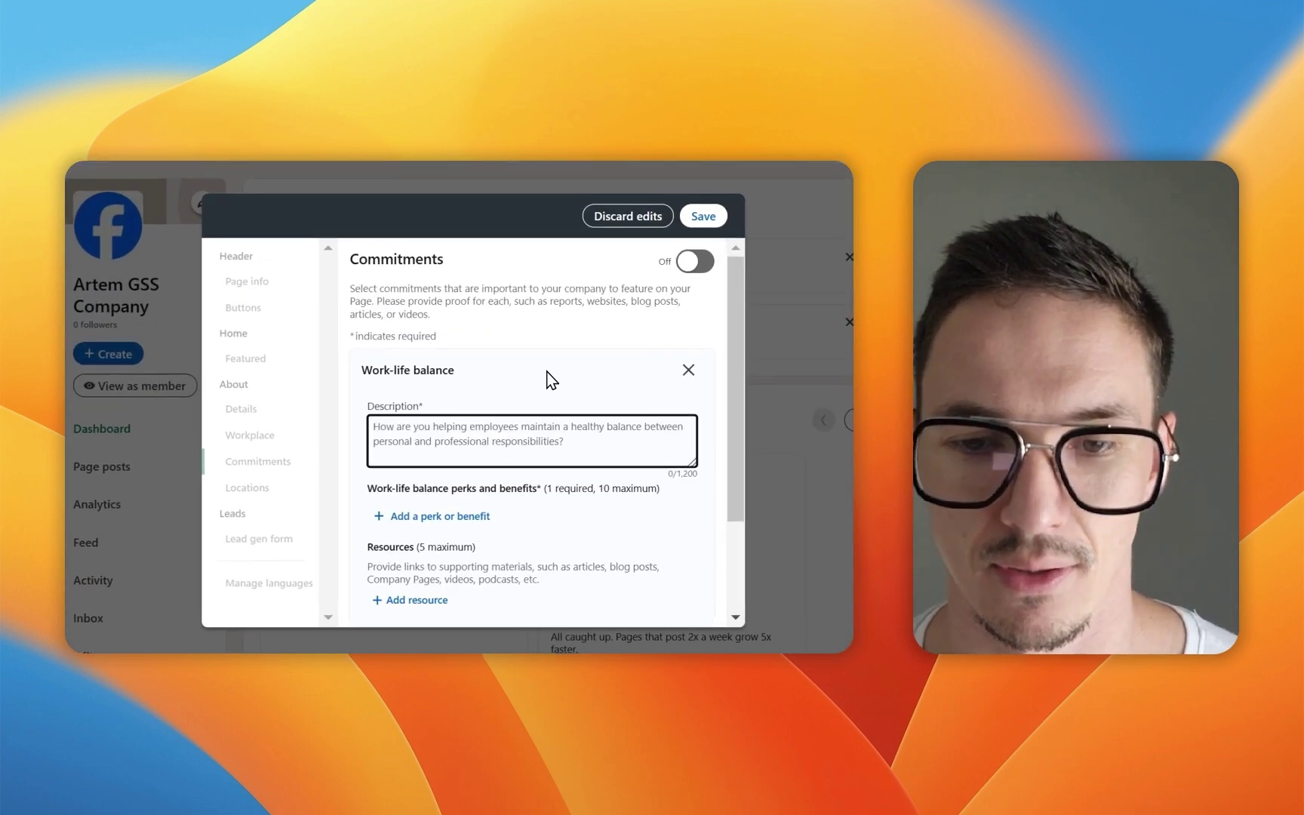
{"action": "type", "text": "Some description..."}
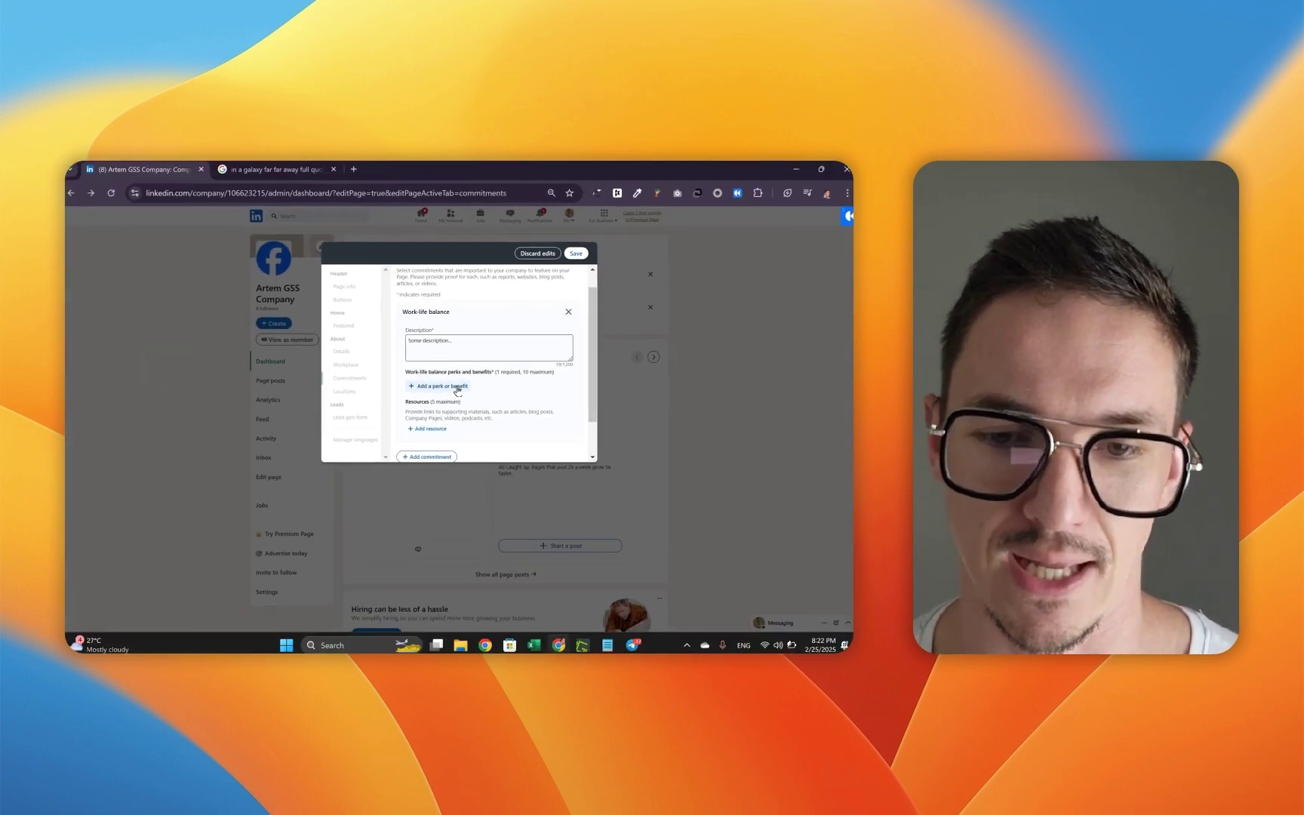
{"action": "left_click", "coordinate": [456, 388]}
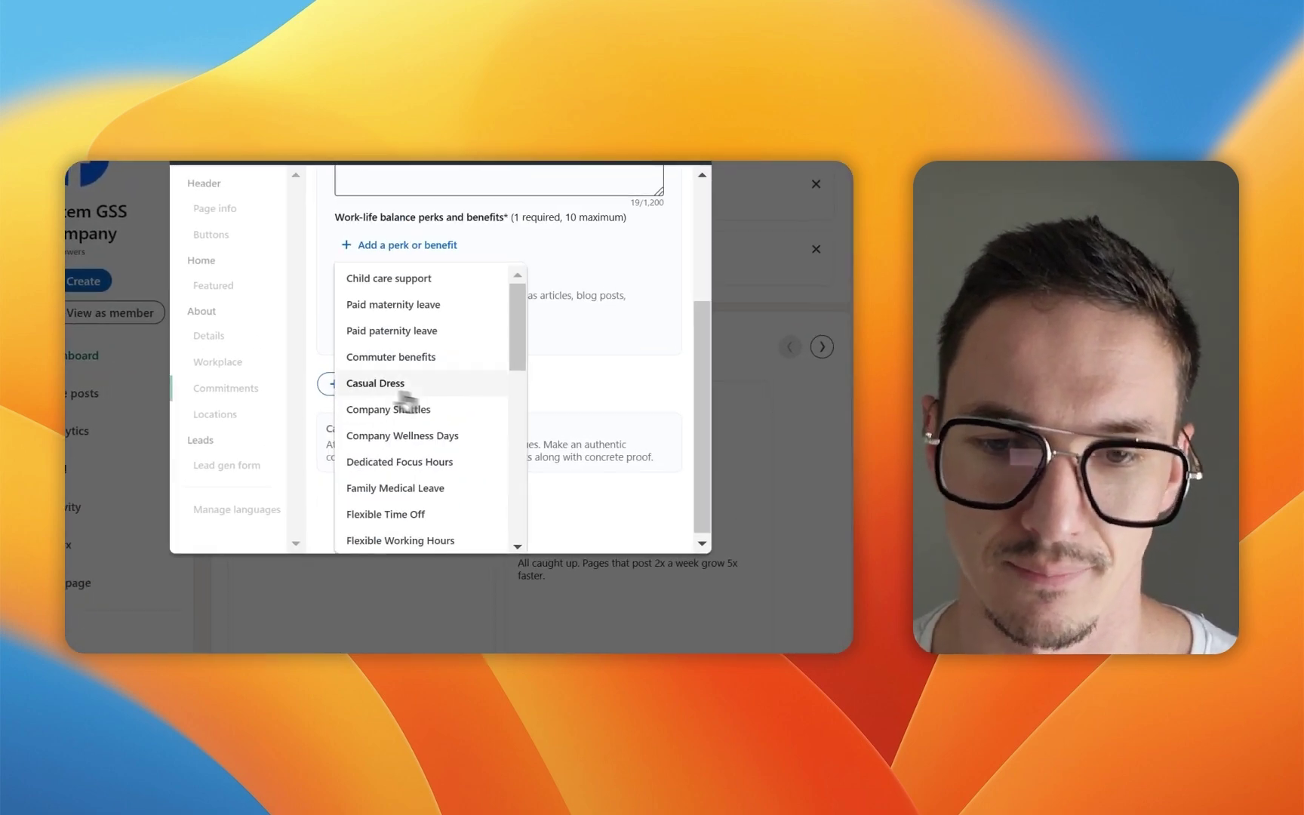
{"action": "left_click", "coordinate": [402, 387]}
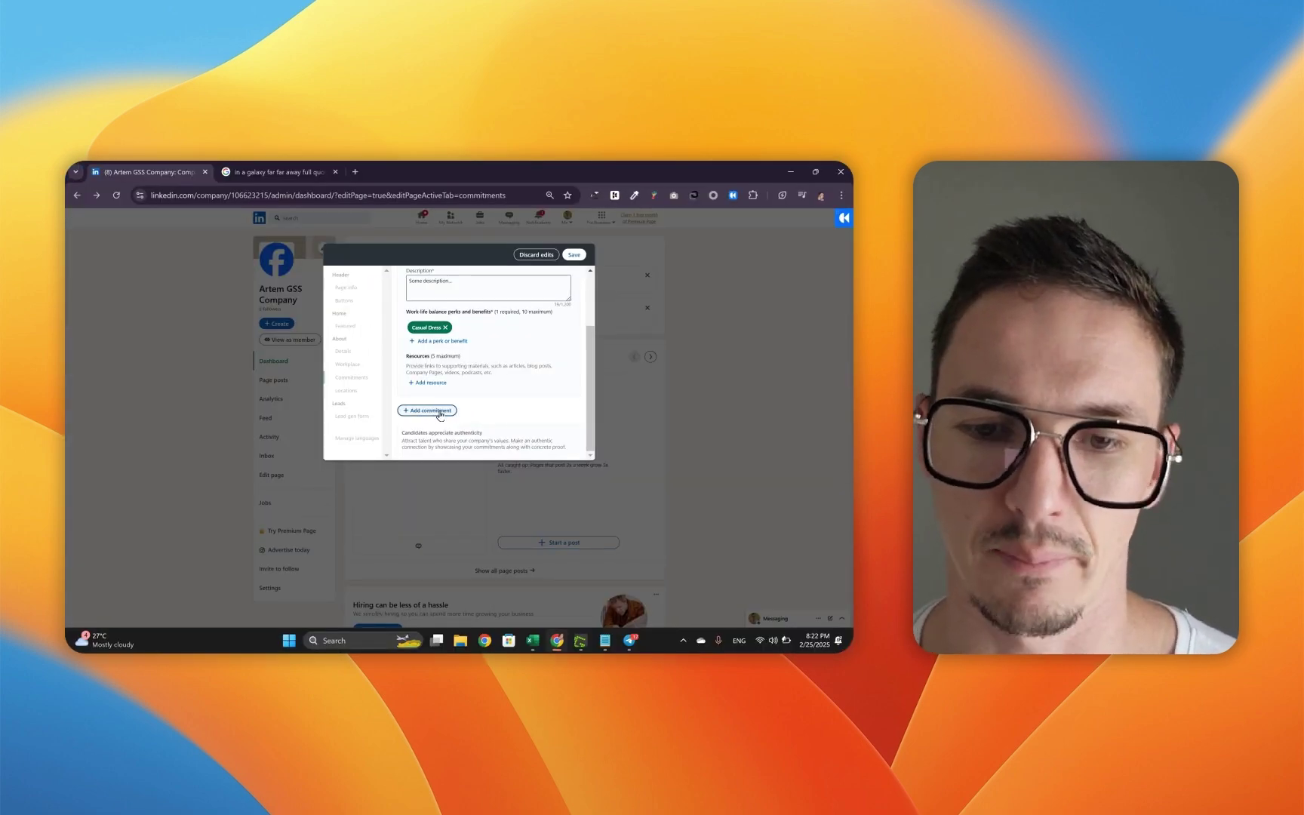
Step: Lengthen the description past 50 characters by repeating it, and save the commitment
{"action": "scroll", "coordinate": [495, 408], "scroll_direction": "up", "scroll_amount": 2}
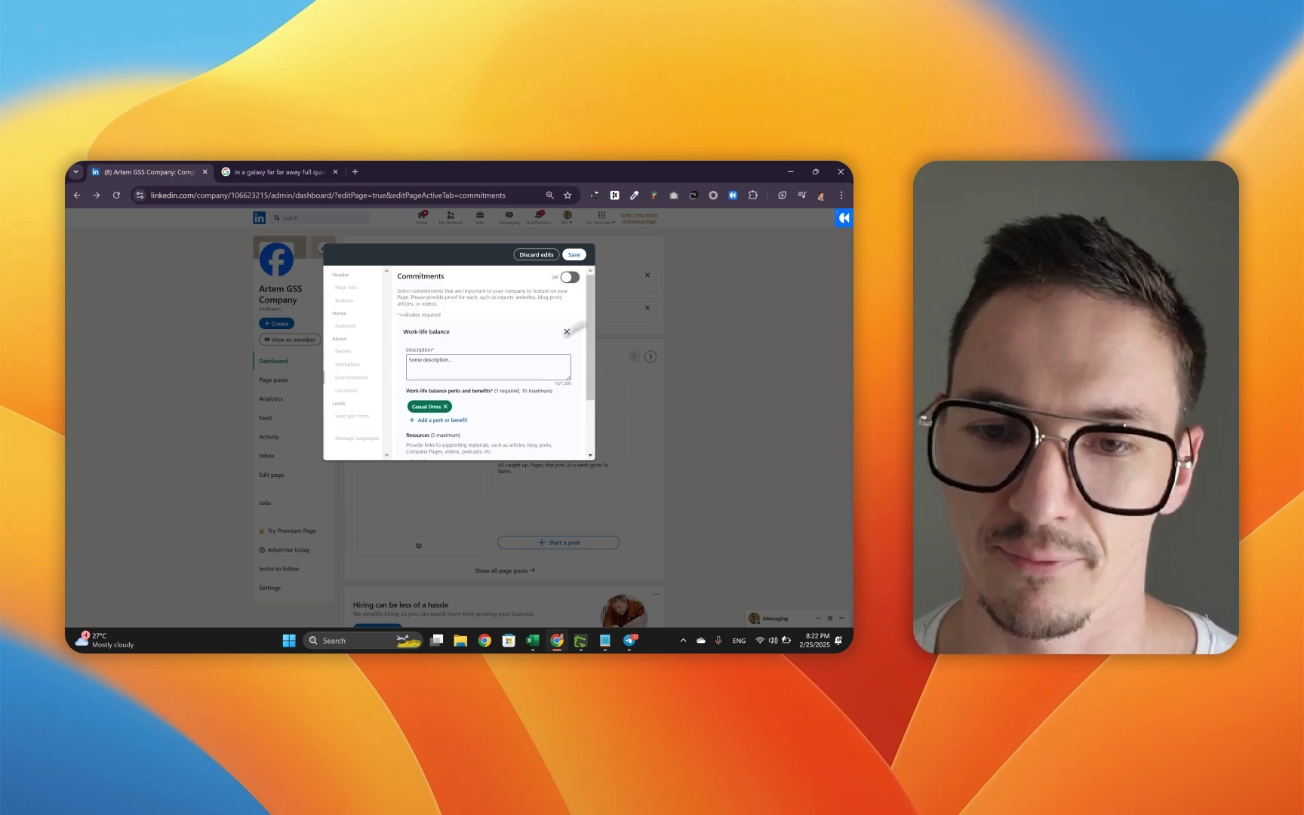
{"action": "left_click", "coordinate": [573, 258]}
{"action": "triple_click", "coordinate": [418, 363]}
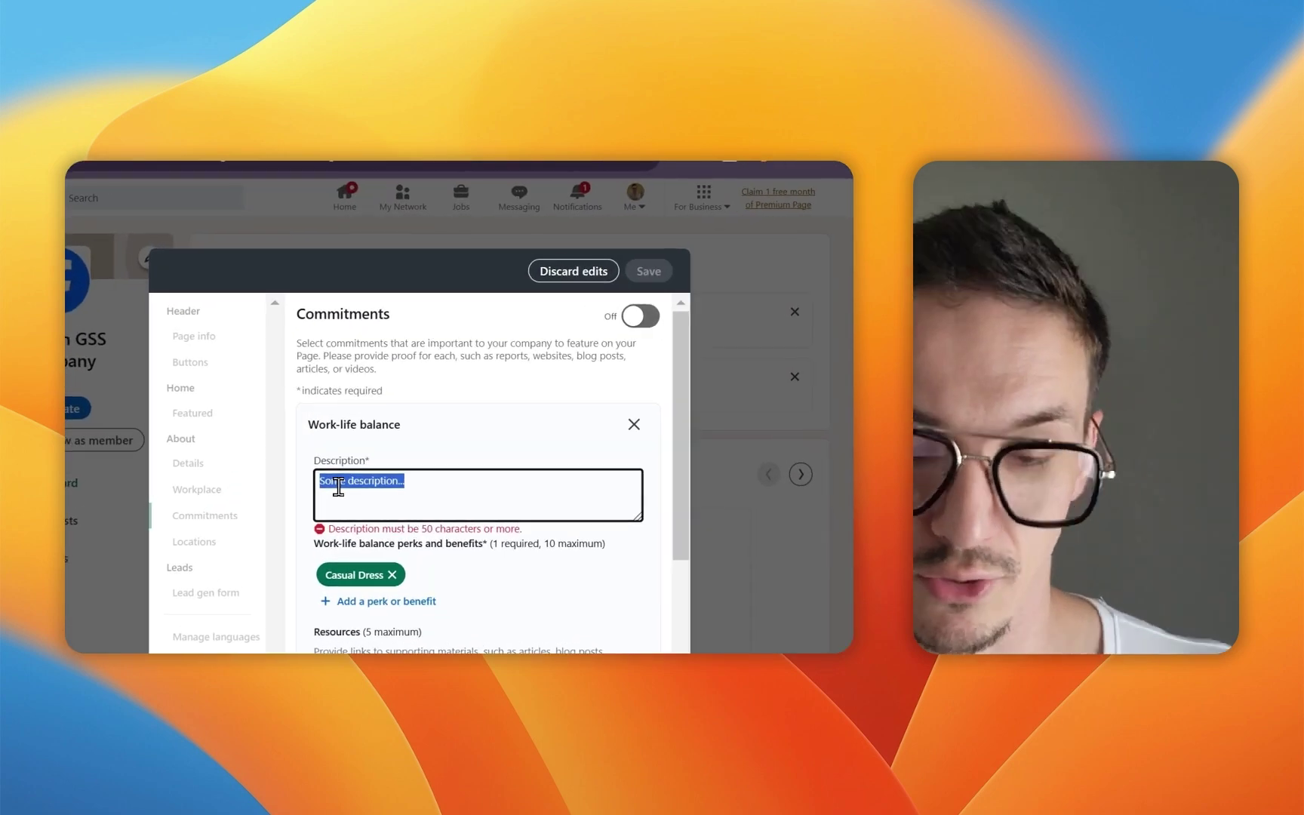
{"action": "key", "text": "ctrl+c"}
{"action": "key", "text": "ctrl+v"}
{"action": "key", "text": "ctrl+v"}
{"action": "key", "text": "ctrl+v"}
{"action": "key", "text": "ctrl+v"}
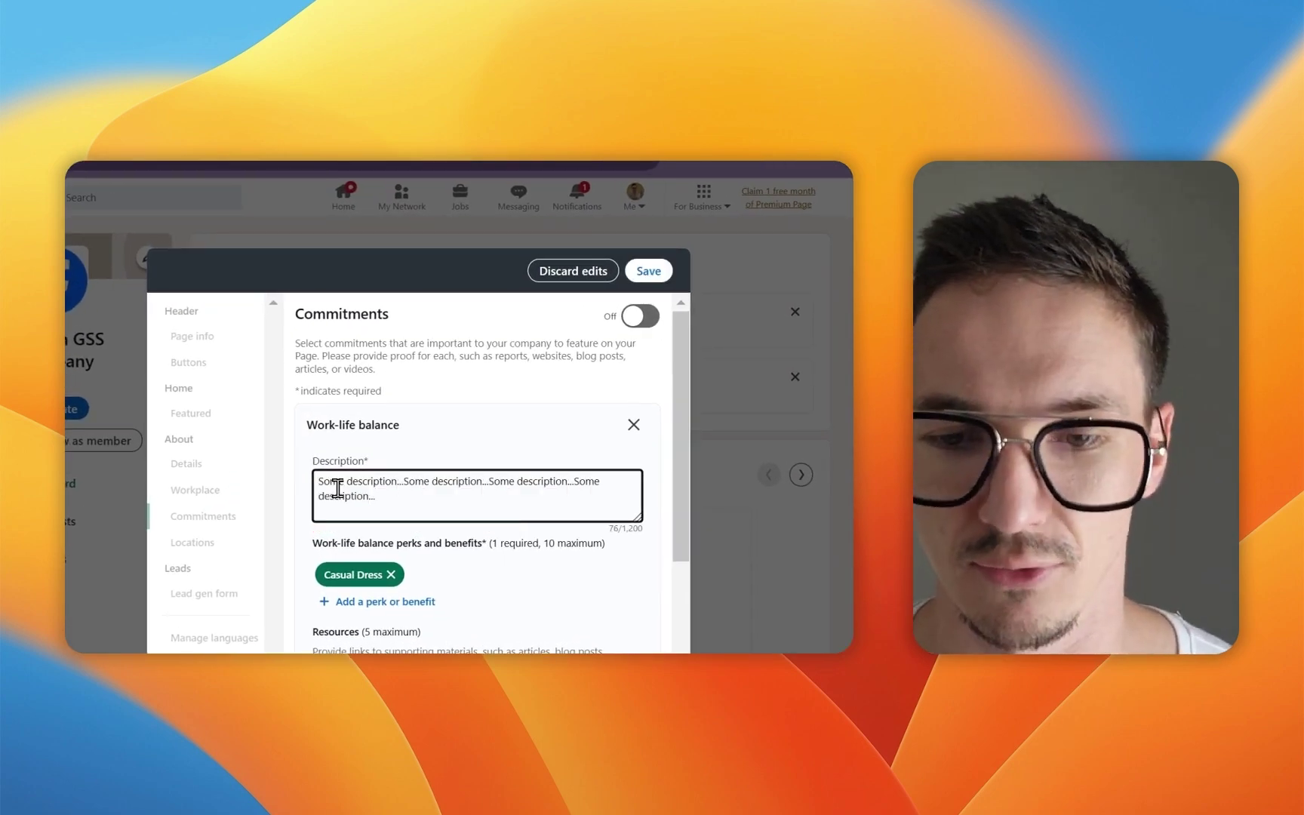
{"action": "left_click", "coordinate": [648, 271]}
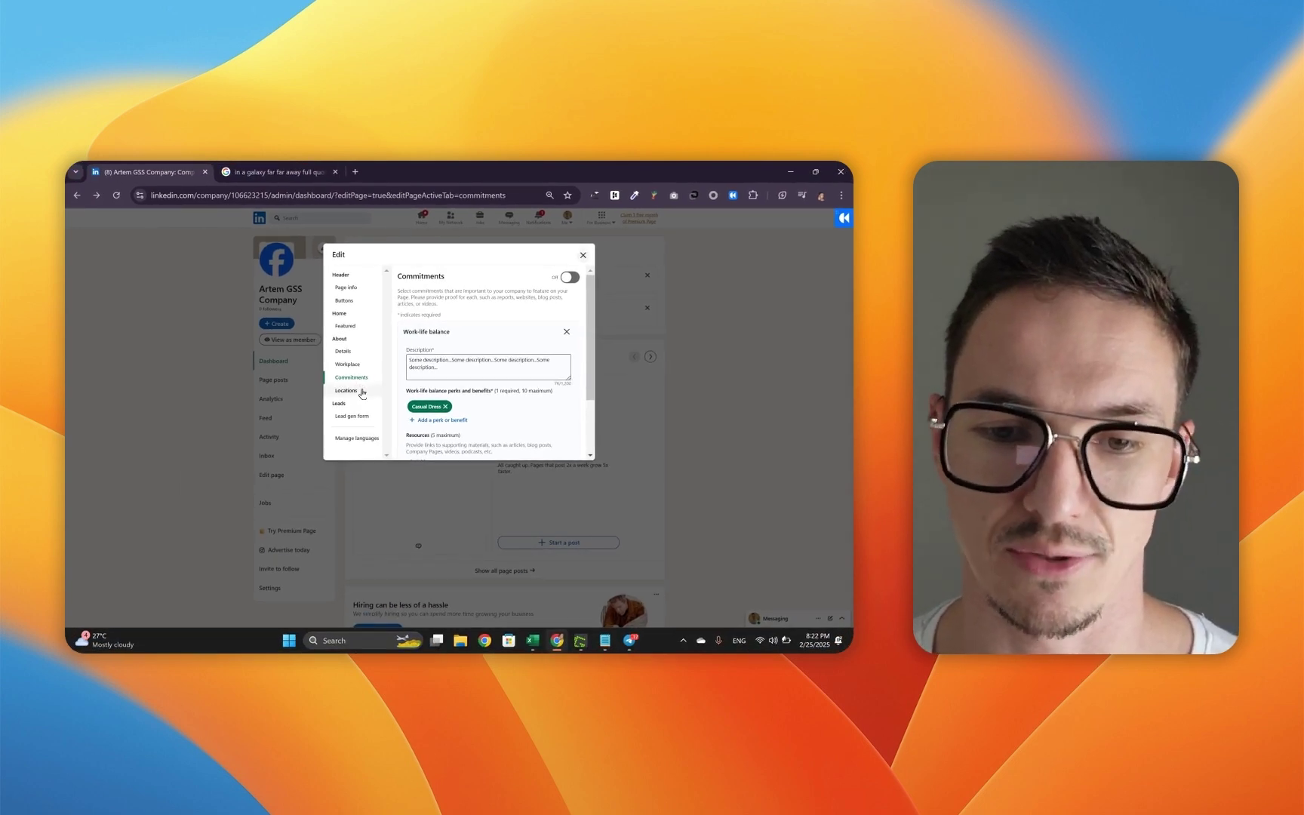
Step: Open the Locations settings showing the Headquarters (Primary) address
{"action": "left_click", "coordinate": [361, 392]}
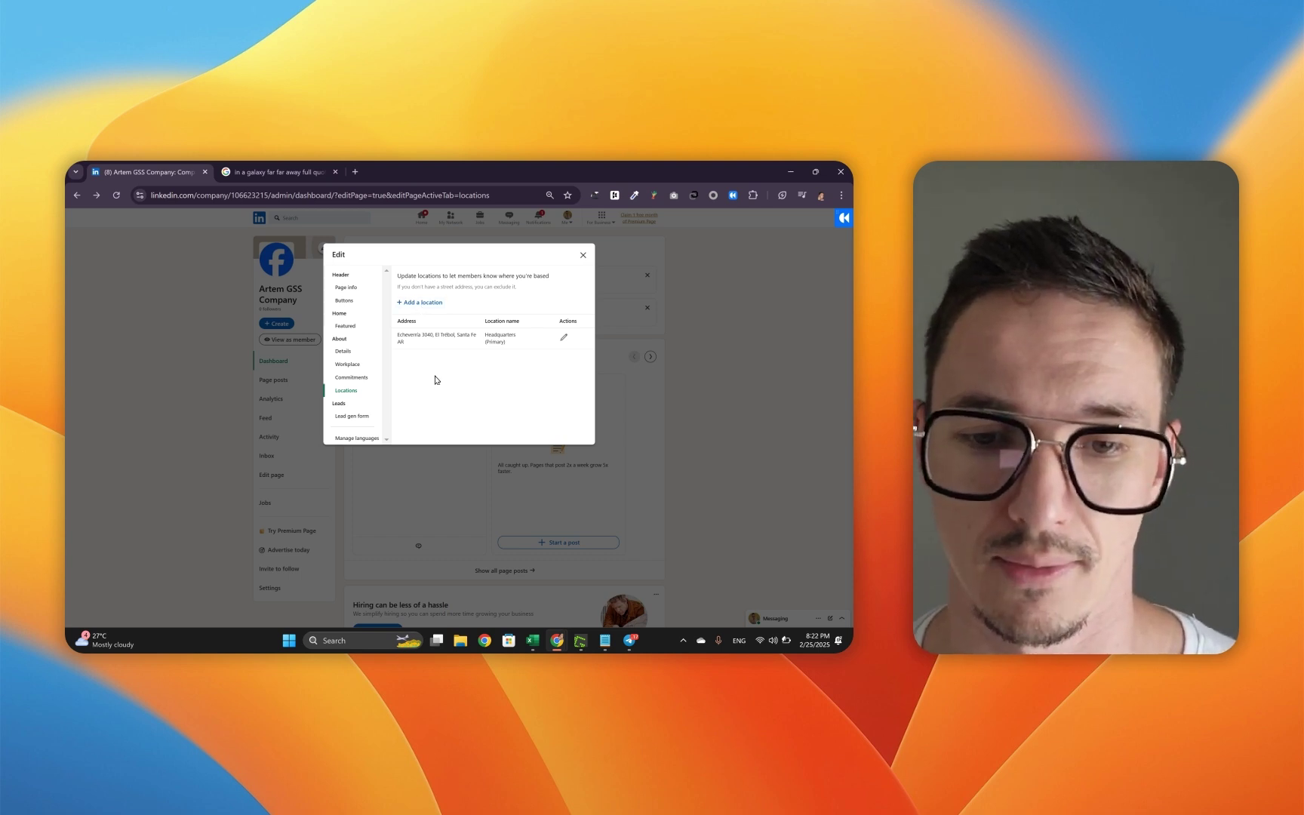
Step: Turn the lead gen form on with Start free trial as the initial call-to-action
{"action": "left_click", "coordinate": [352, 417]}
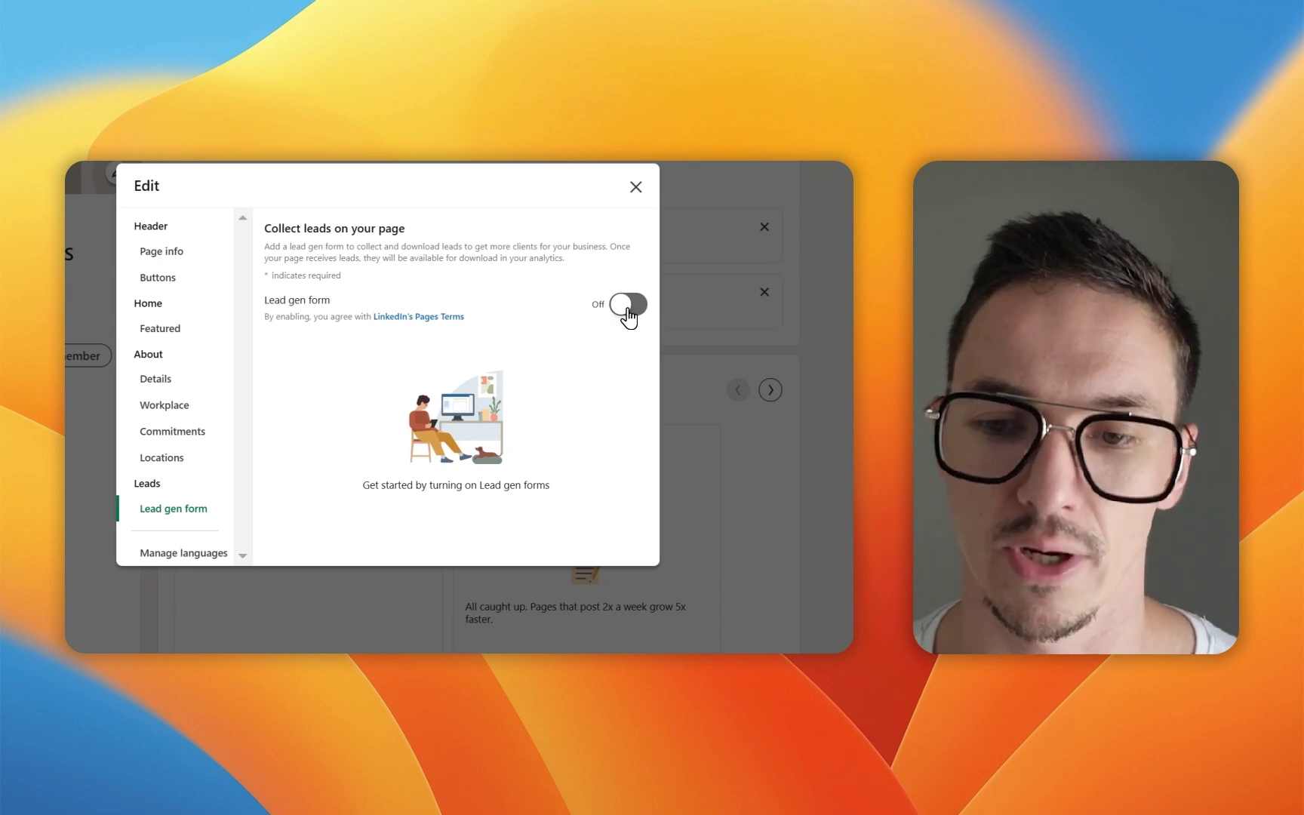
{"action": "left_click", "coordinate": [628, 305]}
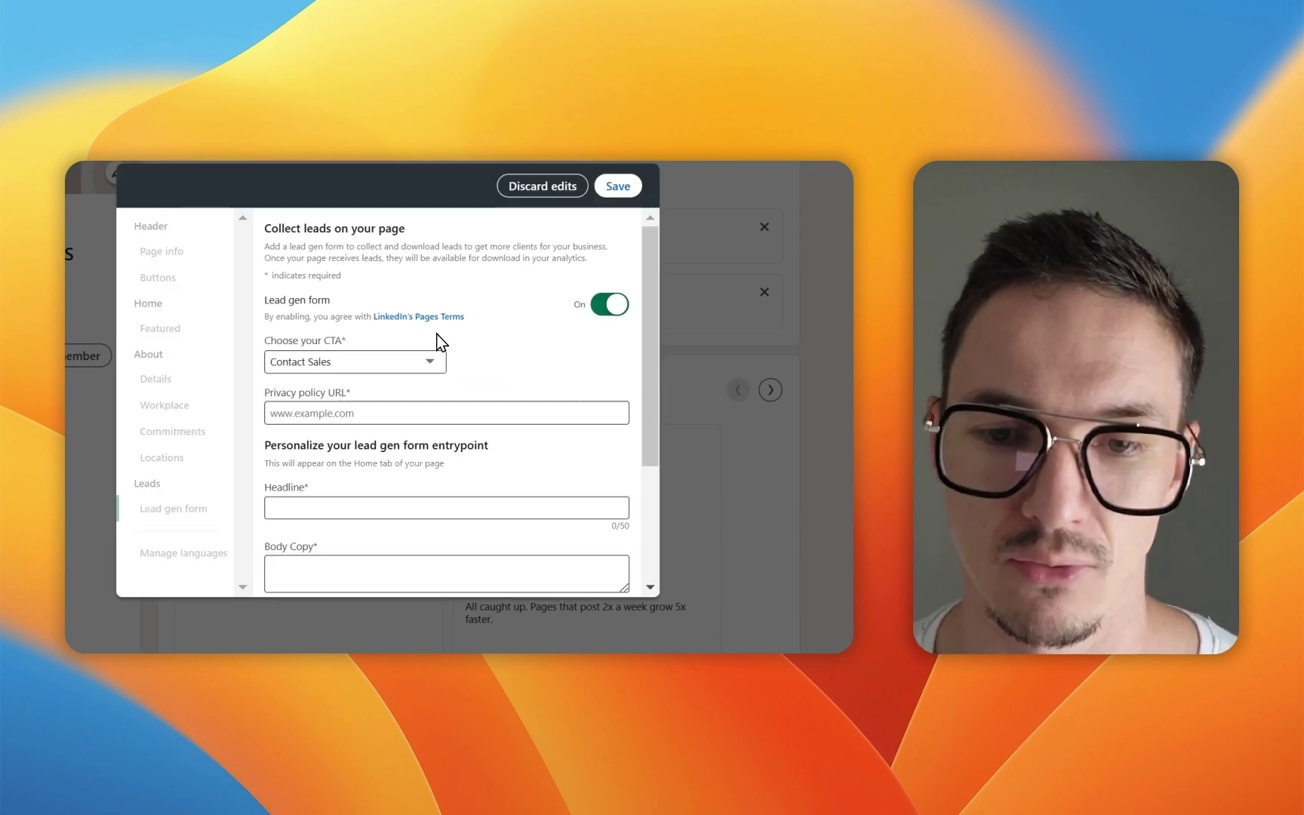
{"action": "left_click", "coordinate": [427, 362]}
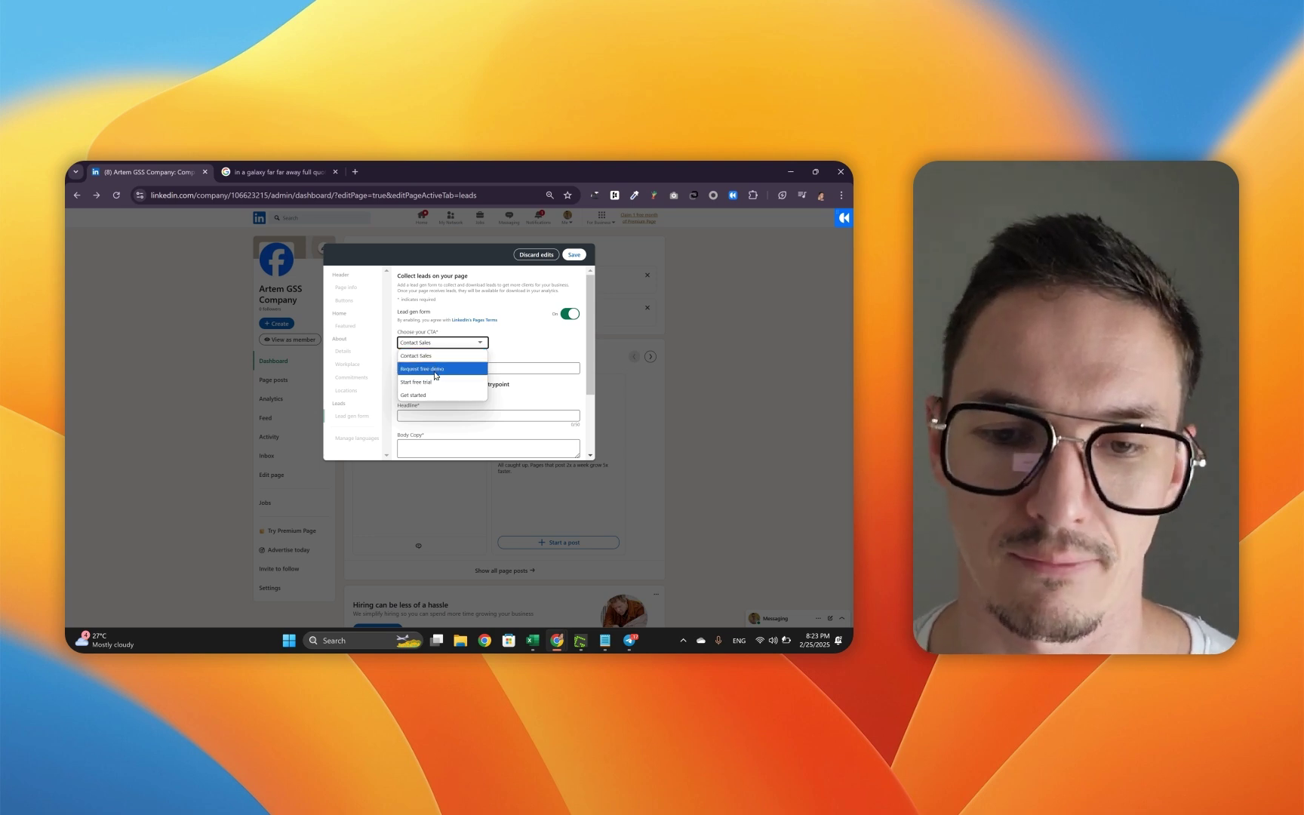
{"action": "left_click", "coordinate": [430, 382]}
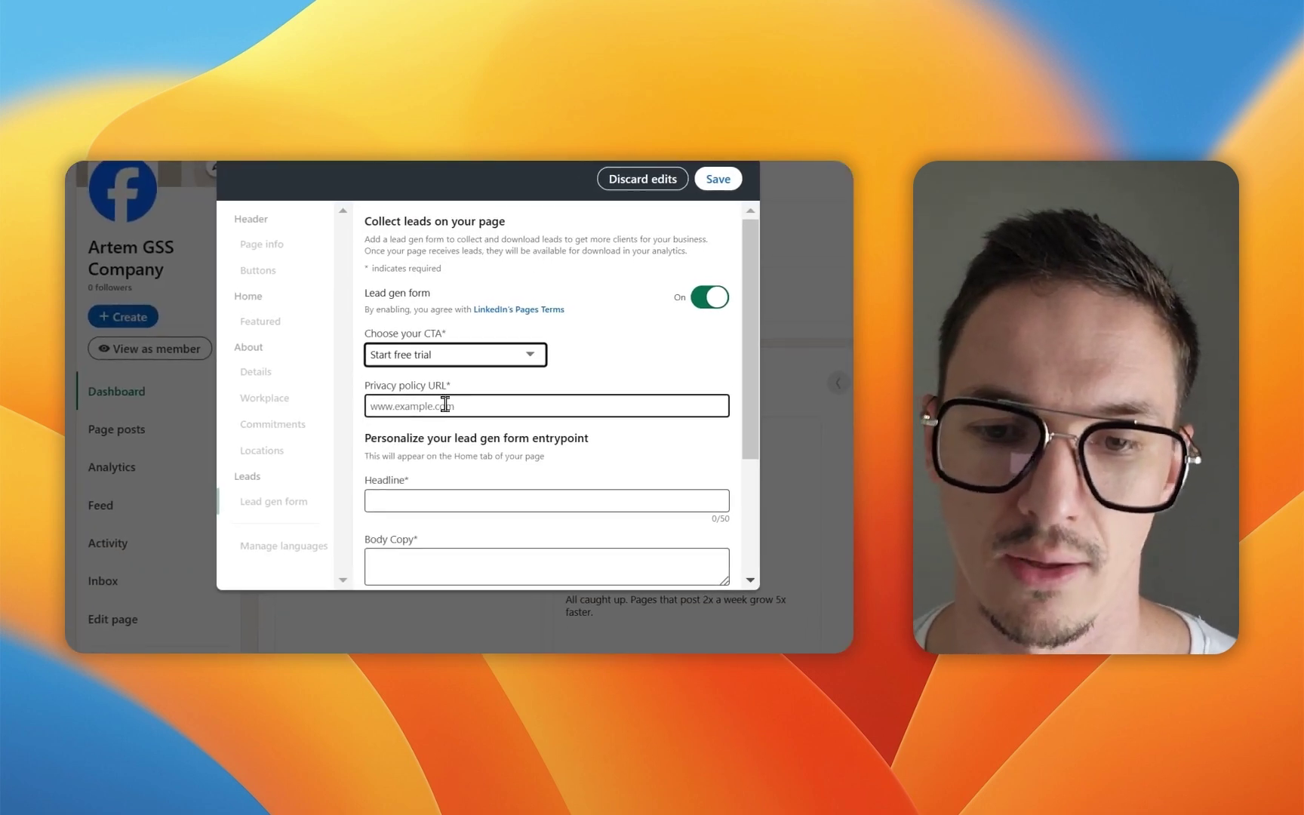
Step: Fill in privaycpolicy.com as privacy policy URL, 'Headline' as headline, and 'Body copy'
{"action": "left_click", "coordinate": [445, 406]}
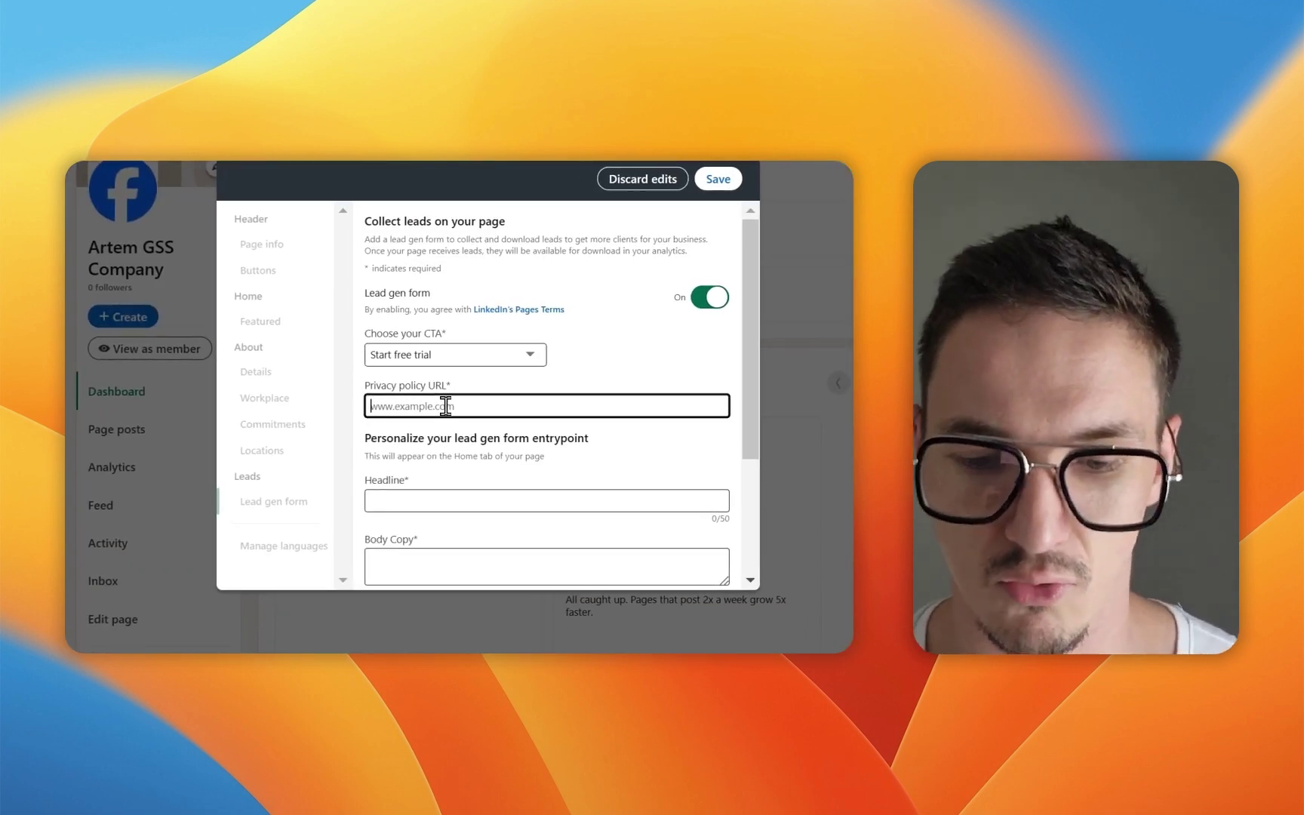
{"action": "type", "text": "pr"}
{"action": "type", "text": "ivaycpolicy.com"}
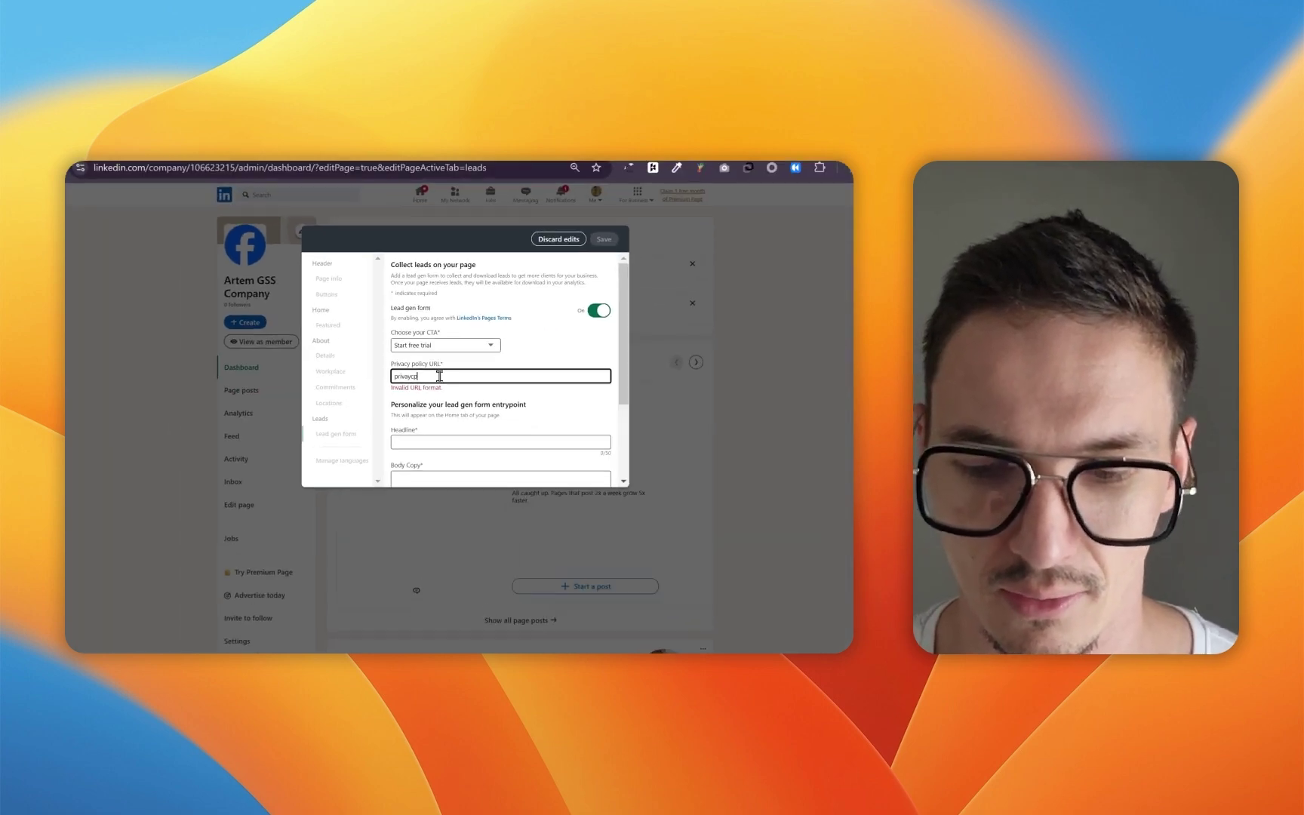
{"action": "key", "text": "Tab"}
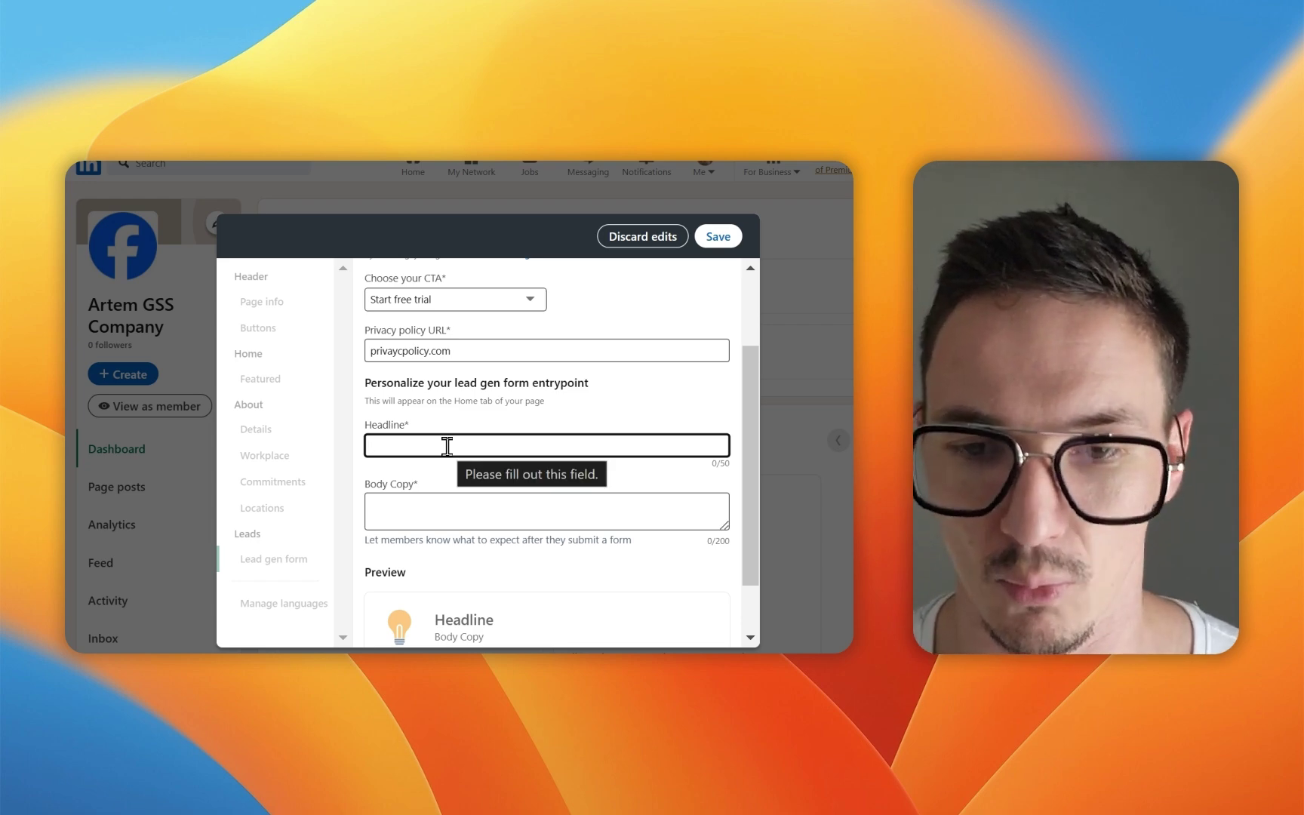
{"action": "type", "text": "H"}
{"action": "type", "text": "eadline"}
{"action": "left_click", "coordinate": [440, 390]}
{"action": "type", "text": "Body copy"}
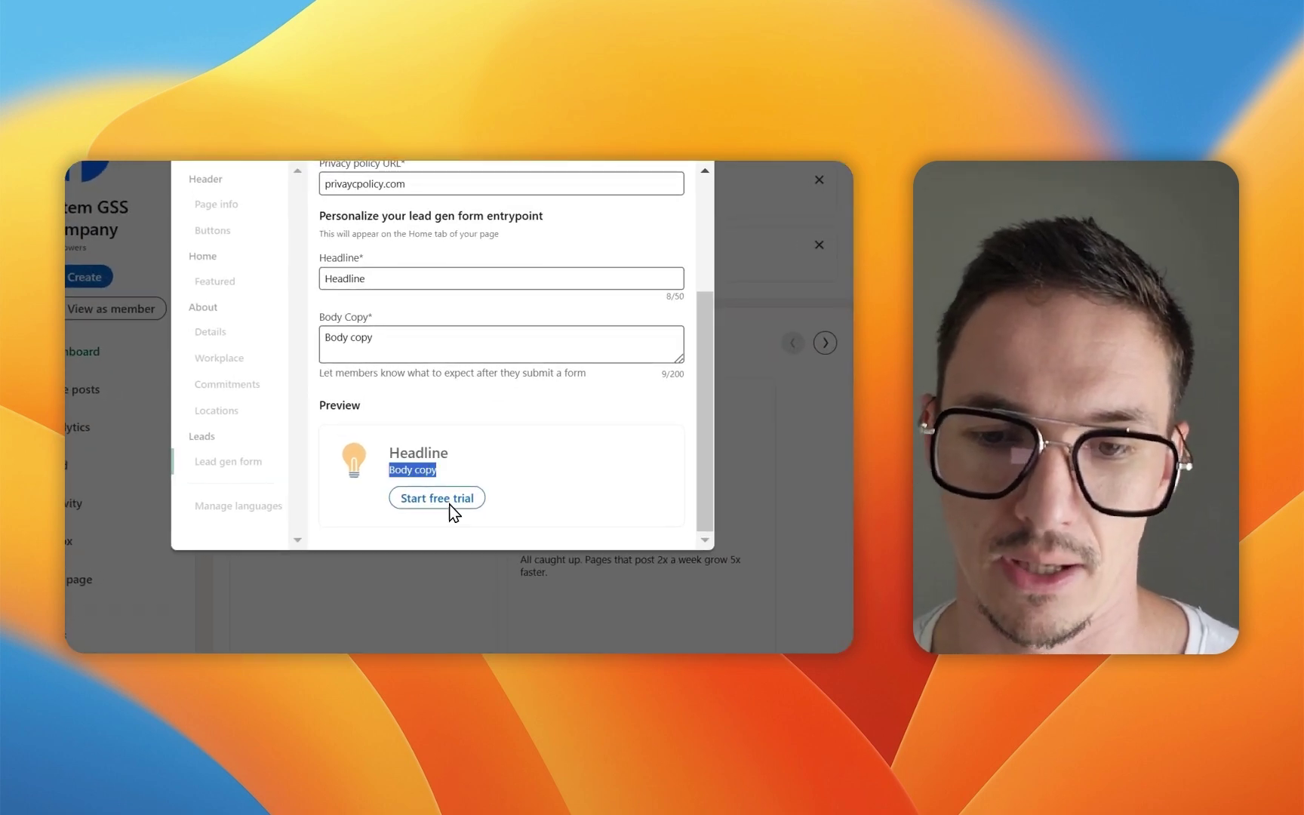
Step: Change the call-to-action to Request free demo and save the lead gen form
{"action": "scroll", "coordinate": [470, 420], "scroll_direction": "up", "scroll_amount": 3}
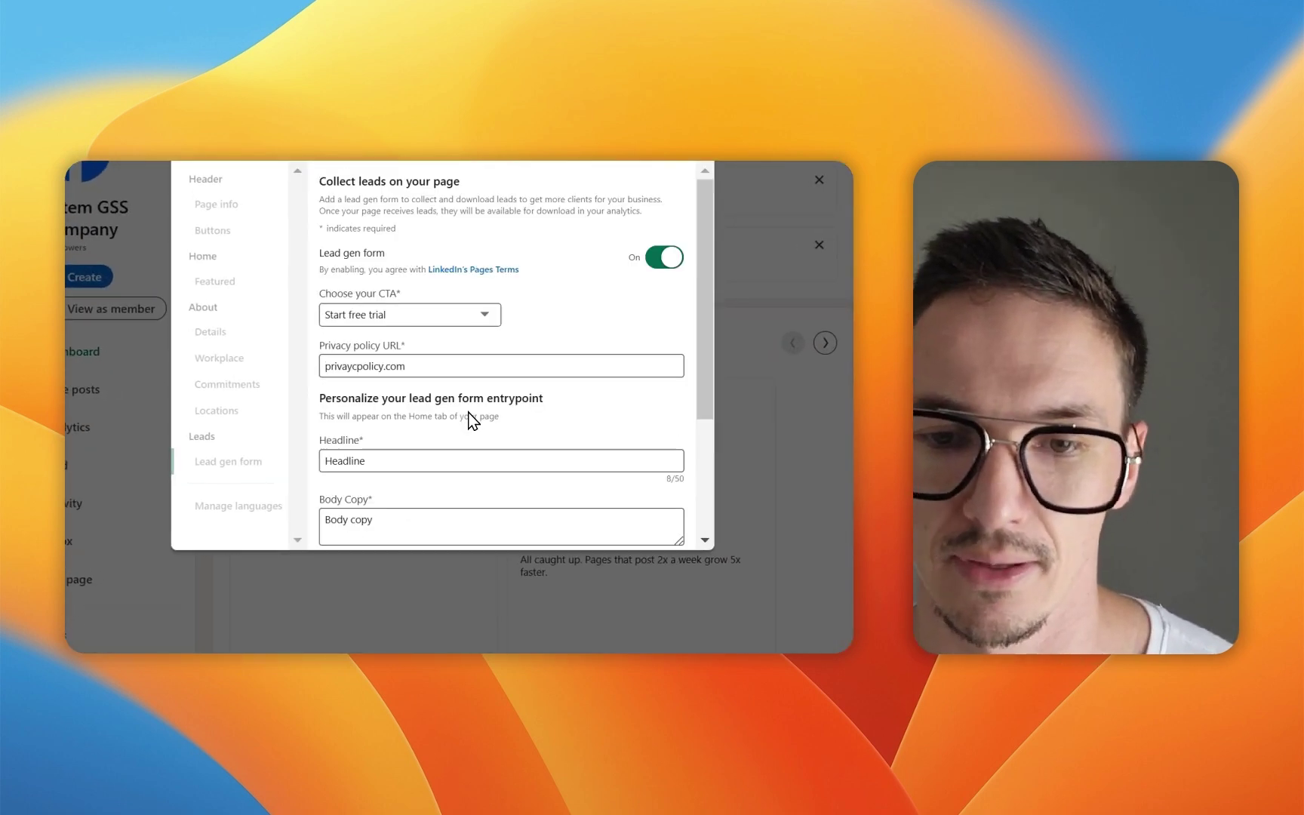
{"action": "left_click", "coordinate": [407, 314]}
{"action": "left_click", "coordinate": [399, 370]}
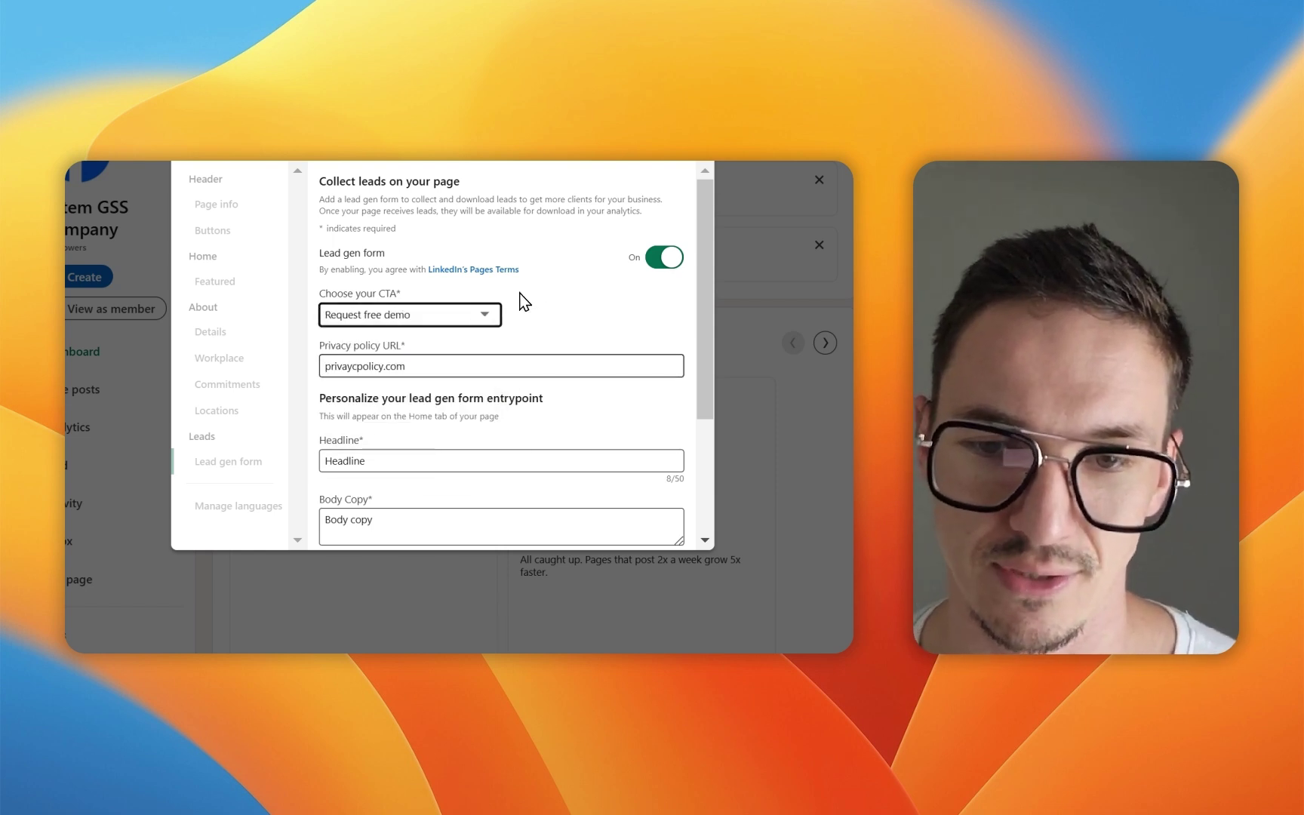
{"action": "scroll", "coordinate": [538, 302], "scroll_direction": "down", "scroll_amount": 3}
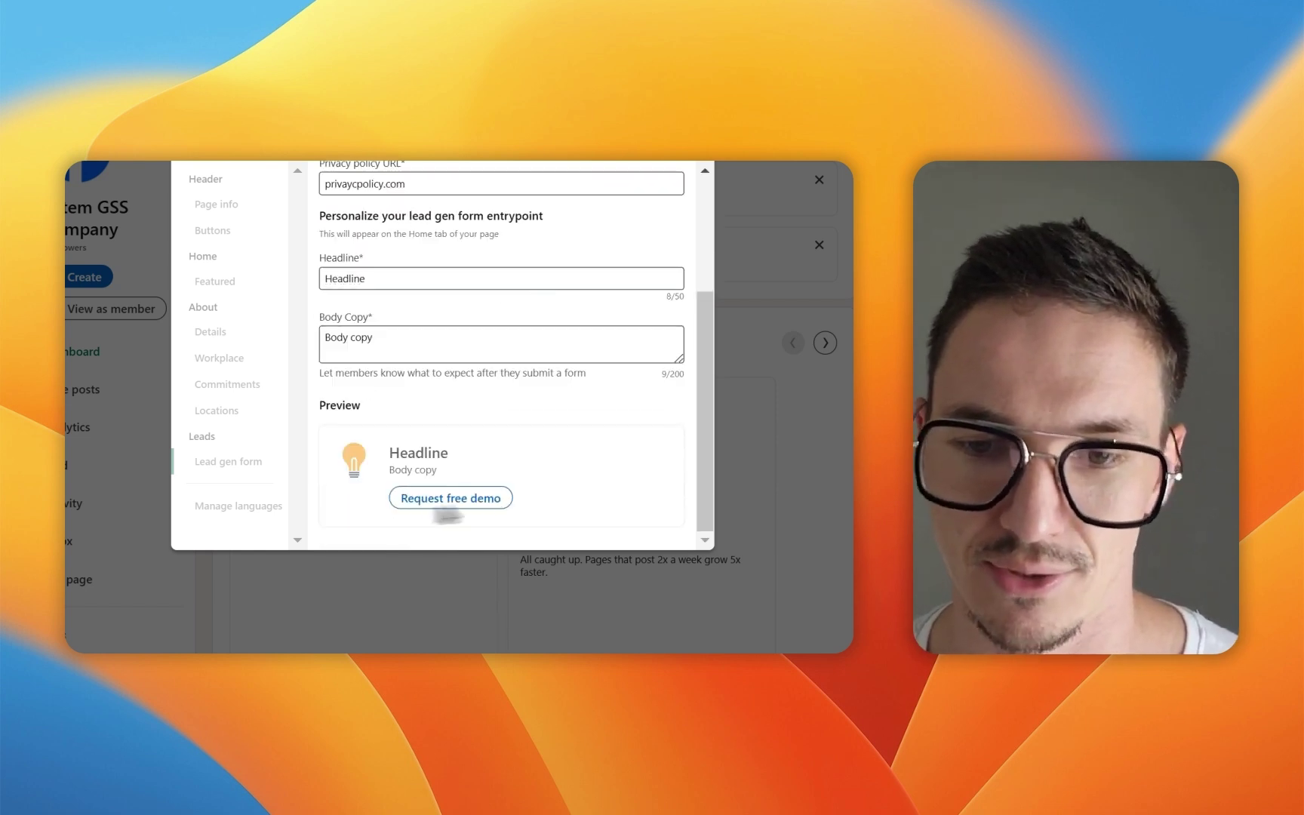
{"action": "scroll", "coordinate": [544, 416], "scroll_direction": "up", "scroll_amount": 5}
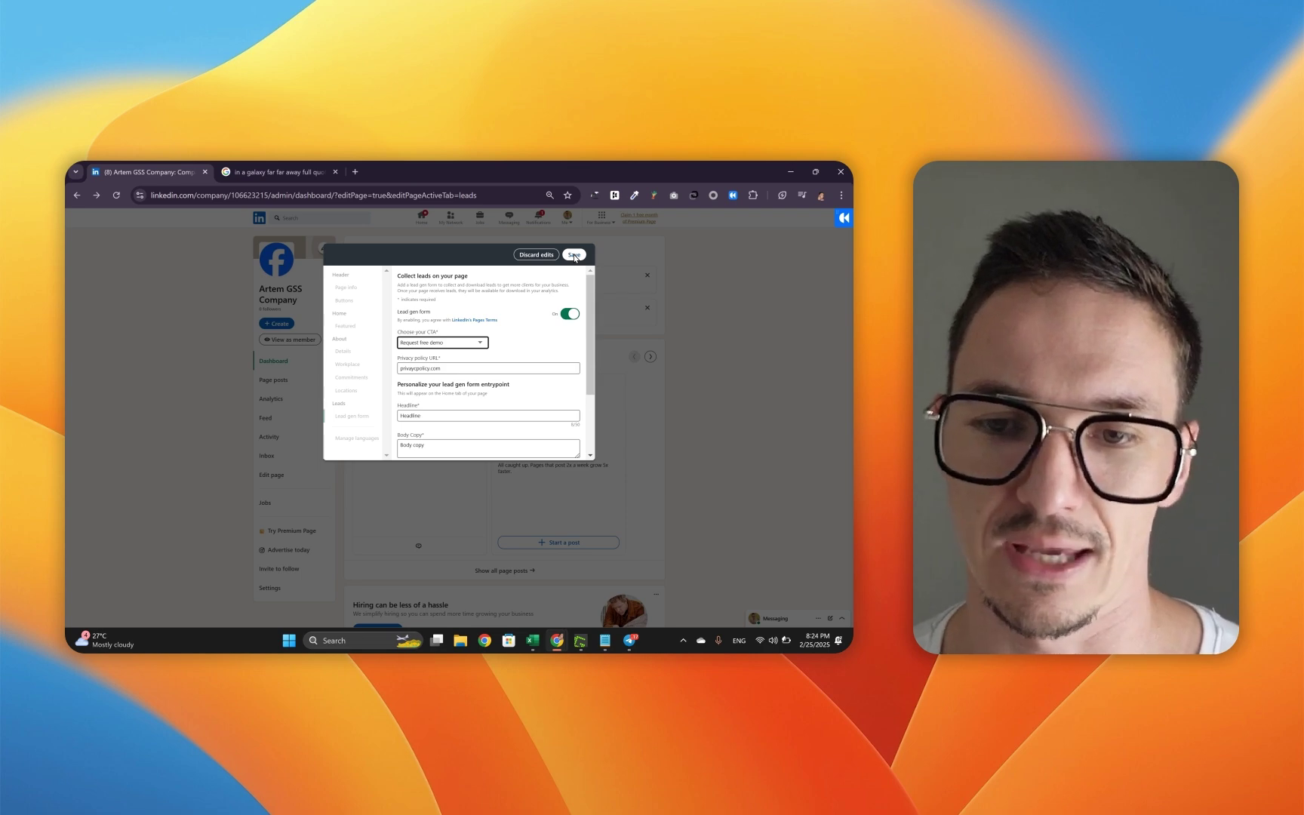
{"action": "left_click", "coordinate": [575, 255]}
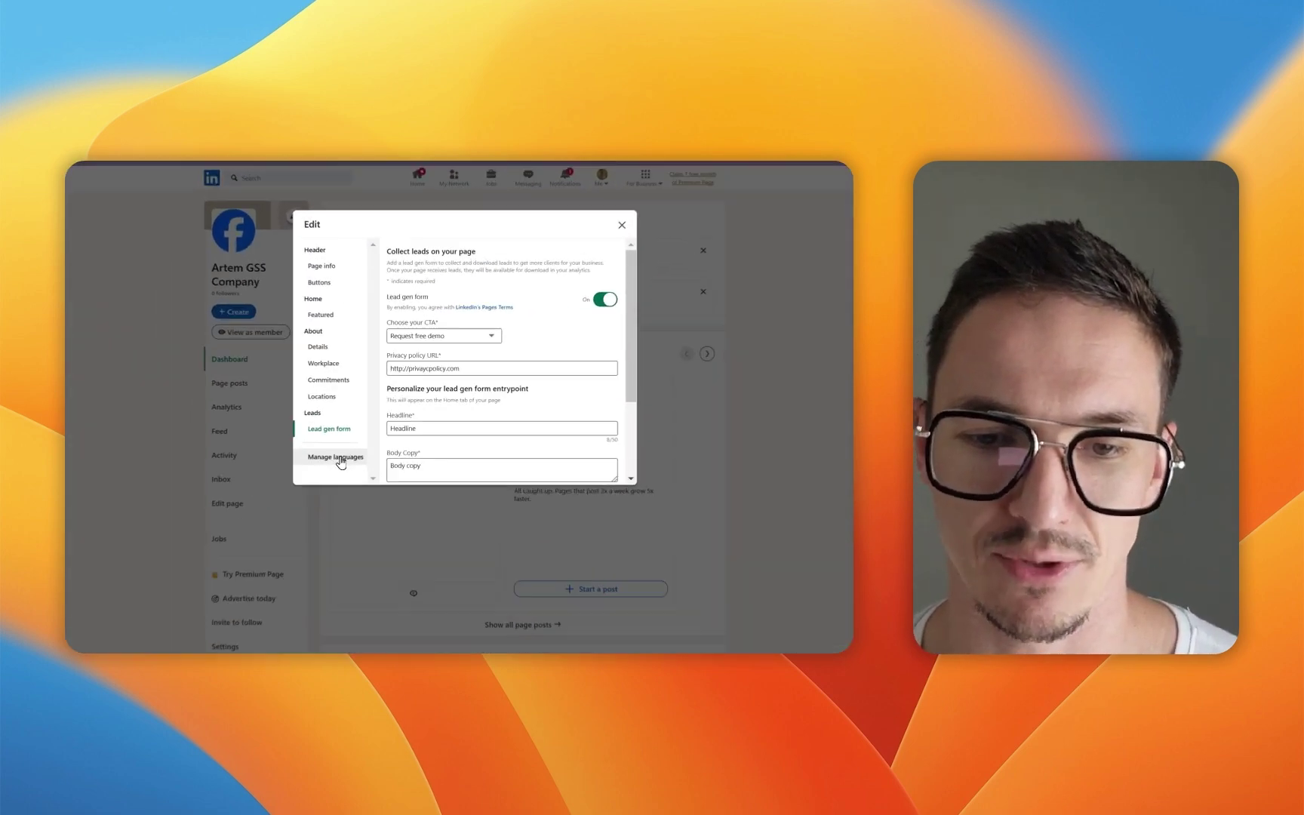
Step: Open Manage languages and the Add a language form, then leave without choosing a language
{"action": "left_click", "coordinate": [358, 439]}
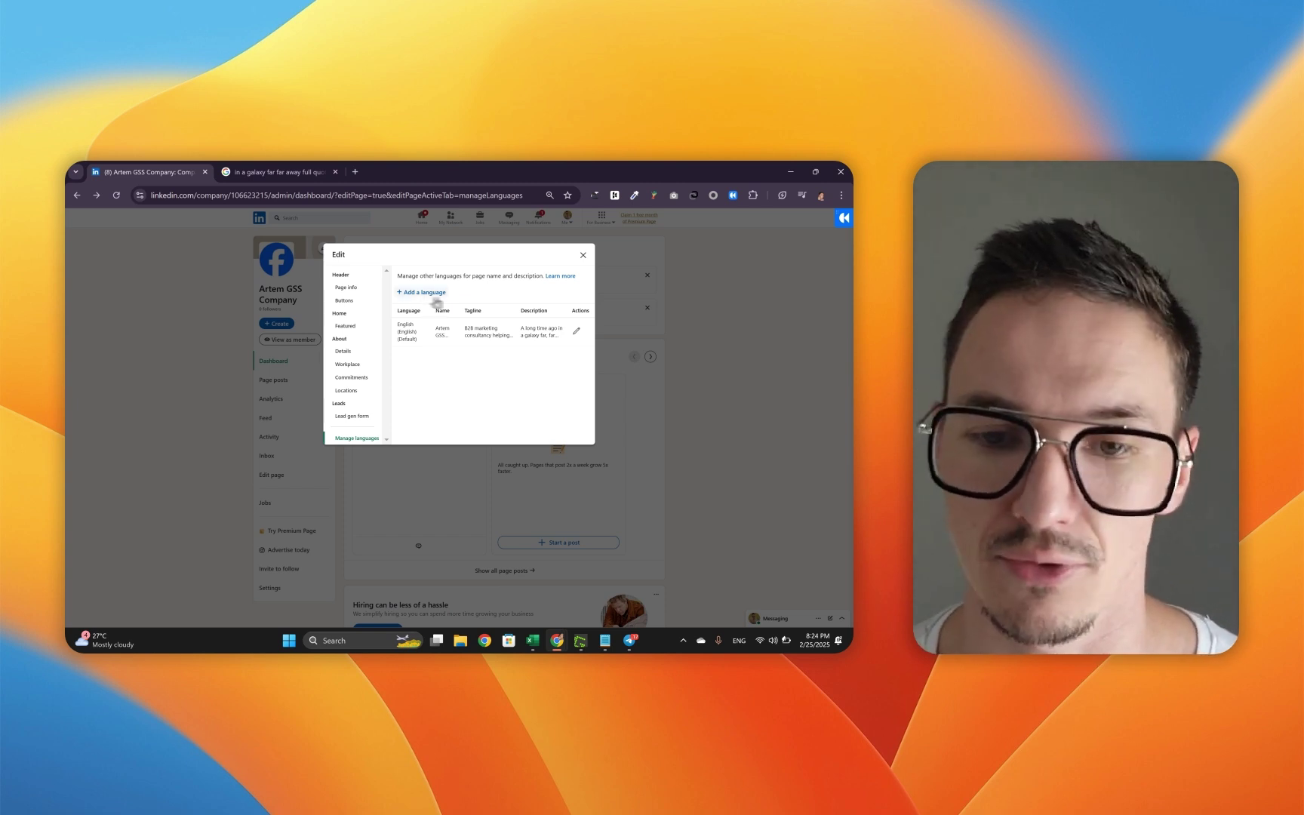
{"action": "left_click", "coordinate": [426, 293]}
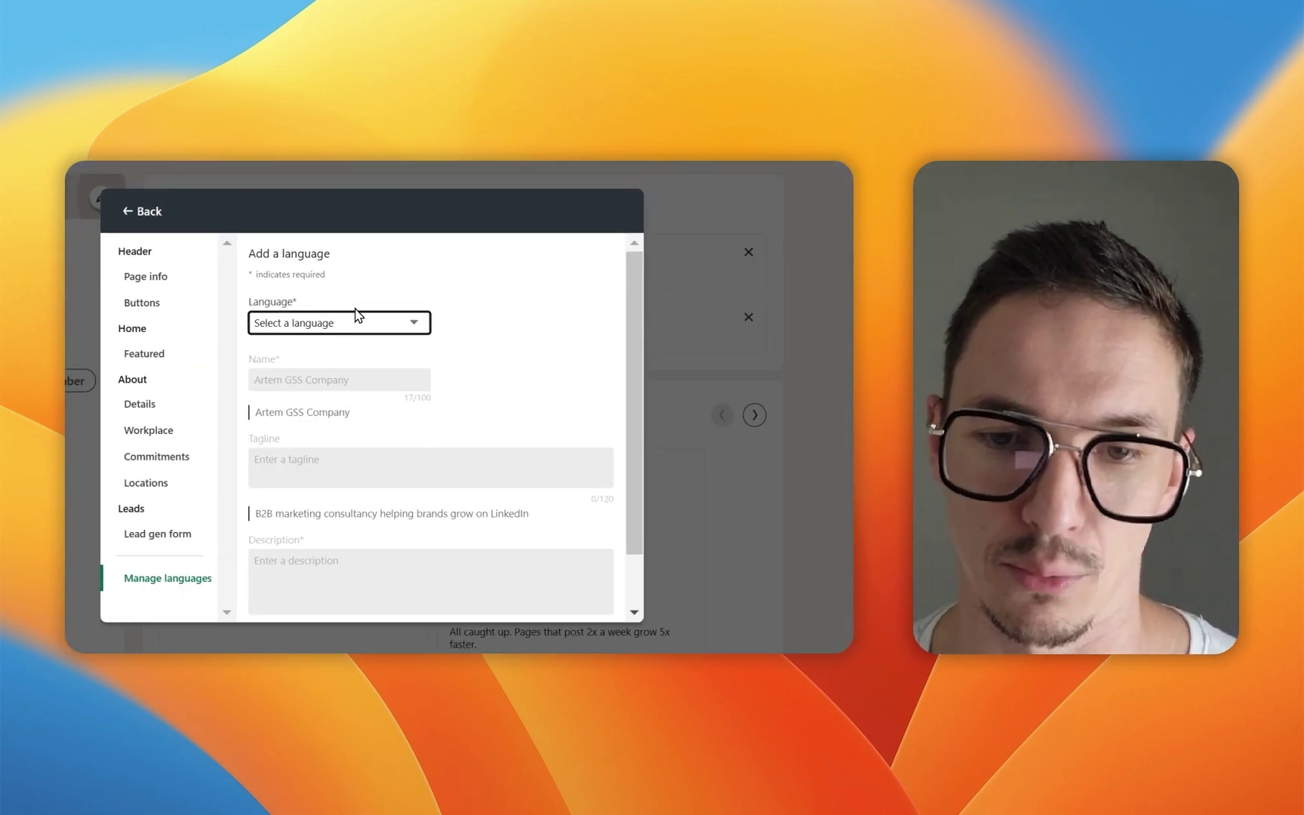
{"action": "left_click", "coordinate": [364, 327]}
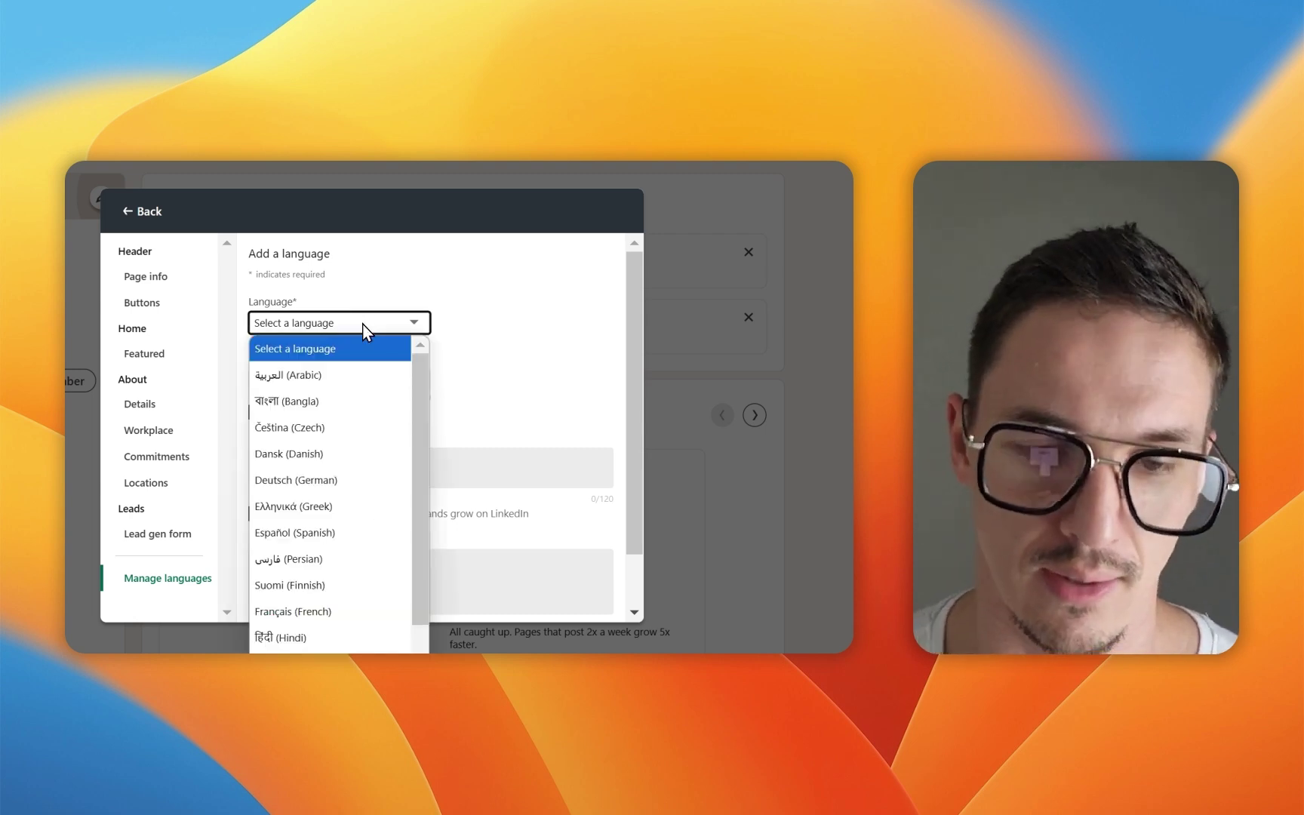
{"action": "left_click", "coordinate": [611, 310]}
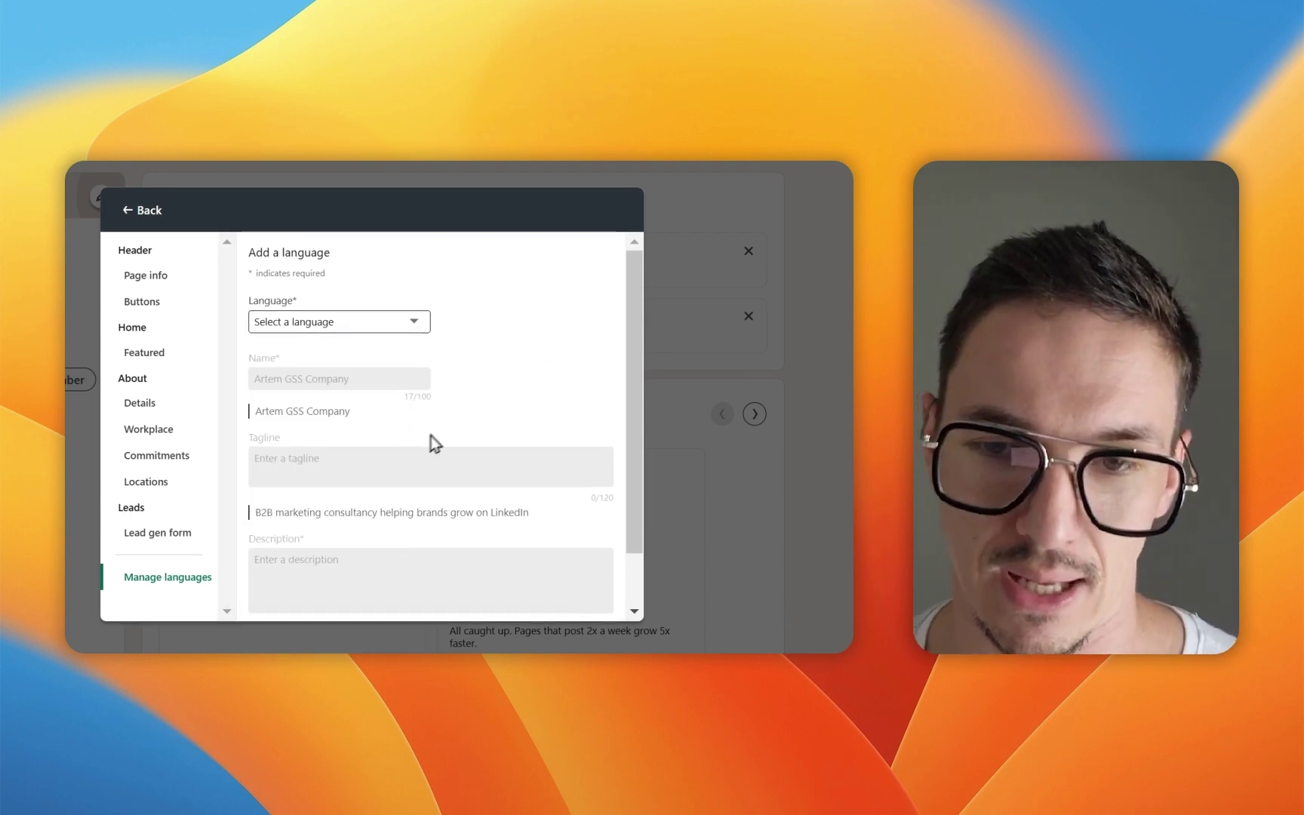
{"action": "scroll", "coordinate": [451, 432], "scroll_direction": "down", "scroll_amount": 2}
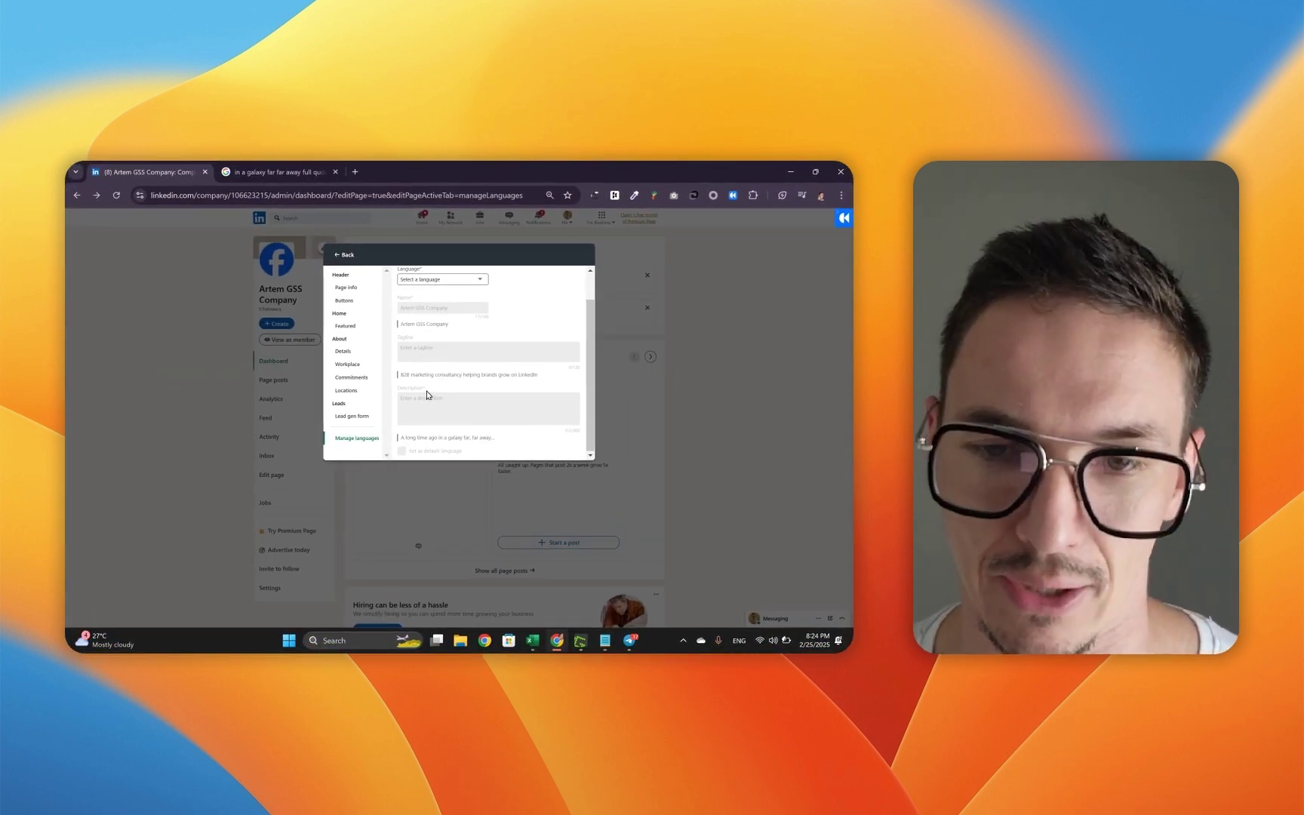
{"action": "scroll", "coordinate": [428, 394], "scroll_direction": "up", "scroll_amount": 1}
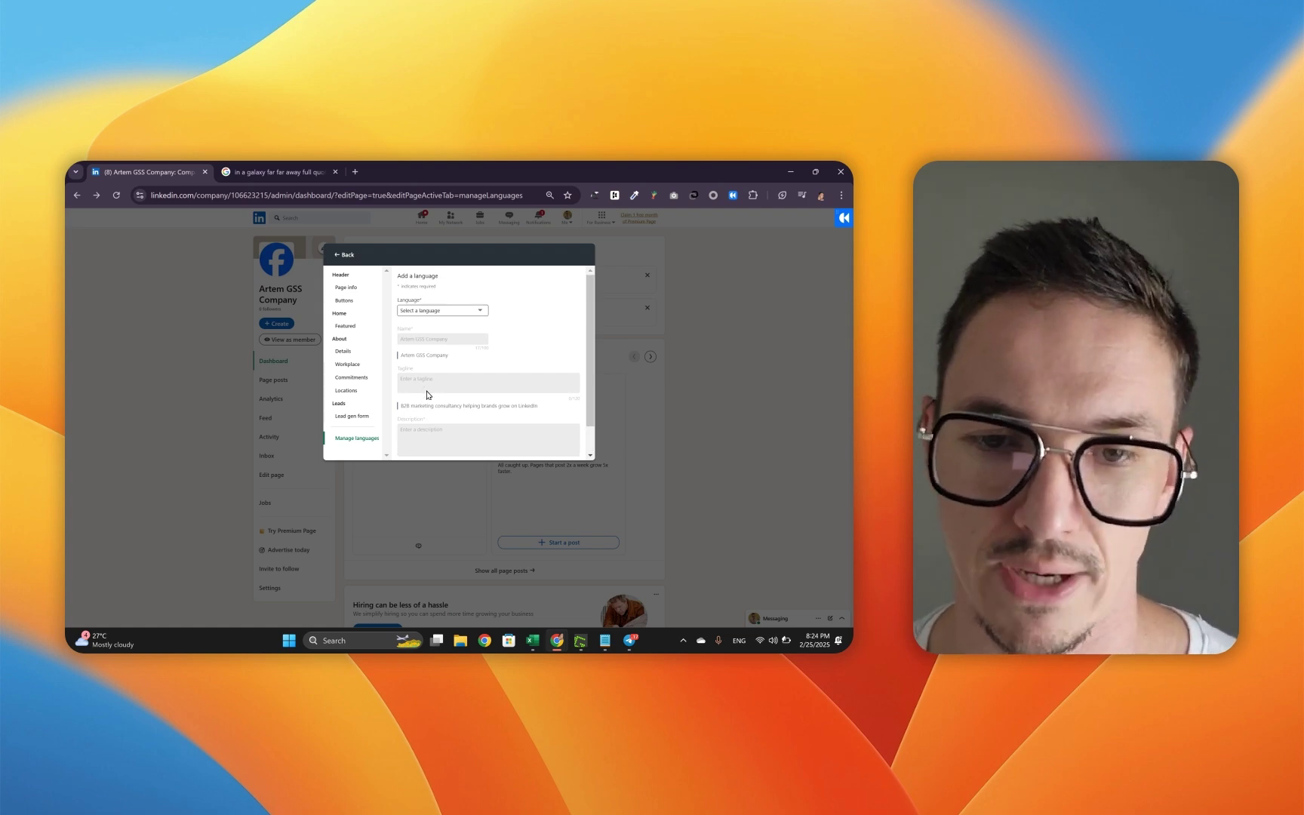
{"action": "left_click", "coordinate": [337, 256]}
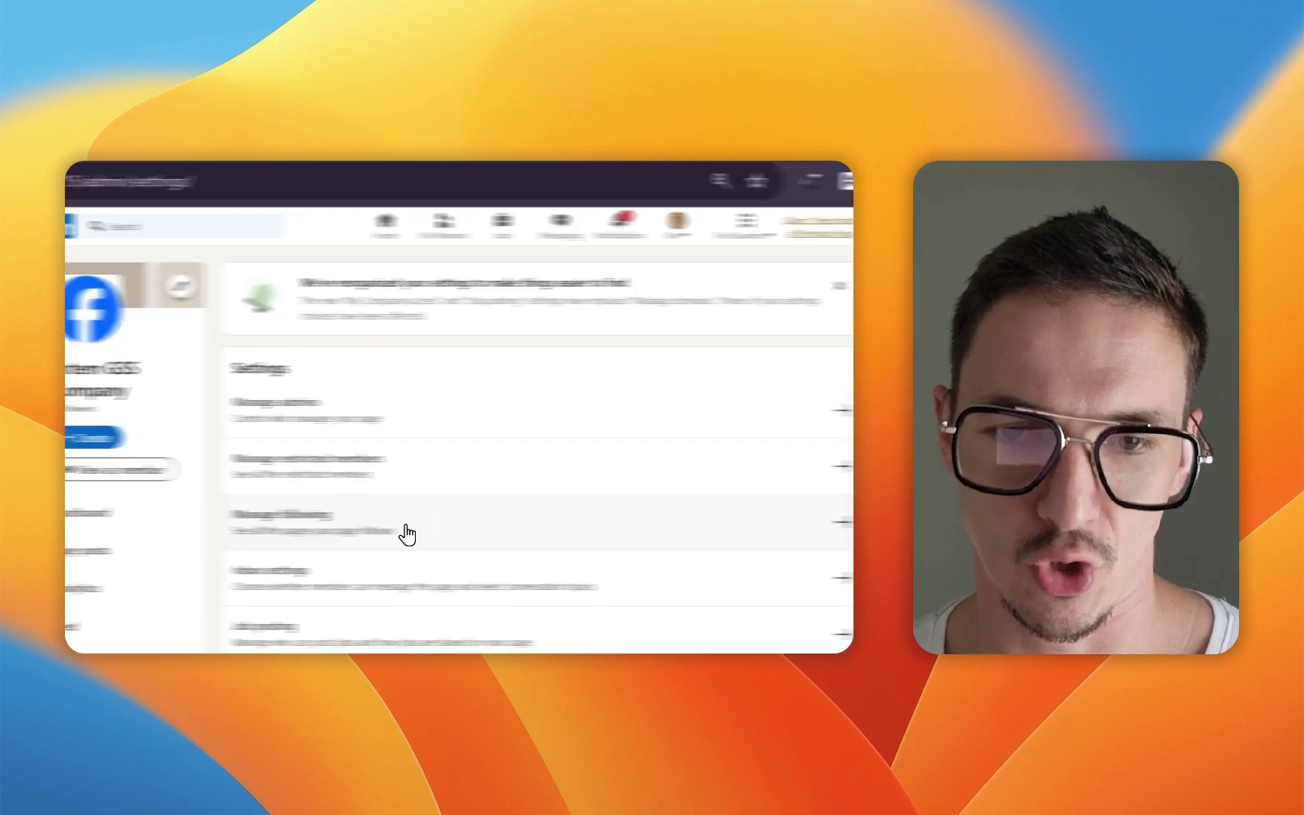
Step: Review restricted members and followed pages, then close the Find Pages to follow dialog
{"action": "left_click", "coordinate": [301, 462]}
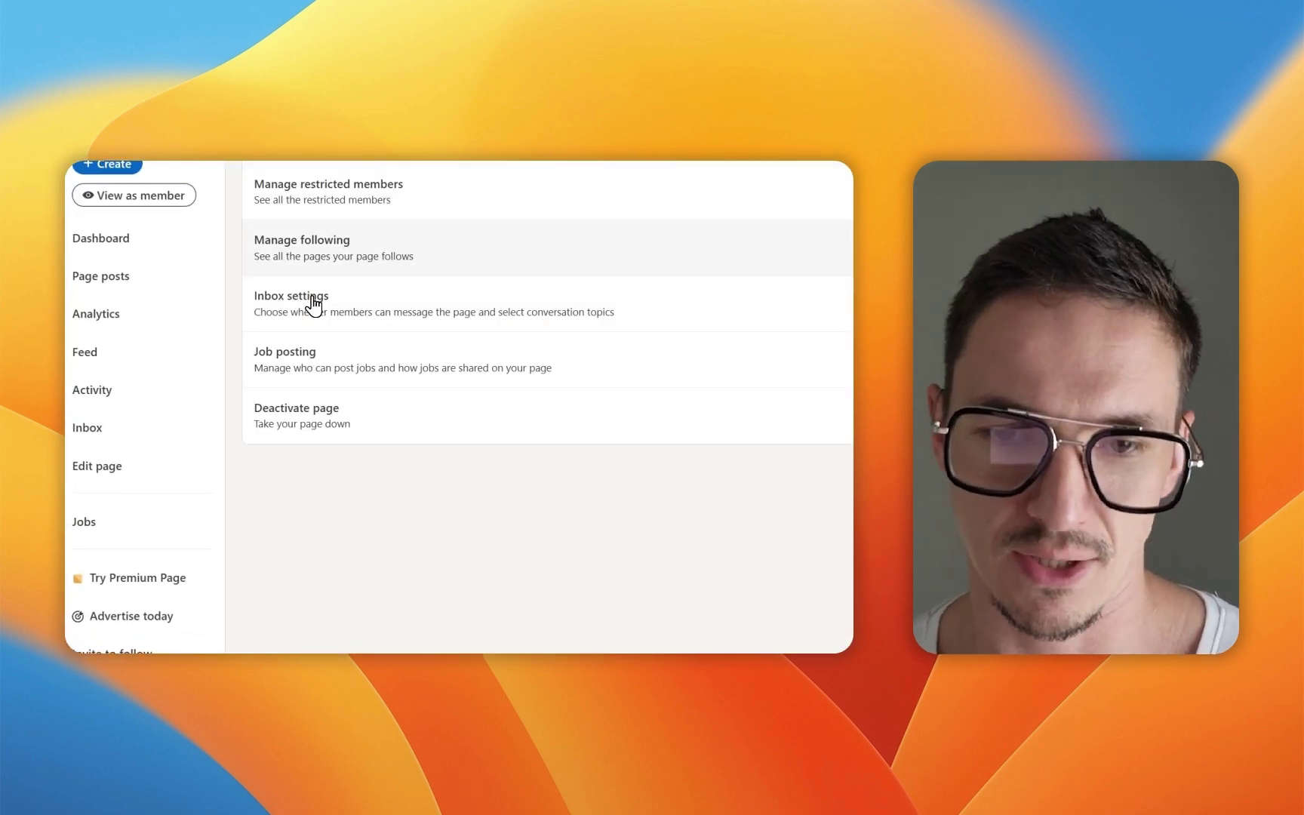
{"action": "left_click", "coordinate": [317, 249]}
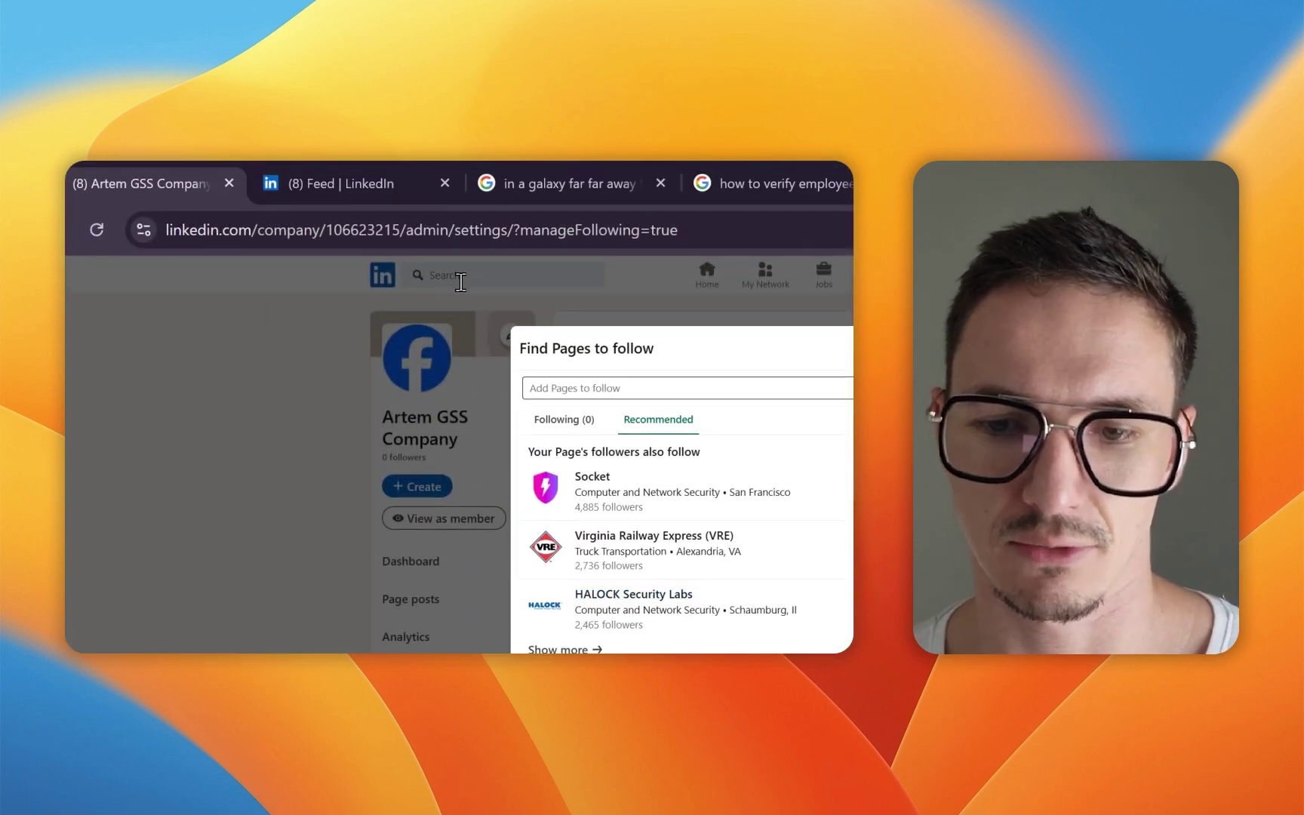
{"action": "key", "text": "Escape"}
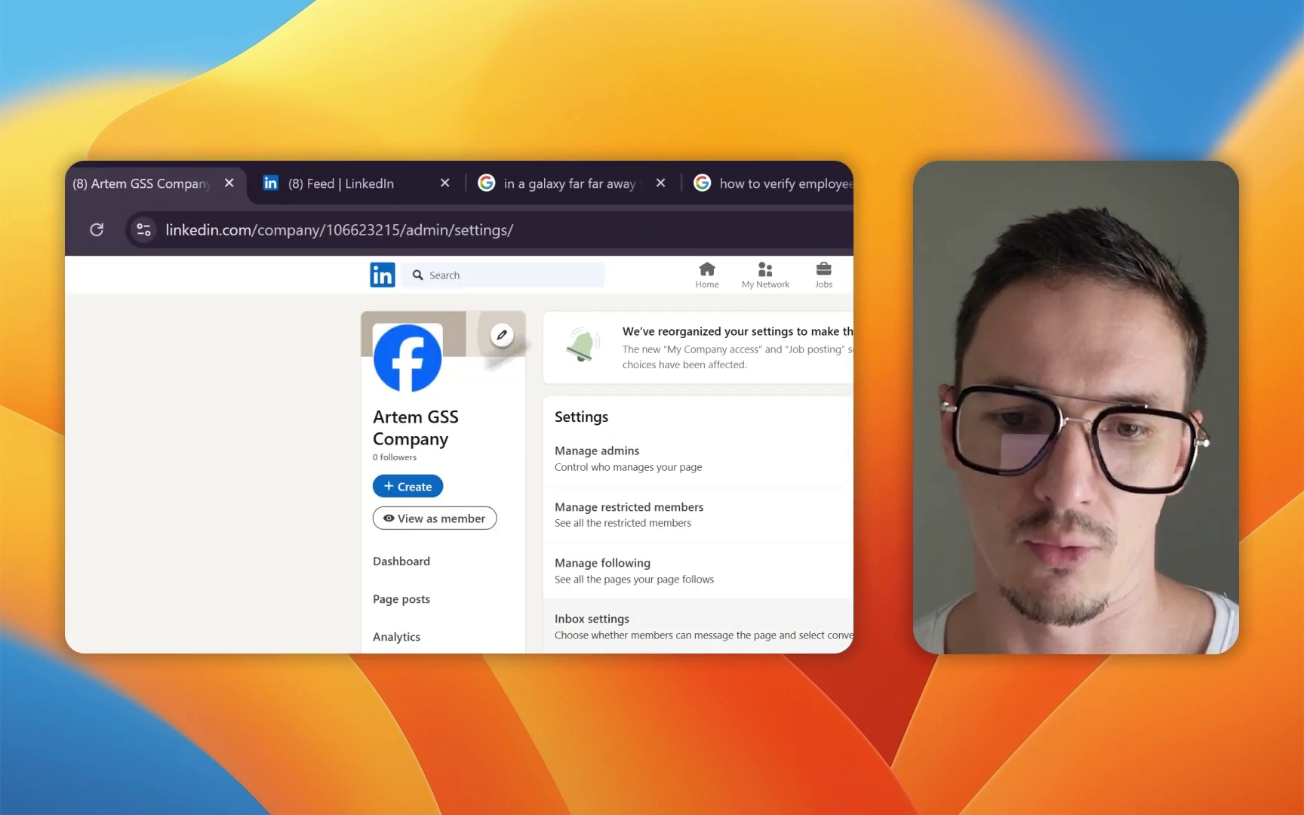
Step: Review the inbox settings' Conversation topics, then confirm deactivating the Artem GSS Company page
{"action": "left_click", "coordinate": [591, 621]}
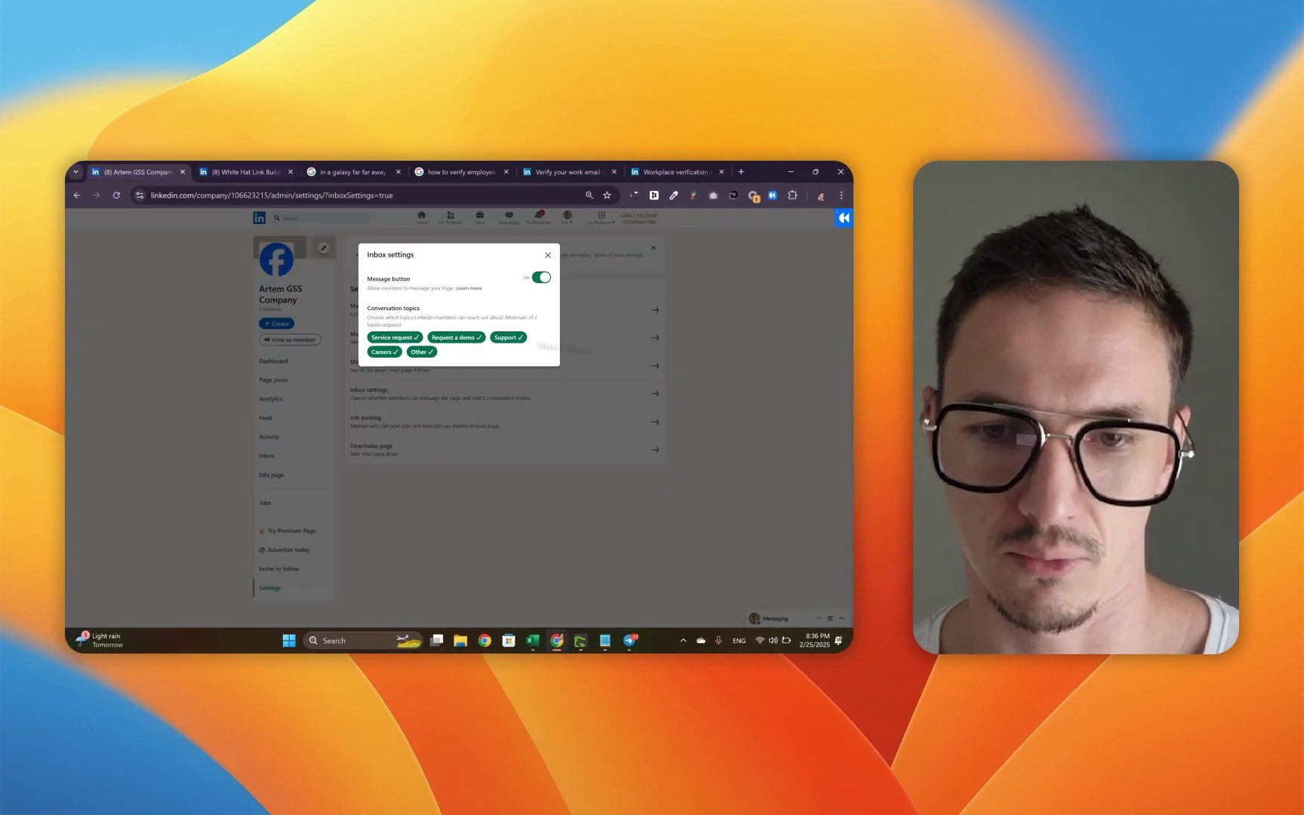
{"action": "left_click_drag", "start_coordinate": [367, 308], "coordinate": [420, 308]}
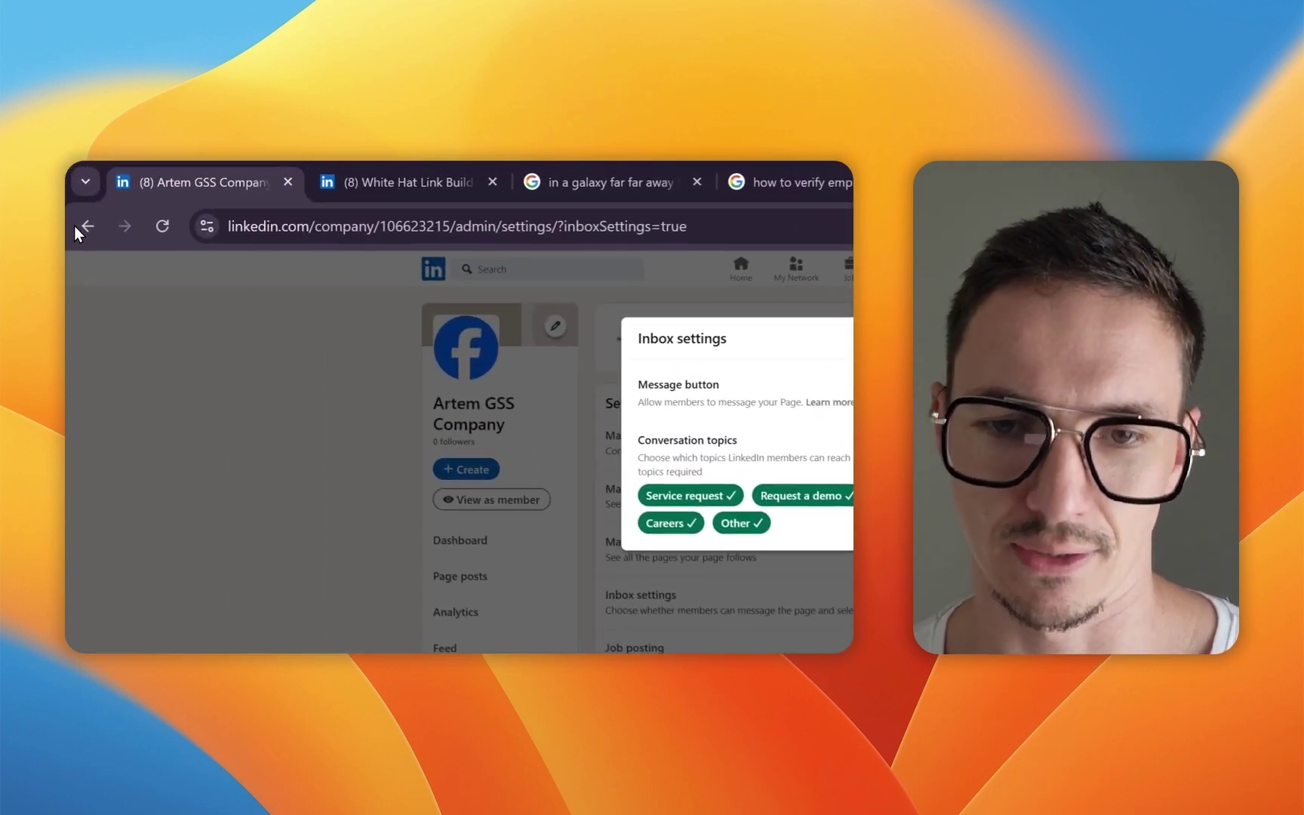
{"action": "left_click", "coordinate": [219, 585]}
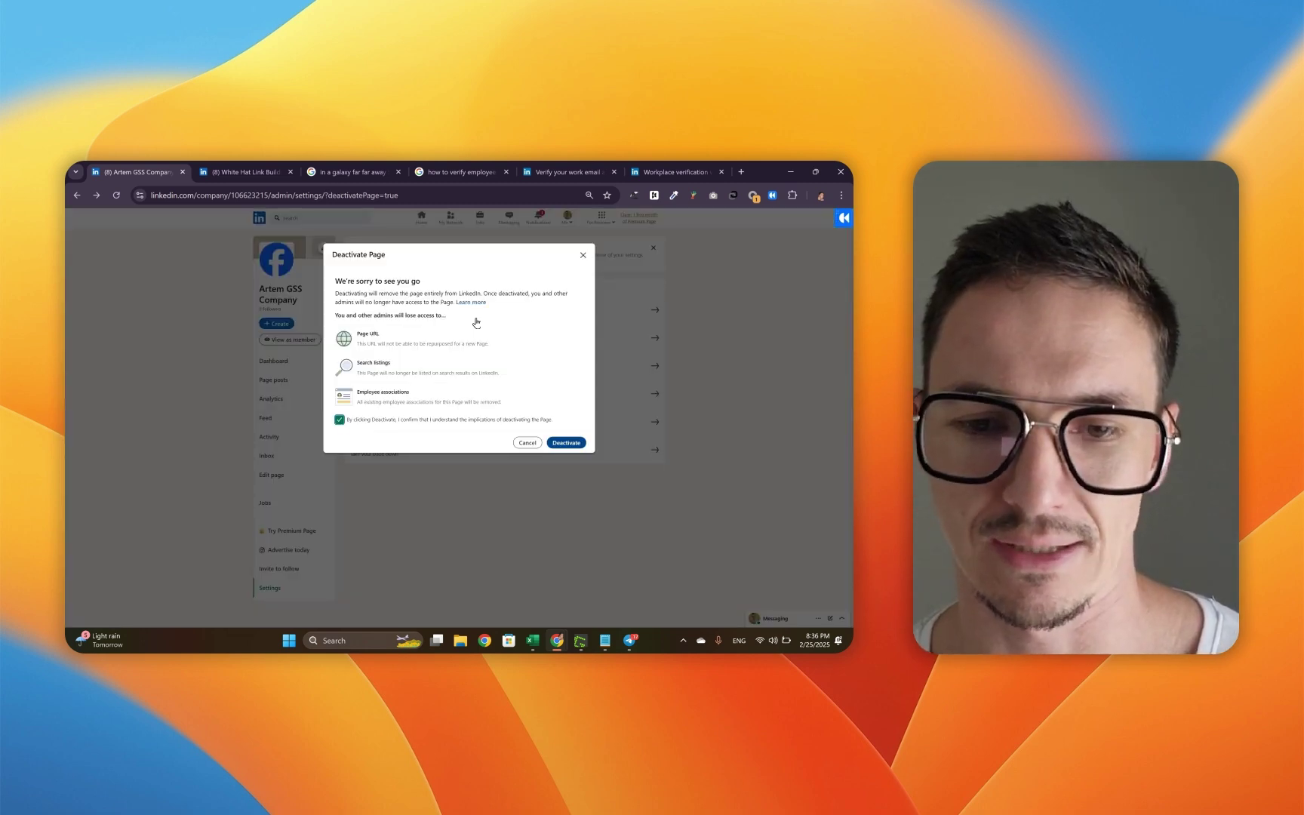
{"action": "key", "text": "Return"}
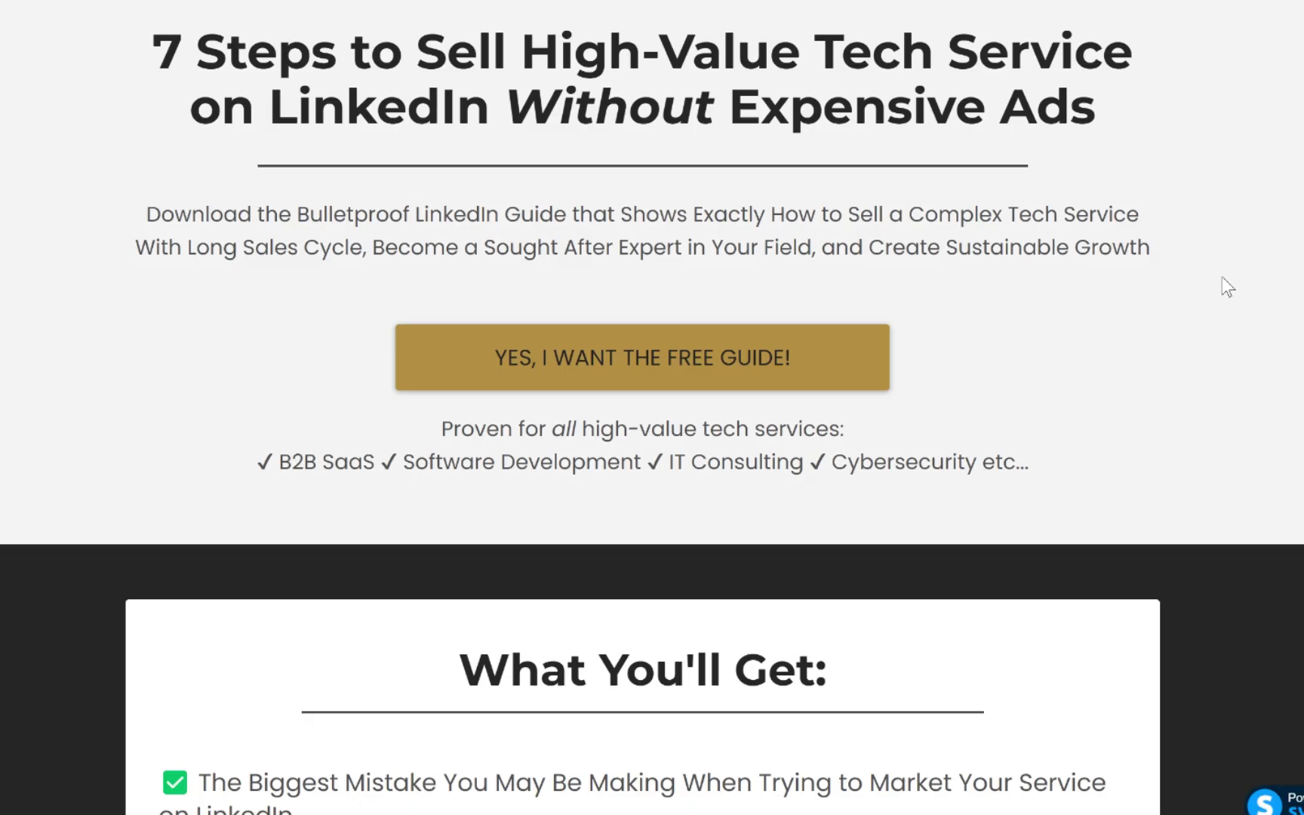
{"action": "scroll", "coordinate": [1226, 285], "scroll_direction": "down", "scroll_amount": 2}
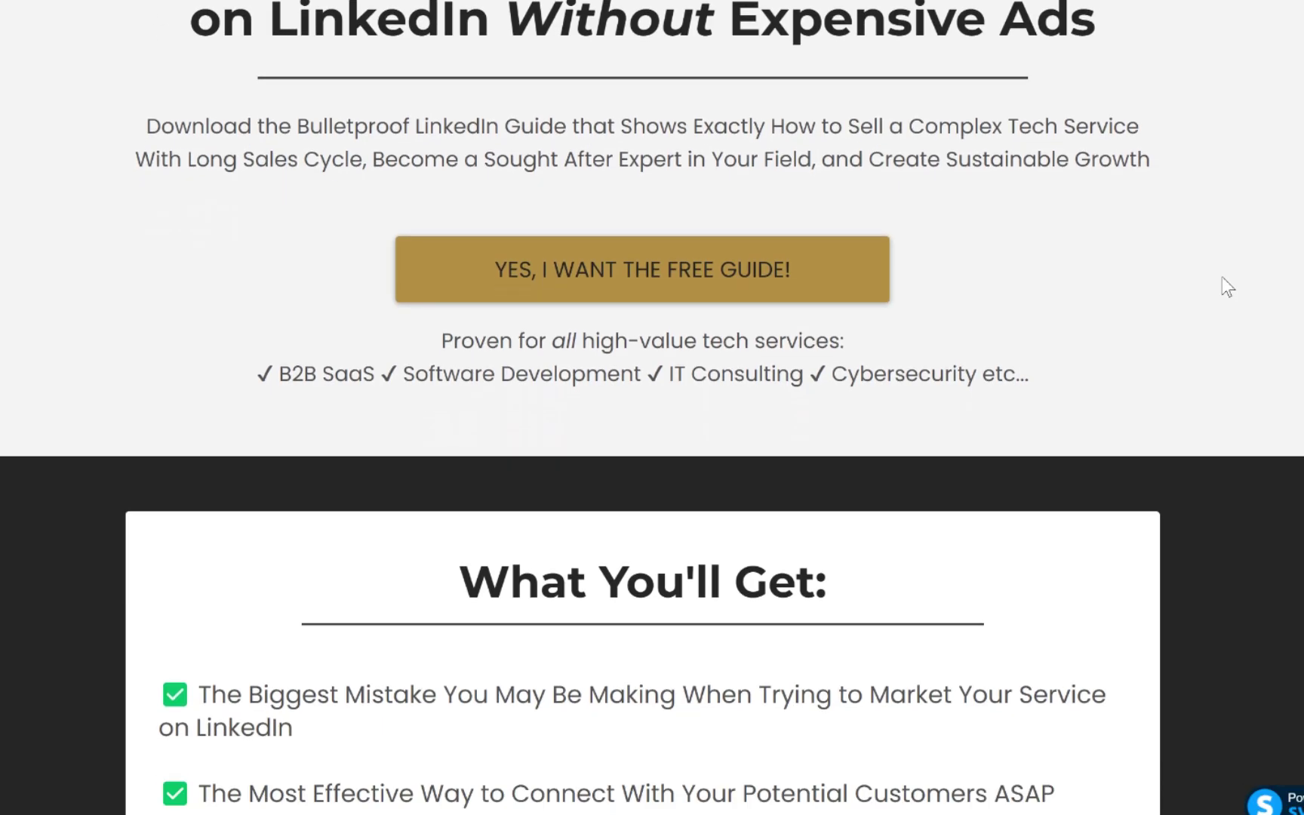
{"action": "scroll", "coordinate": [1223, 279], "scroll_direction": "down", "scroll_amount": 3}
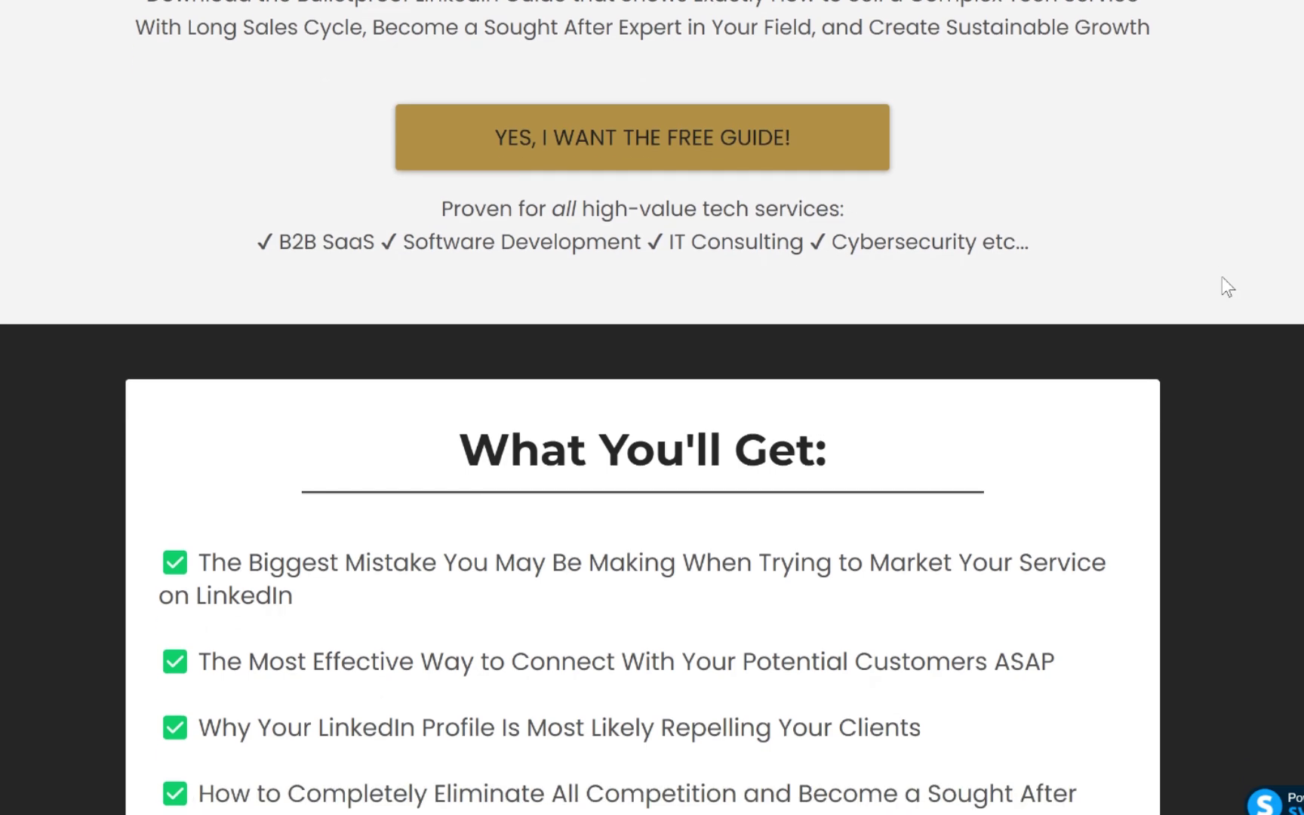
{"action": "scroll", "coordinate": [1222, 277], "scroll_direction": "down", "scroll_amount": 3}
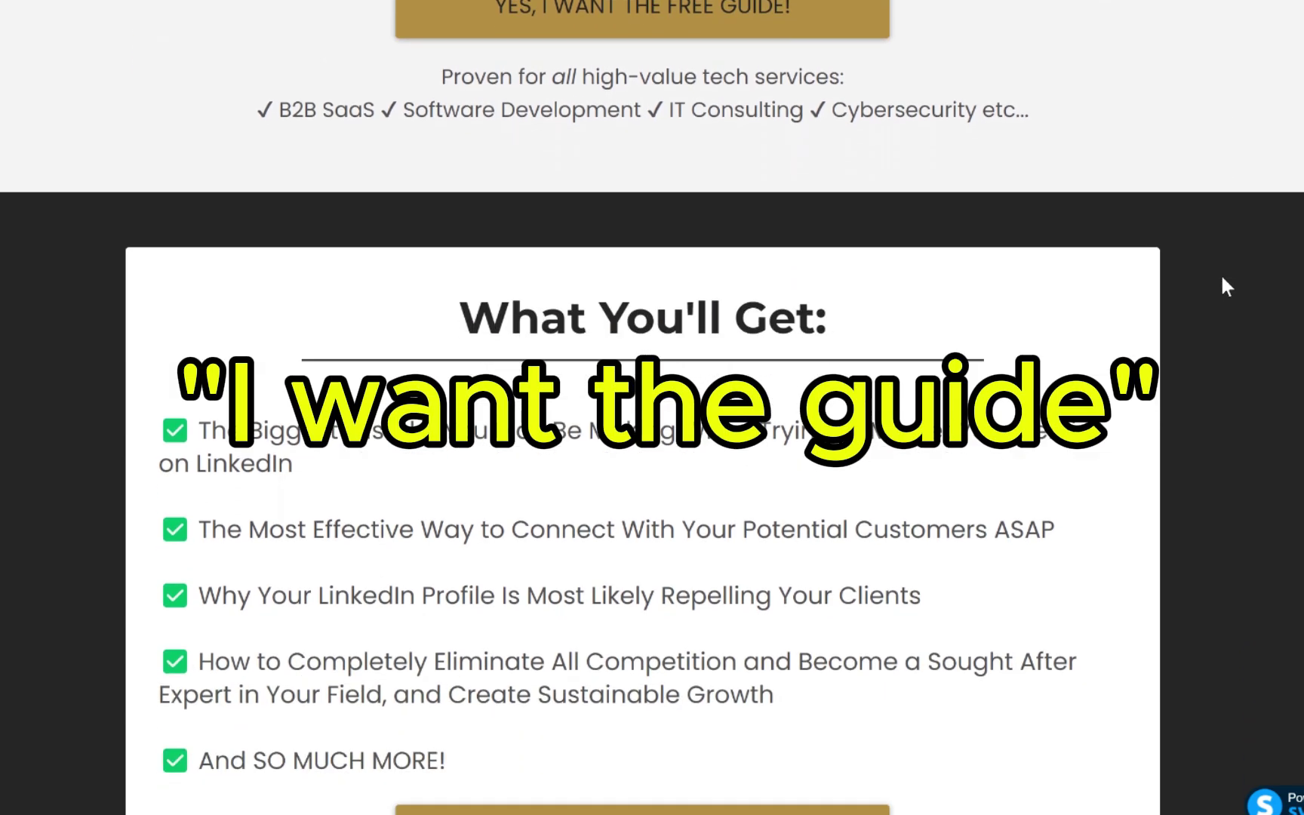
{"action": "scroll", "coordinate": [1222, 280], "scroll_direction": "down", "scroll_amount": 3}
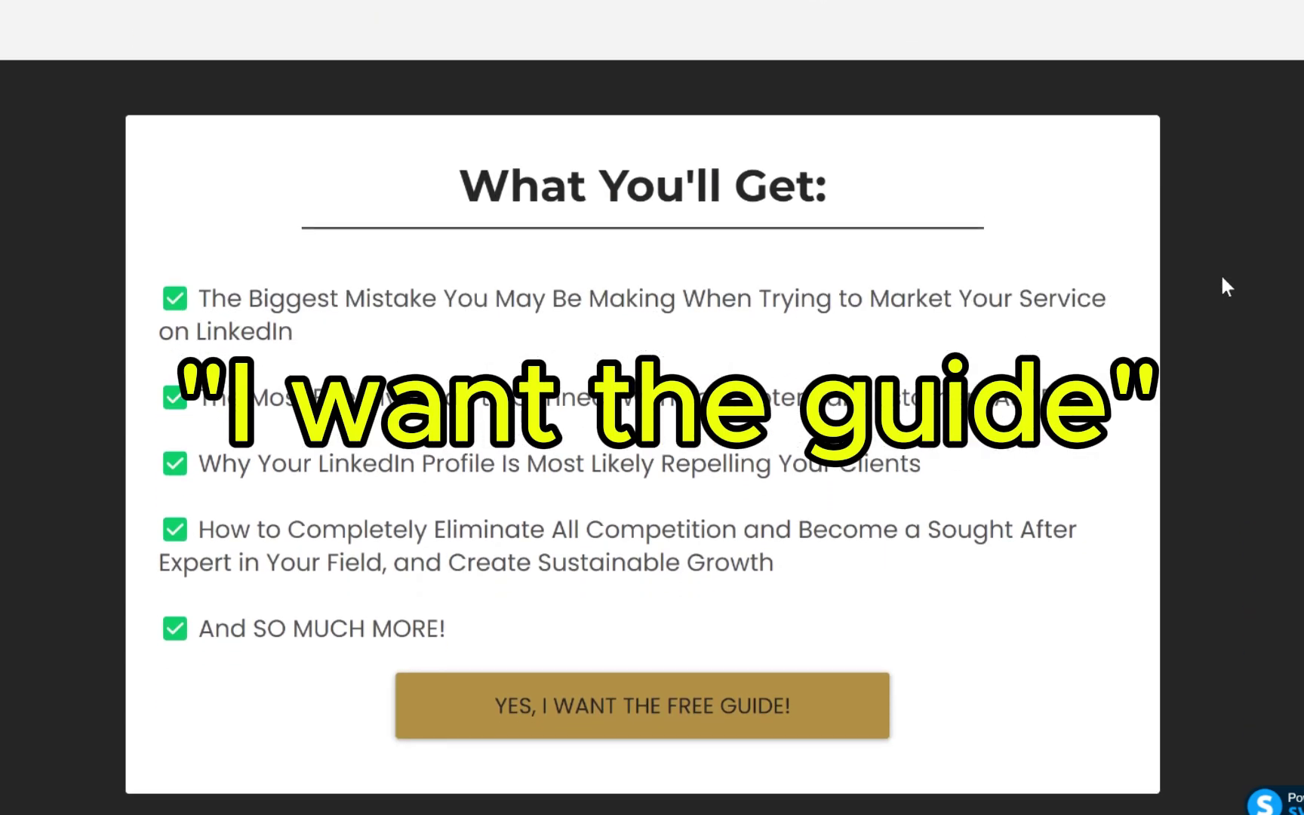